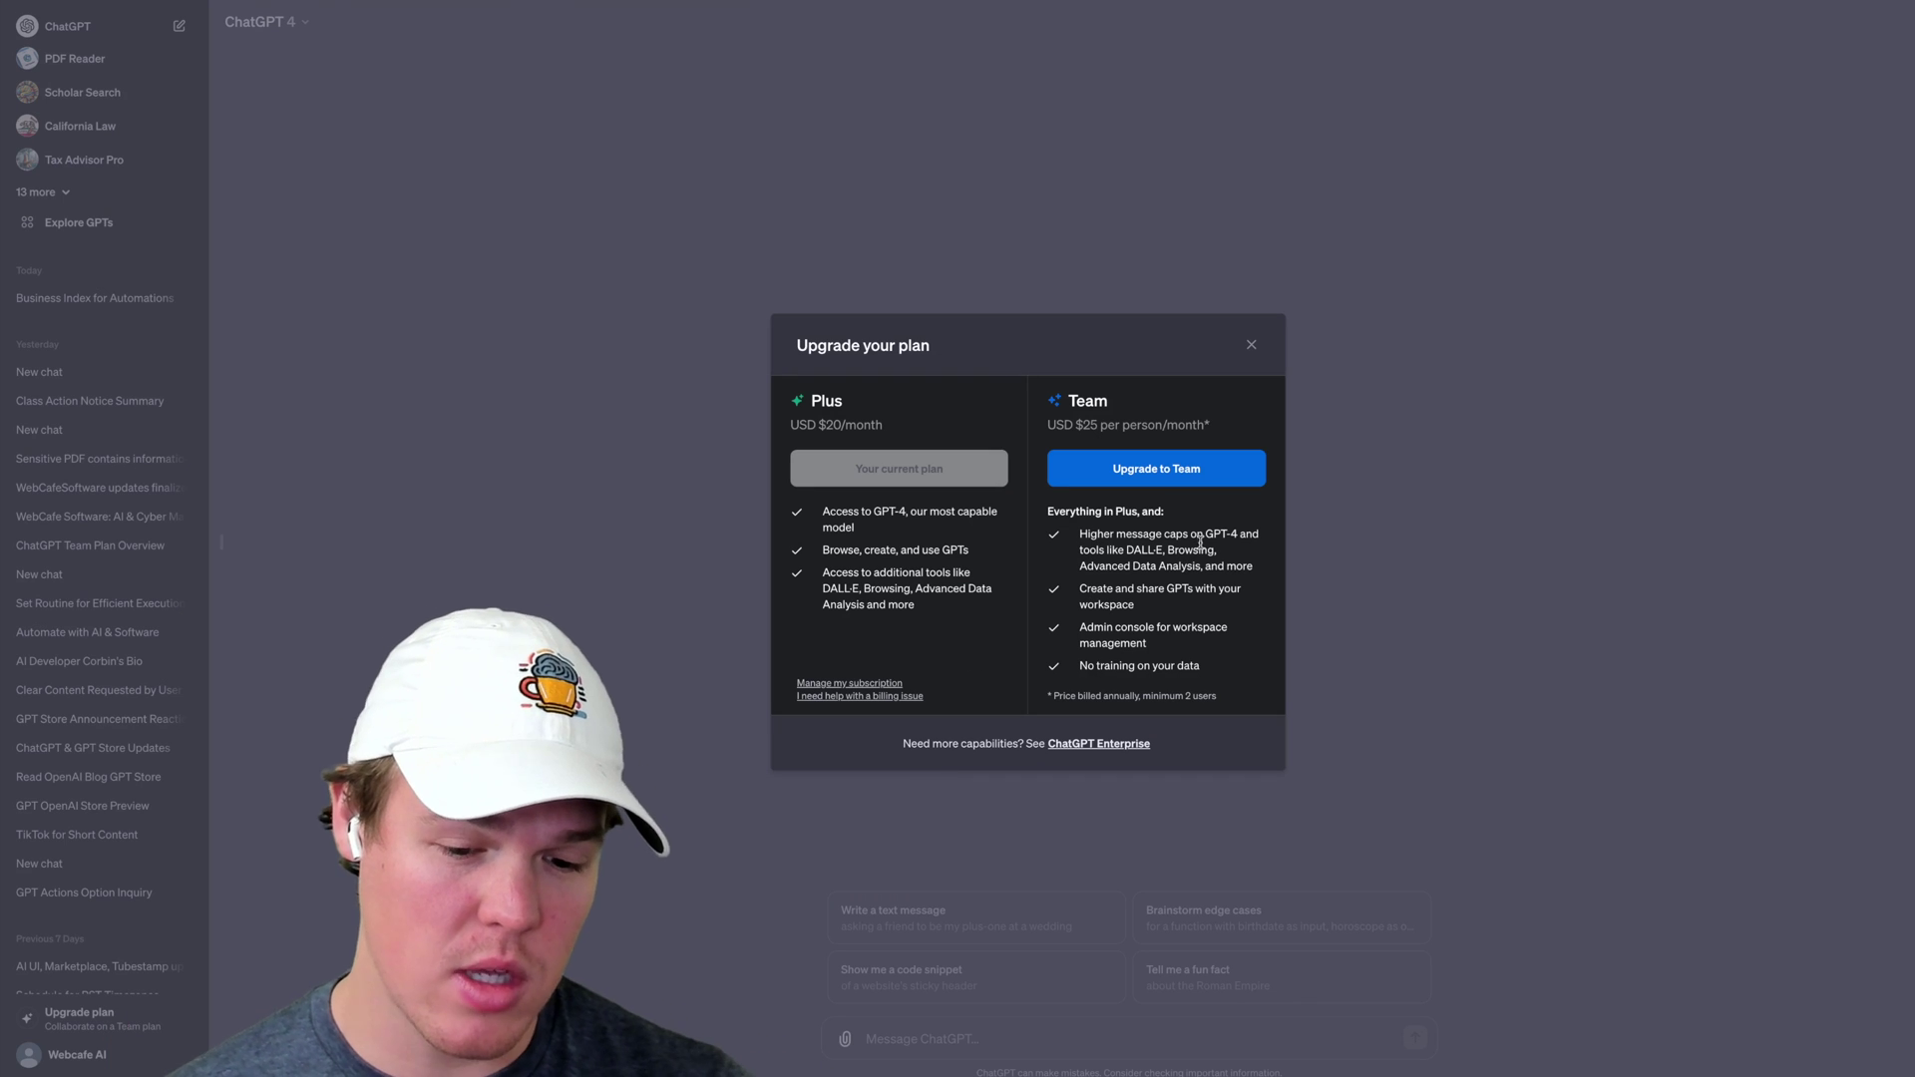
Zoom the page in slightly and start upgrading to the Team plan
key(ctrl+plus)
key(ctrl+plus)
key(ctrl+plus)
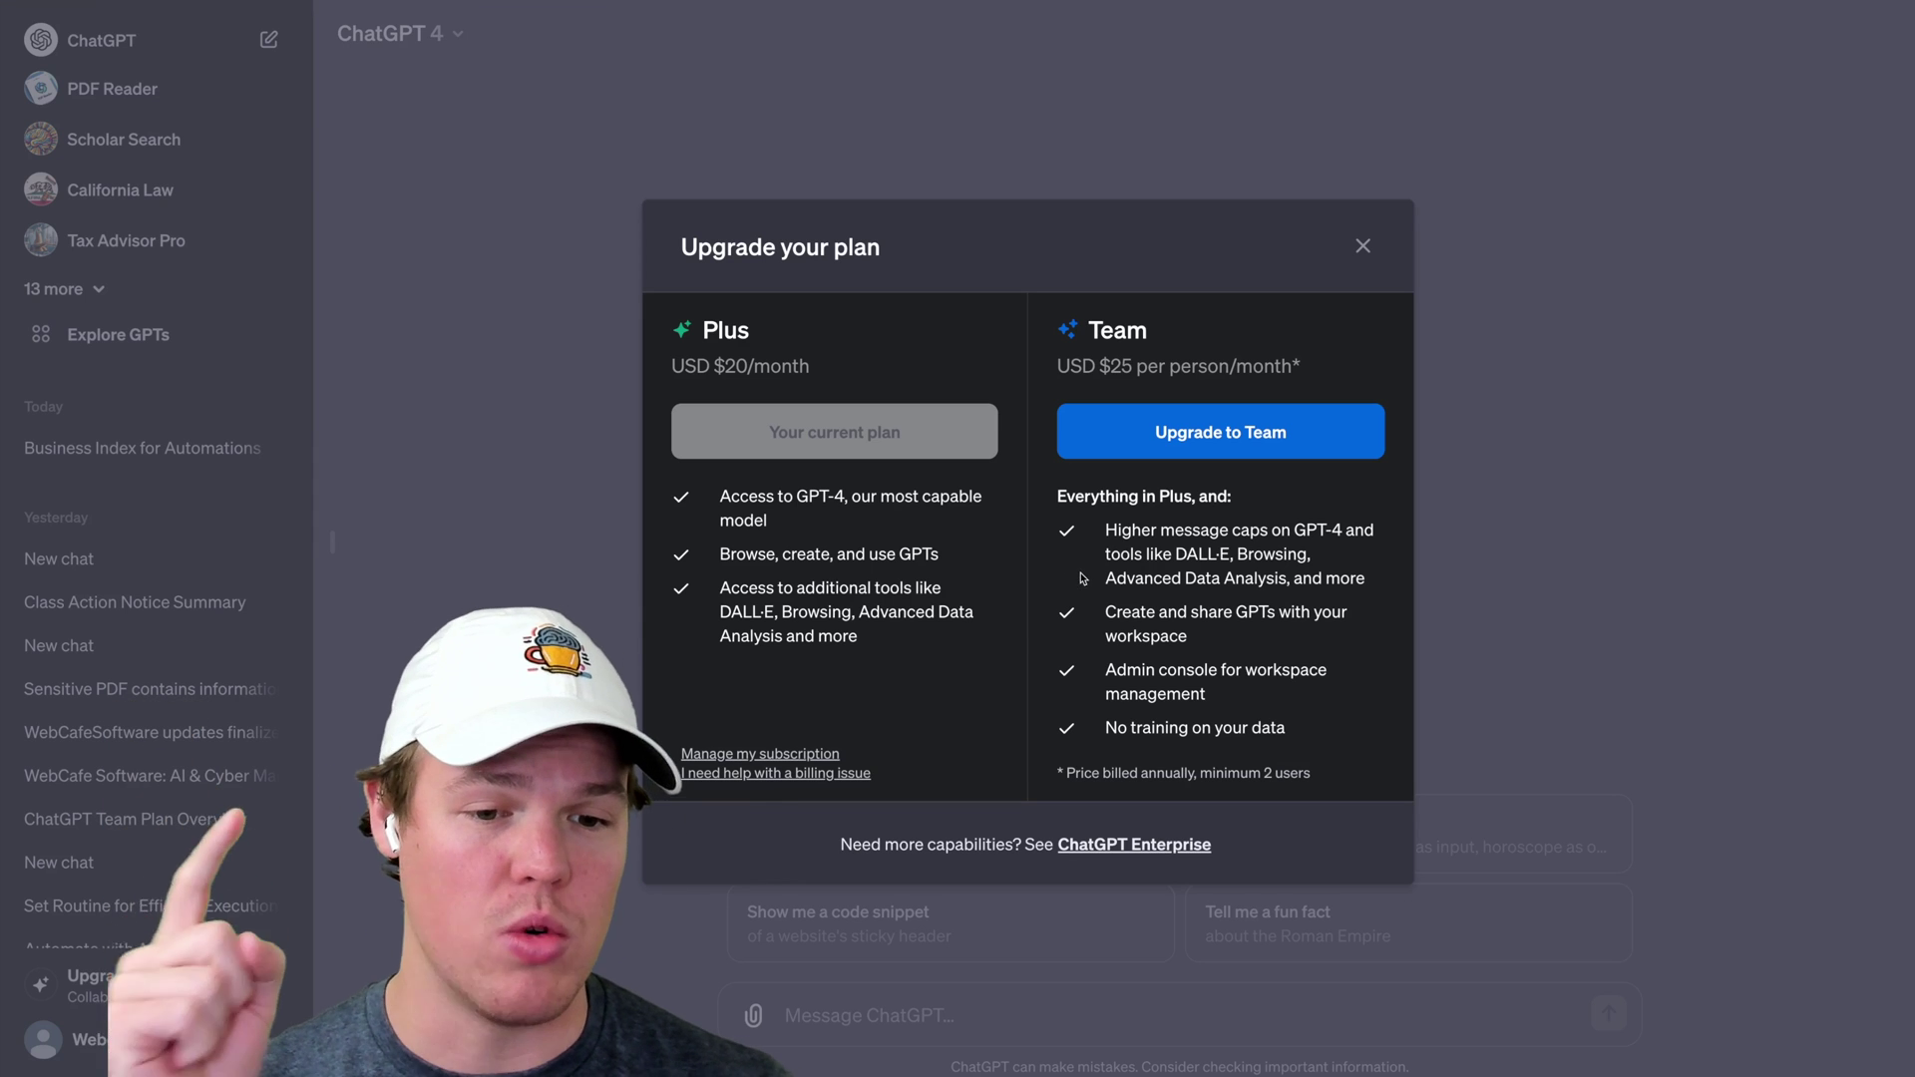
click(1188, 436)
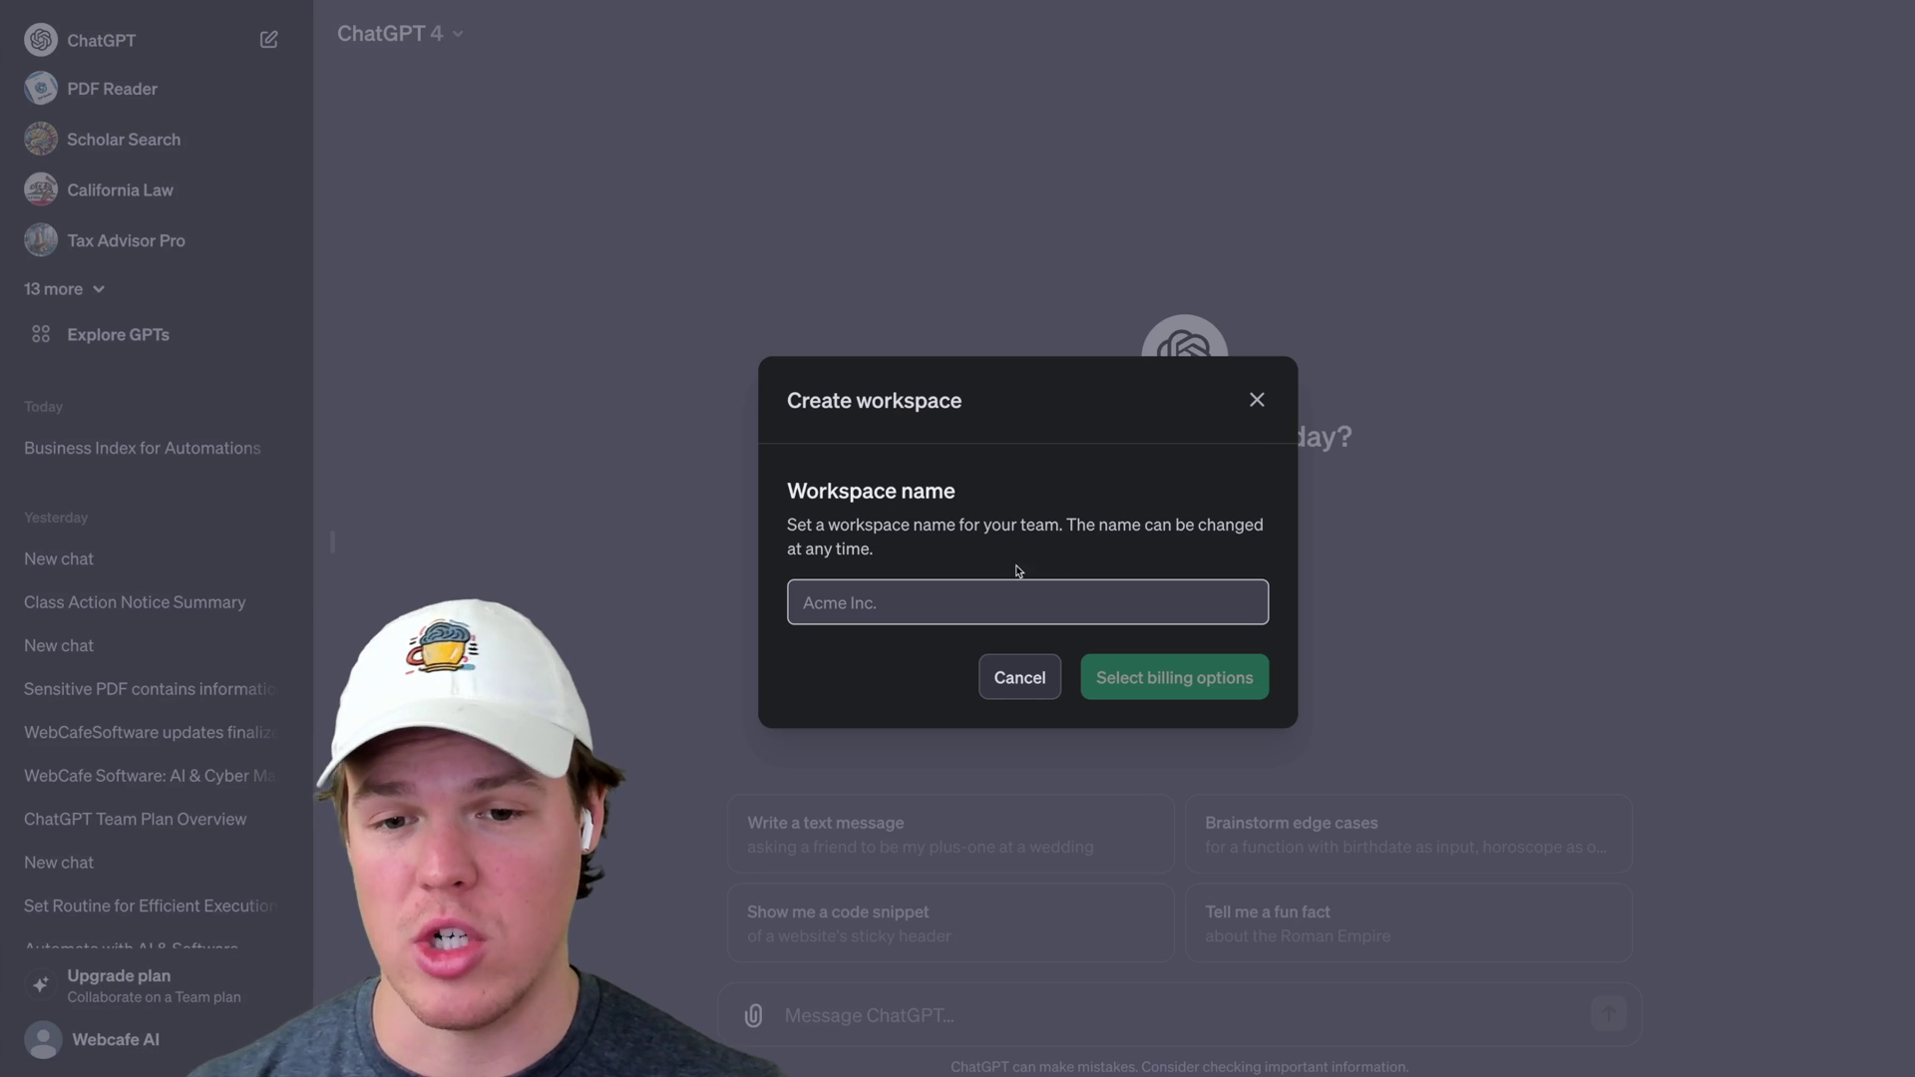
Name the workspace 'Webcafe AI' and choose flexible monthly billing instead of annual
click(994, 595)
text(We)
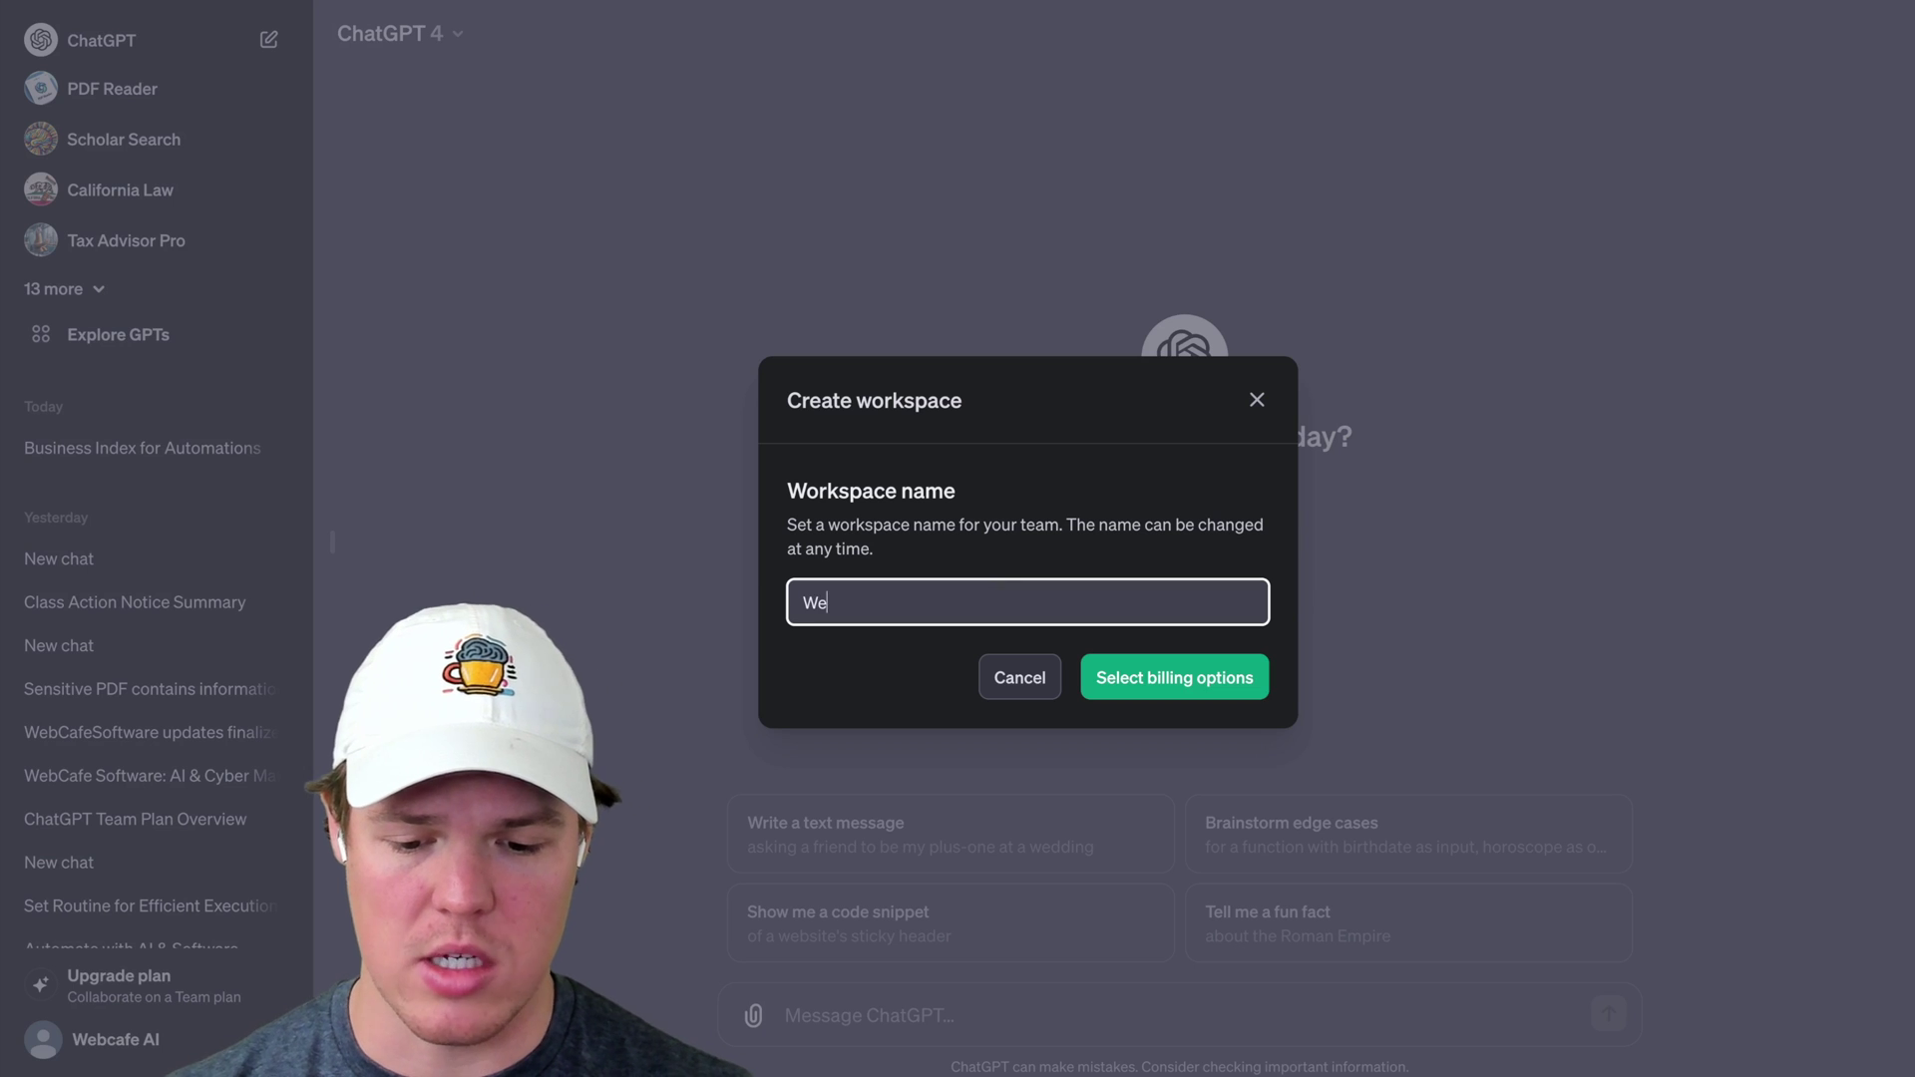
text(bcafe AI)
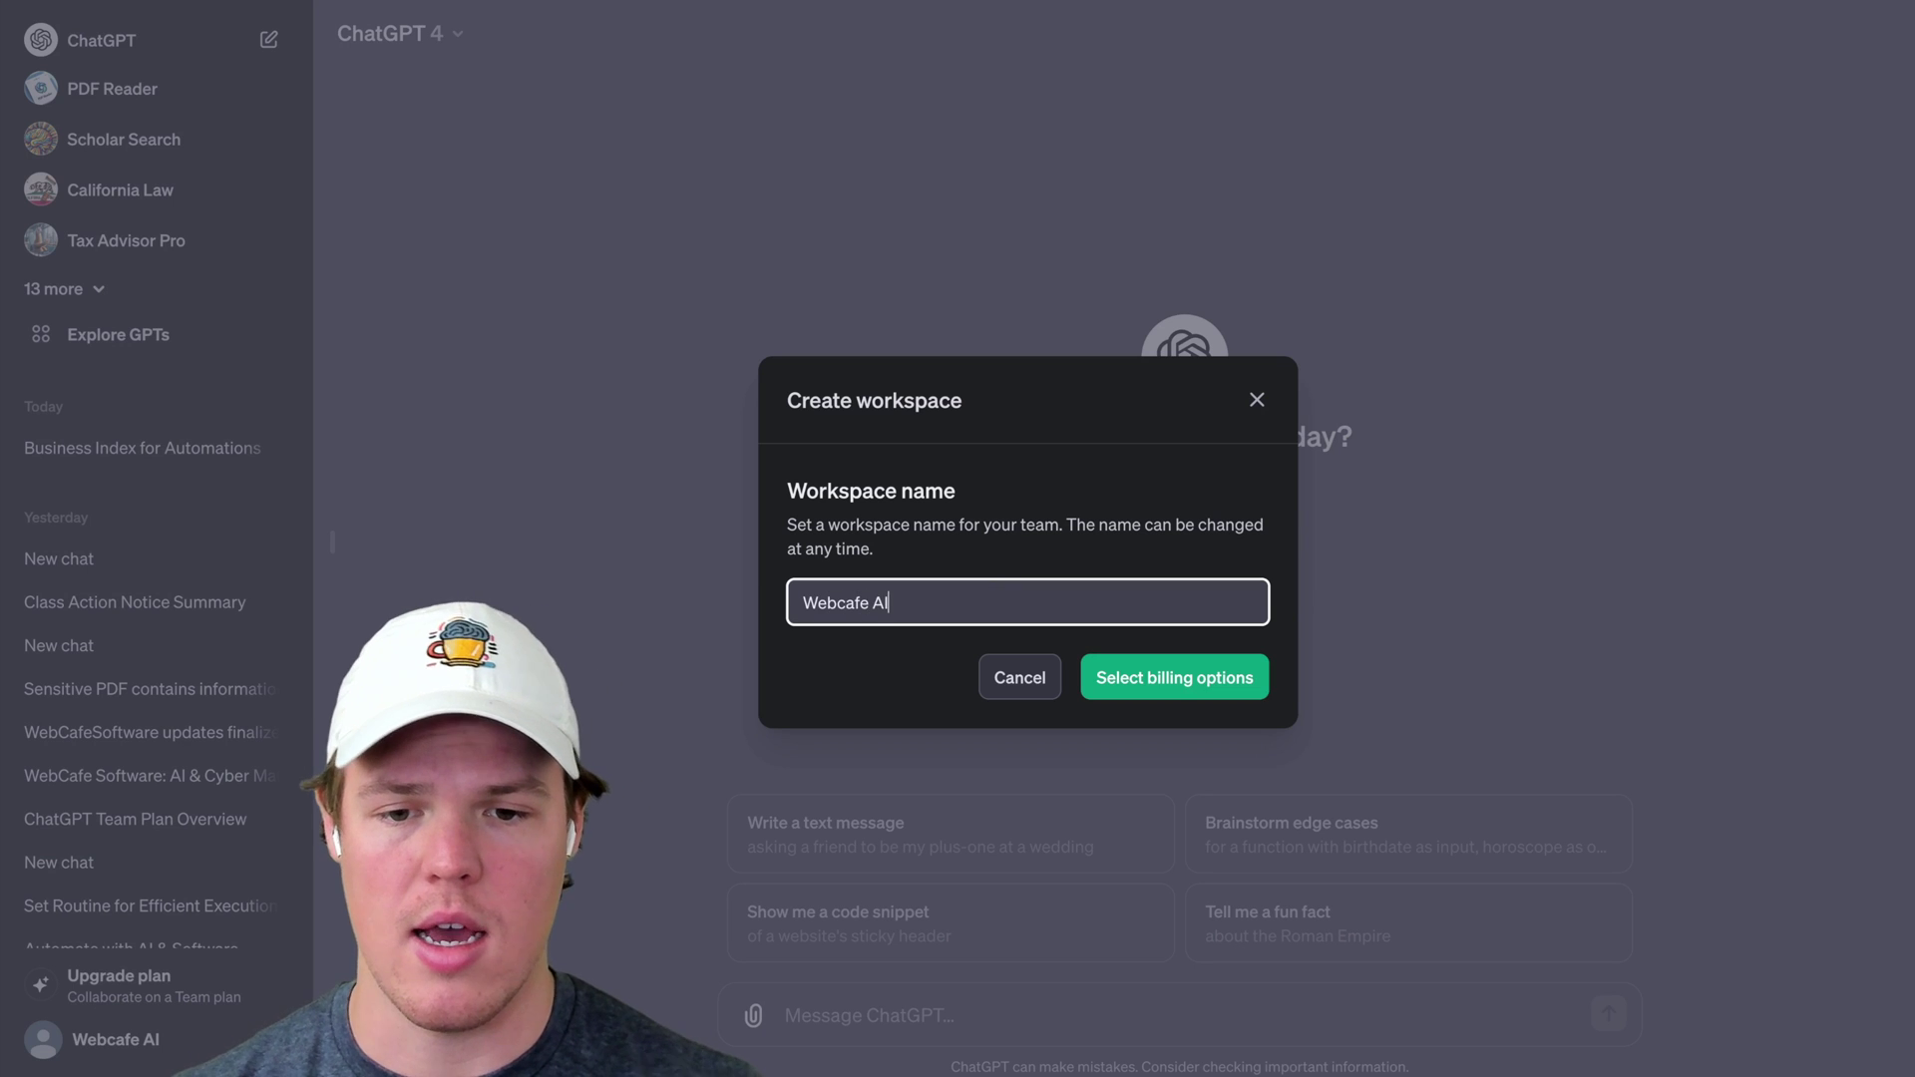
click(1175, 680)
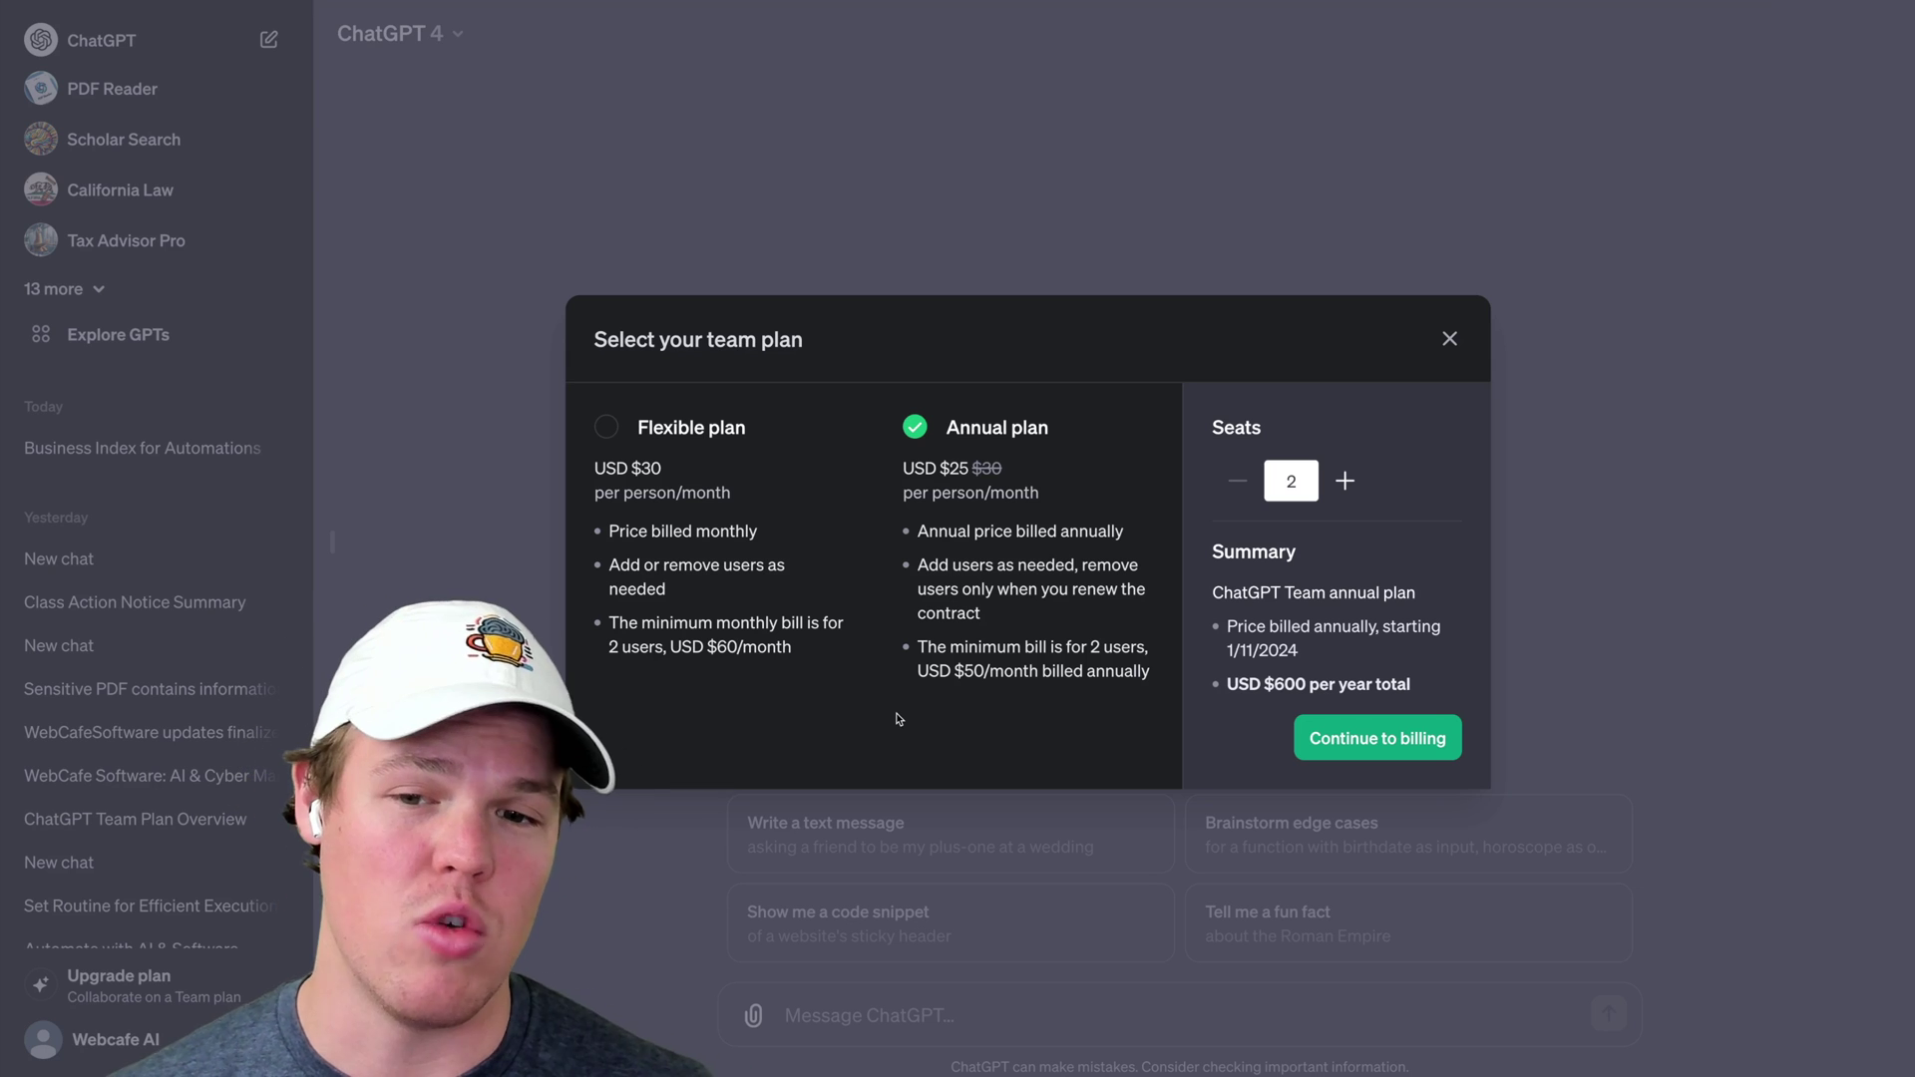
click(785, 643)
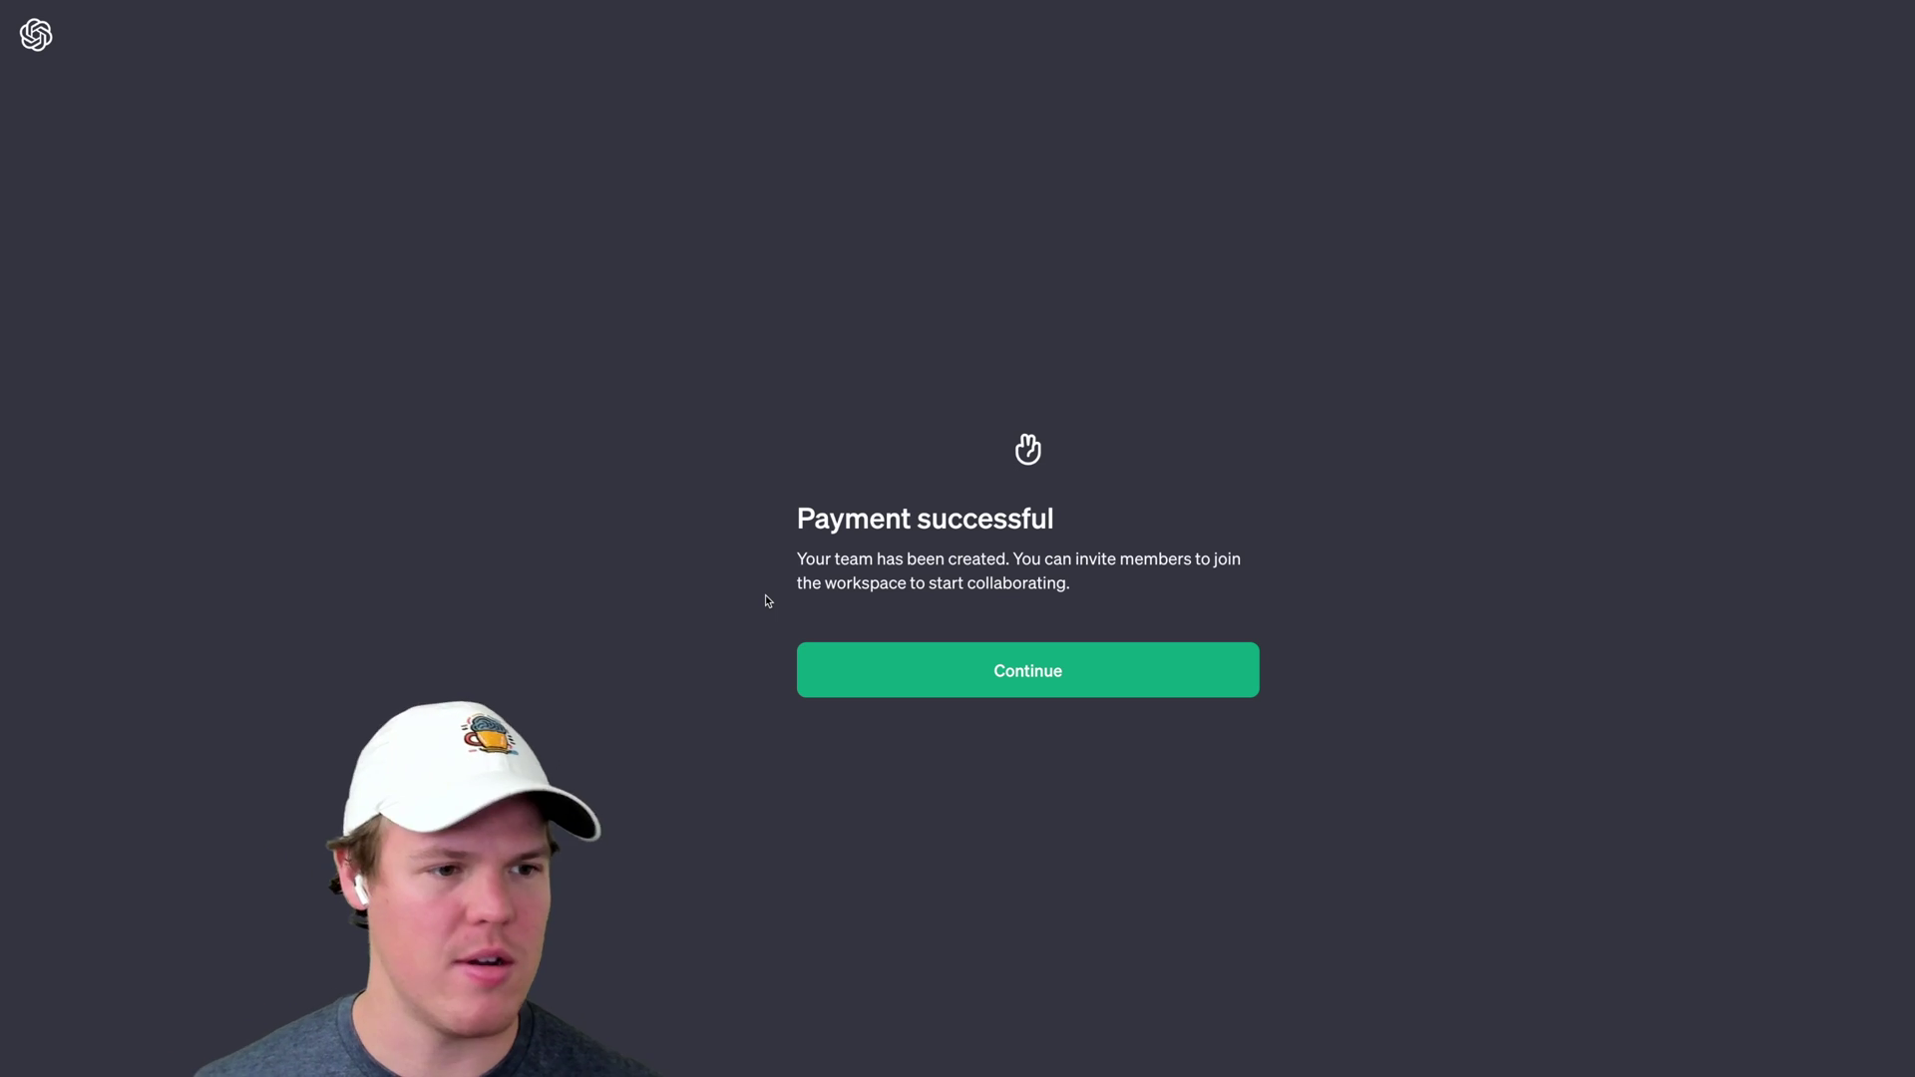
Continue past the payment confirmation, skip inviting members, and enter ChatGPT
click(998, 673)
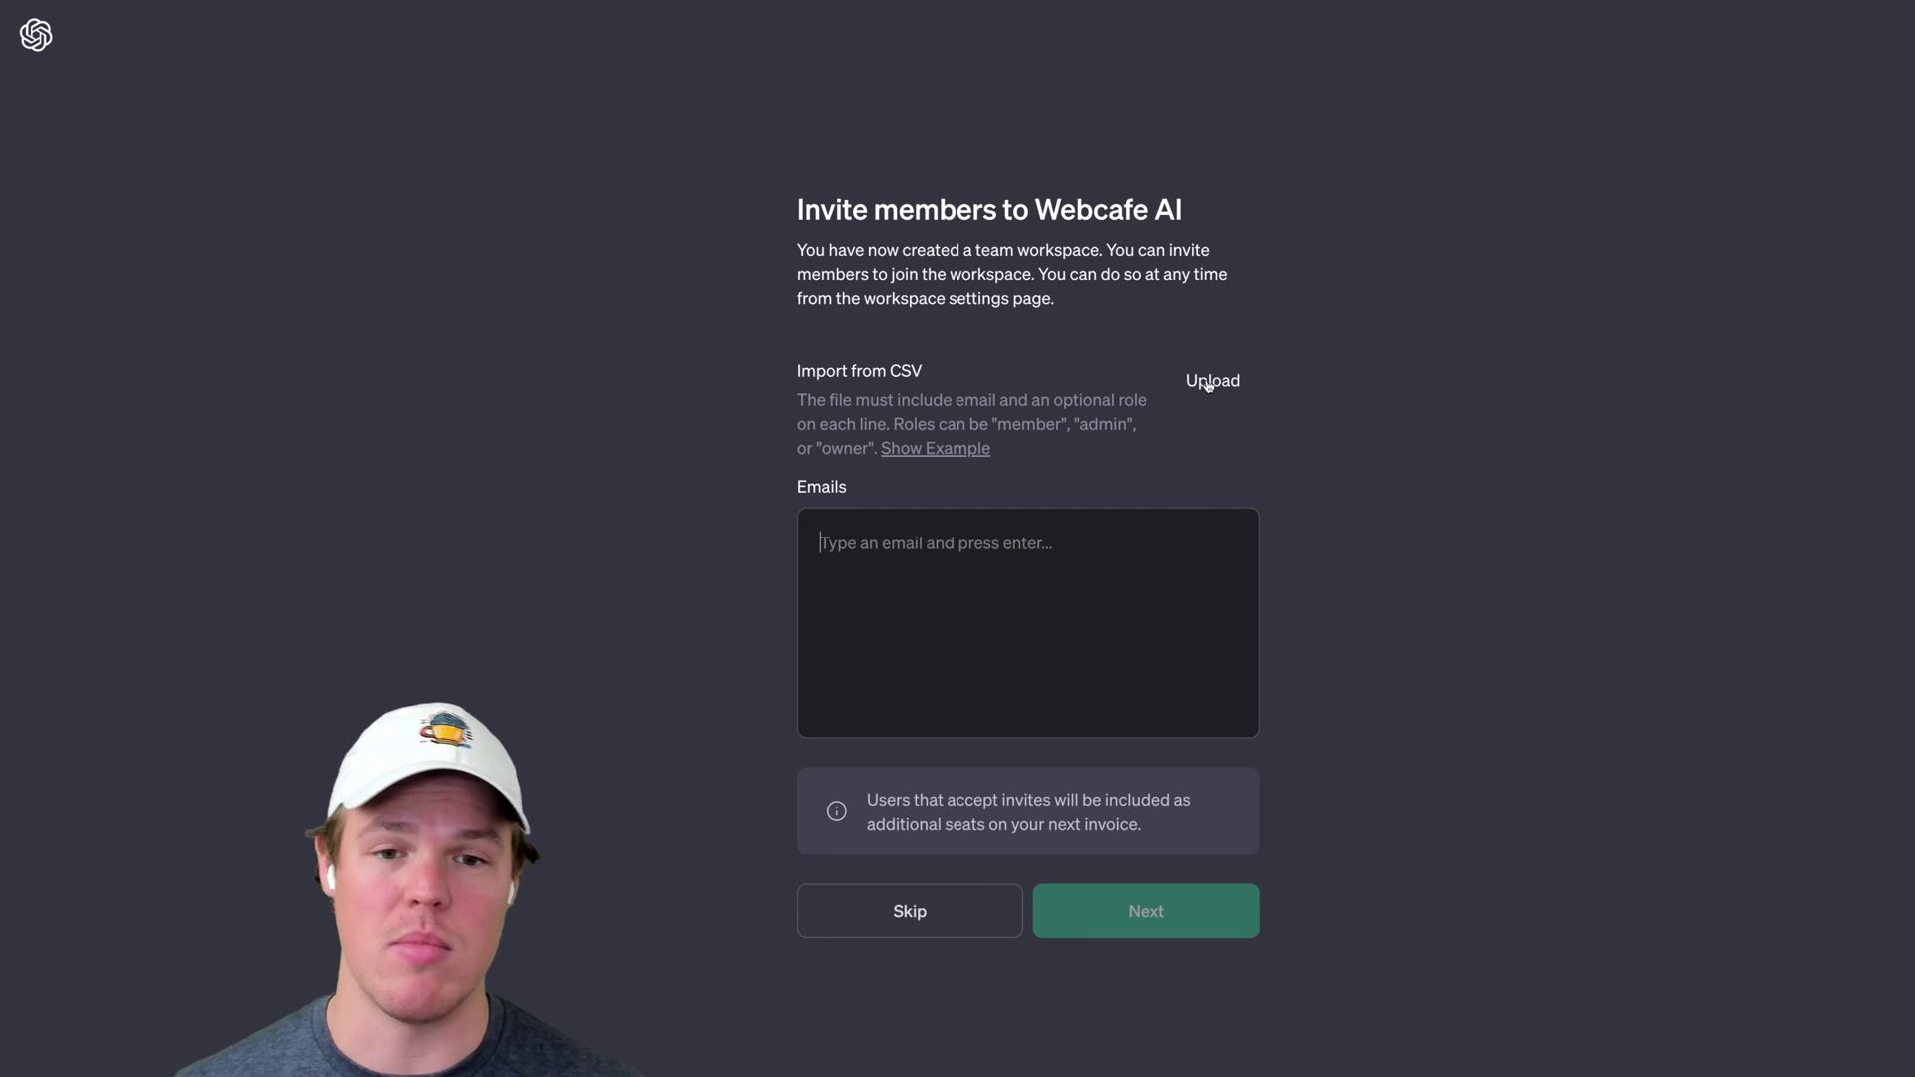
click(948, 900)
click(1009, 653)
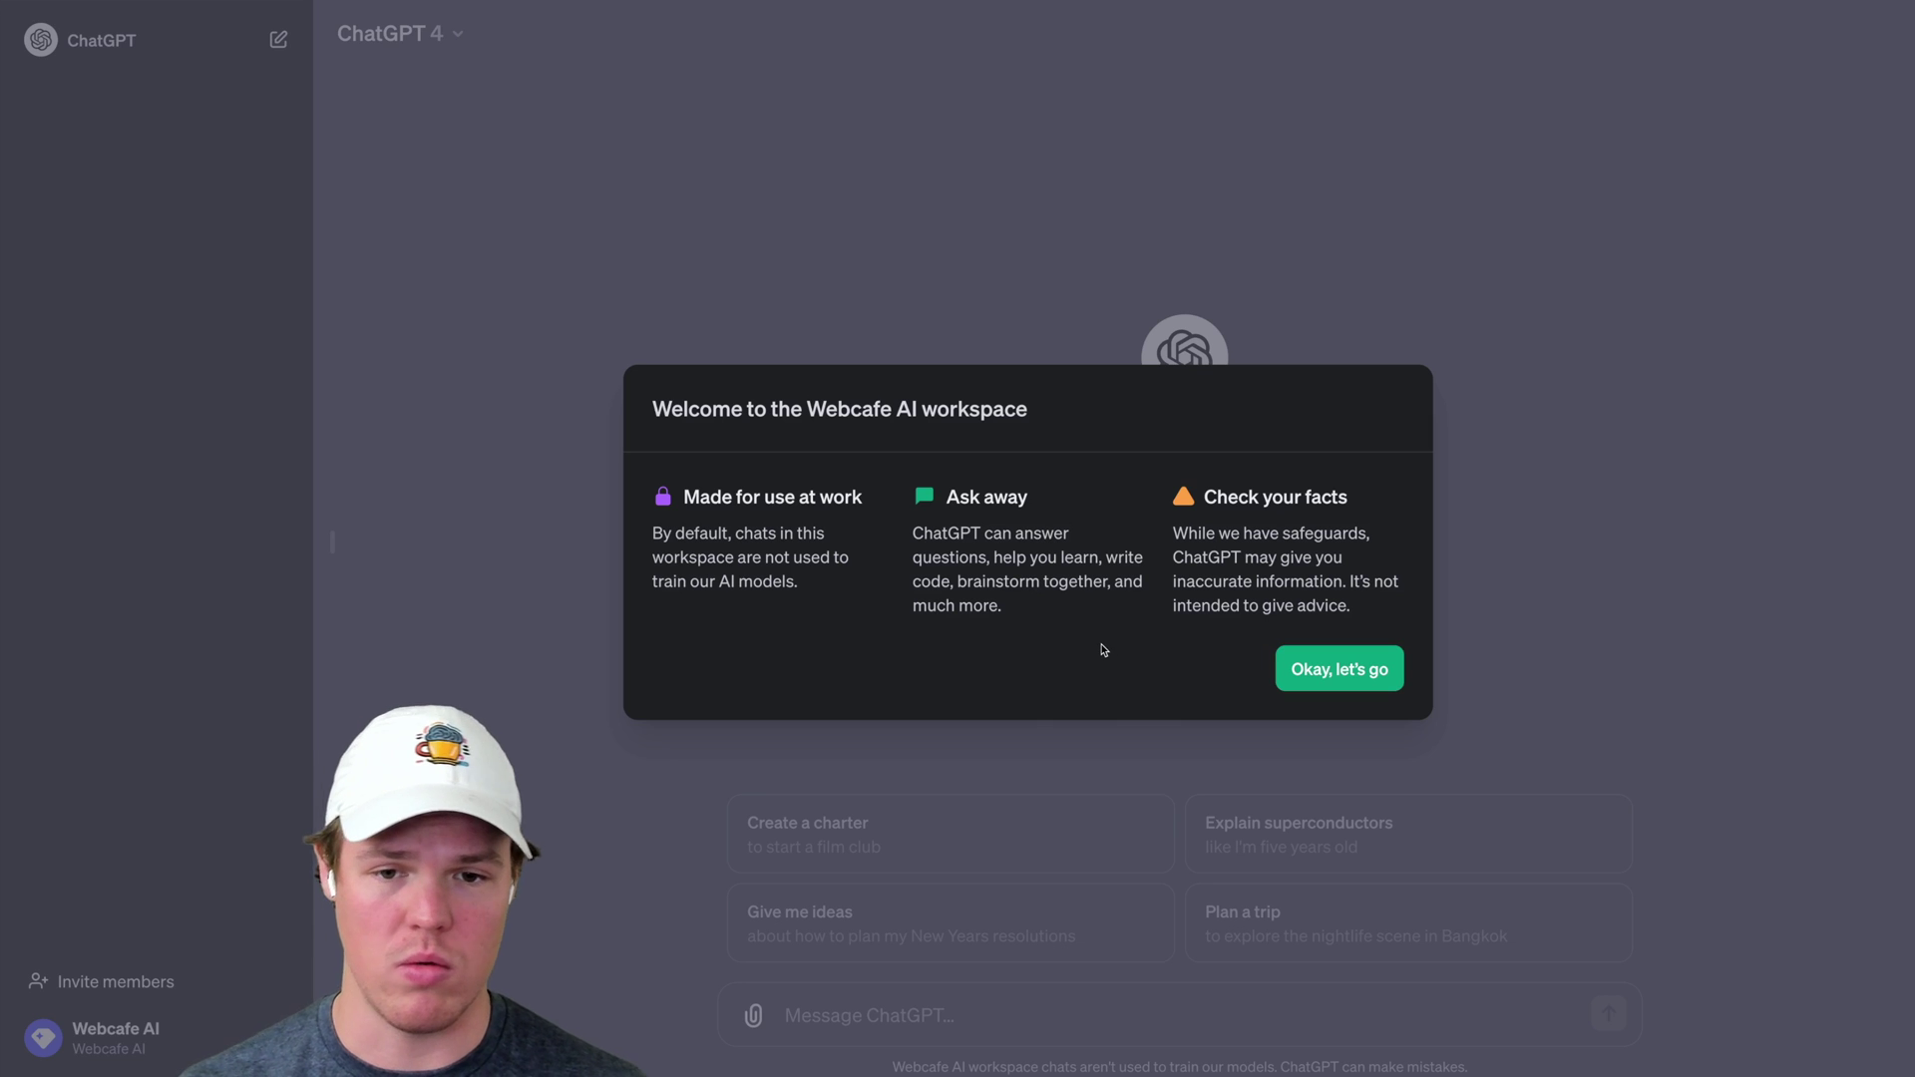
Take a screenshot of the workspace welcome message, then dismiss it
key(super+shift+4)
drag(578, 328, 1487, 755)
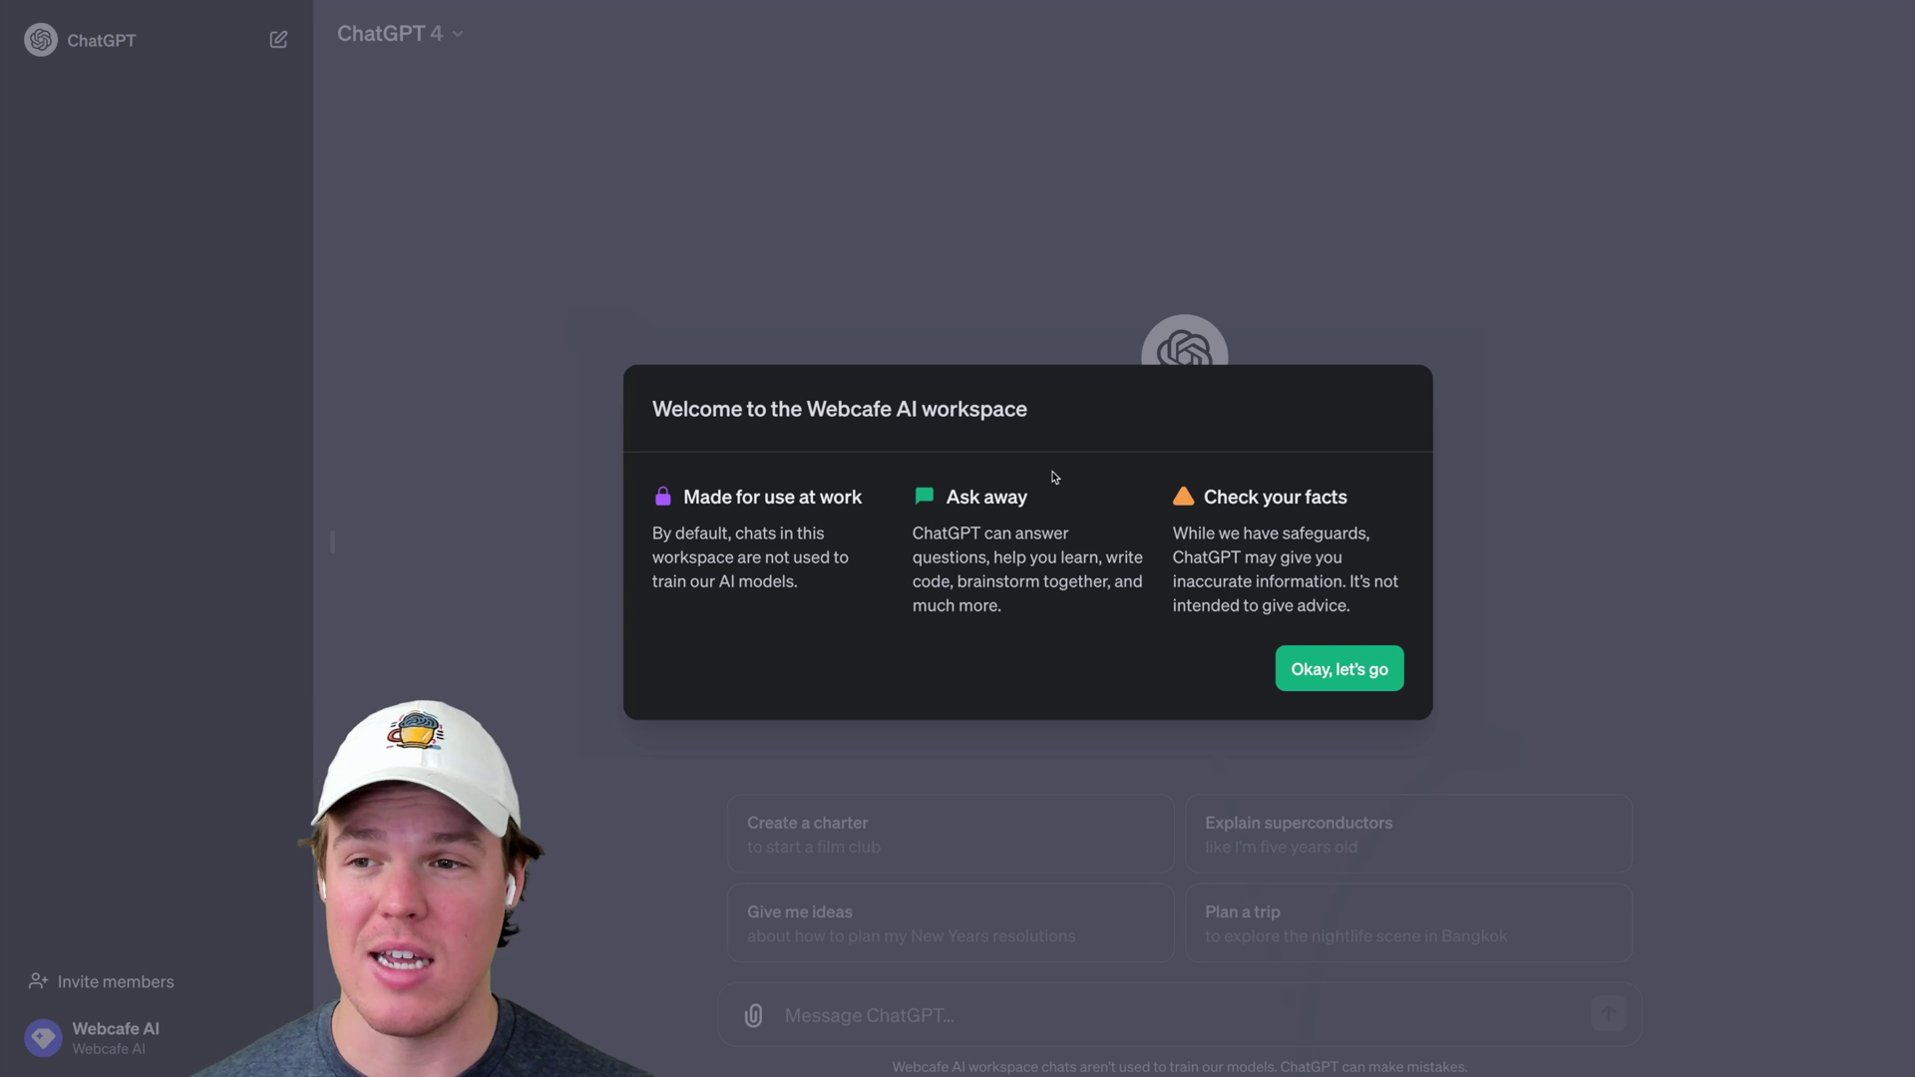
click(1348, 671)
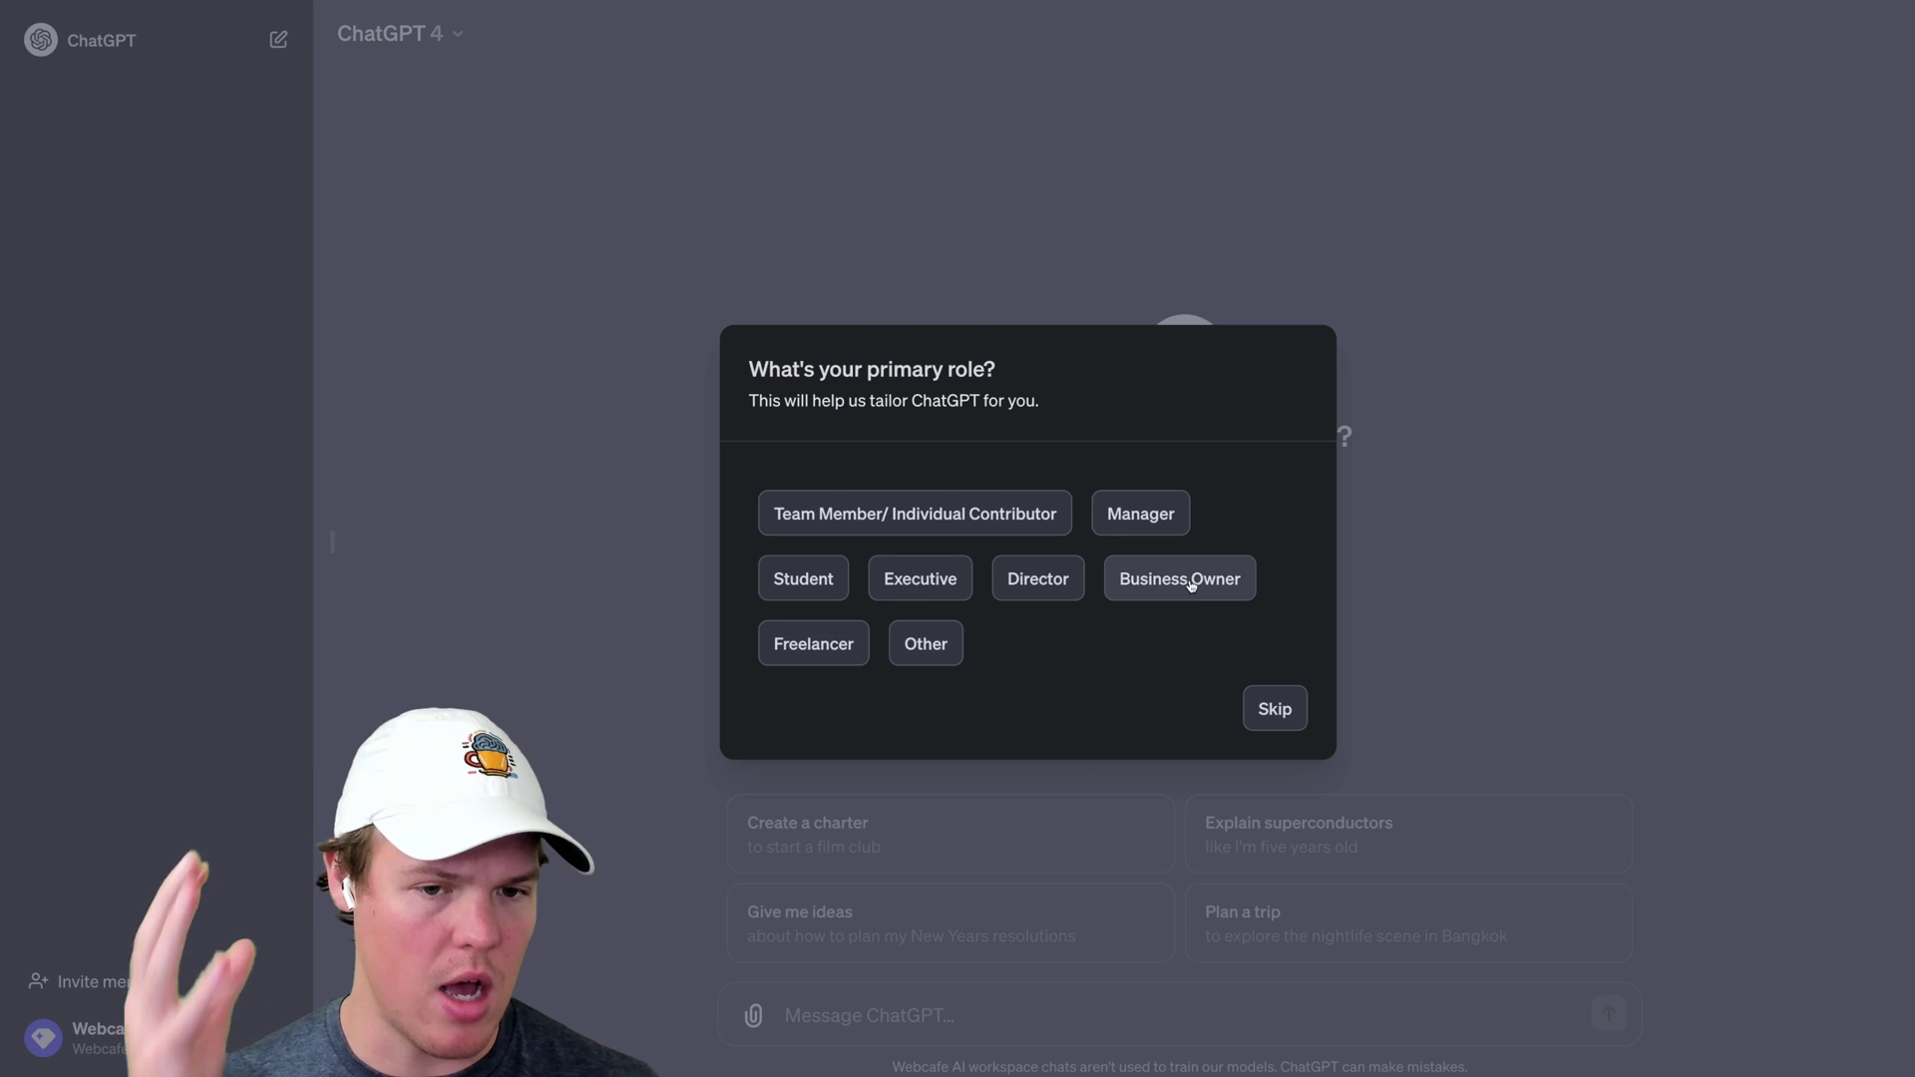
Pick Business Owner as role with Operations, Marketing, Engineering and Customer Experience work areas
click(1191, 585)
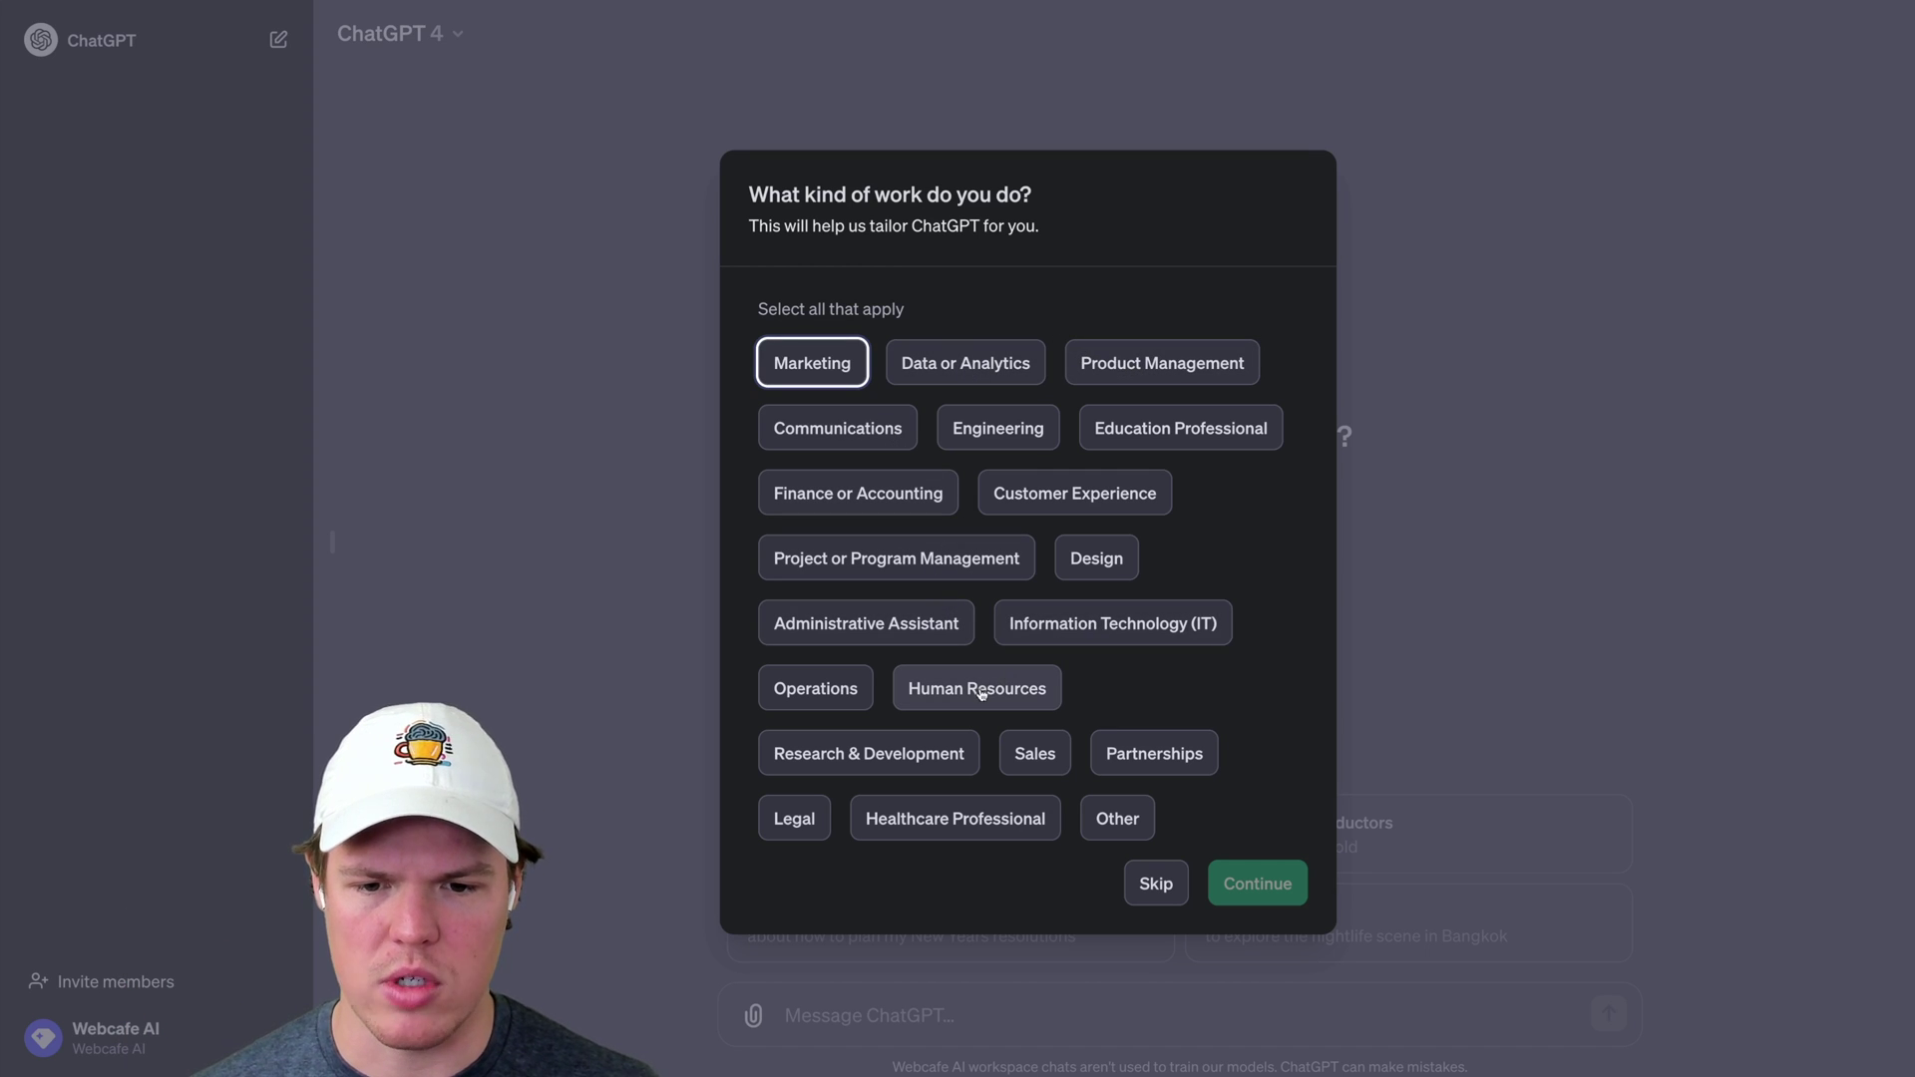
click(813, 687)
click(827, 367)
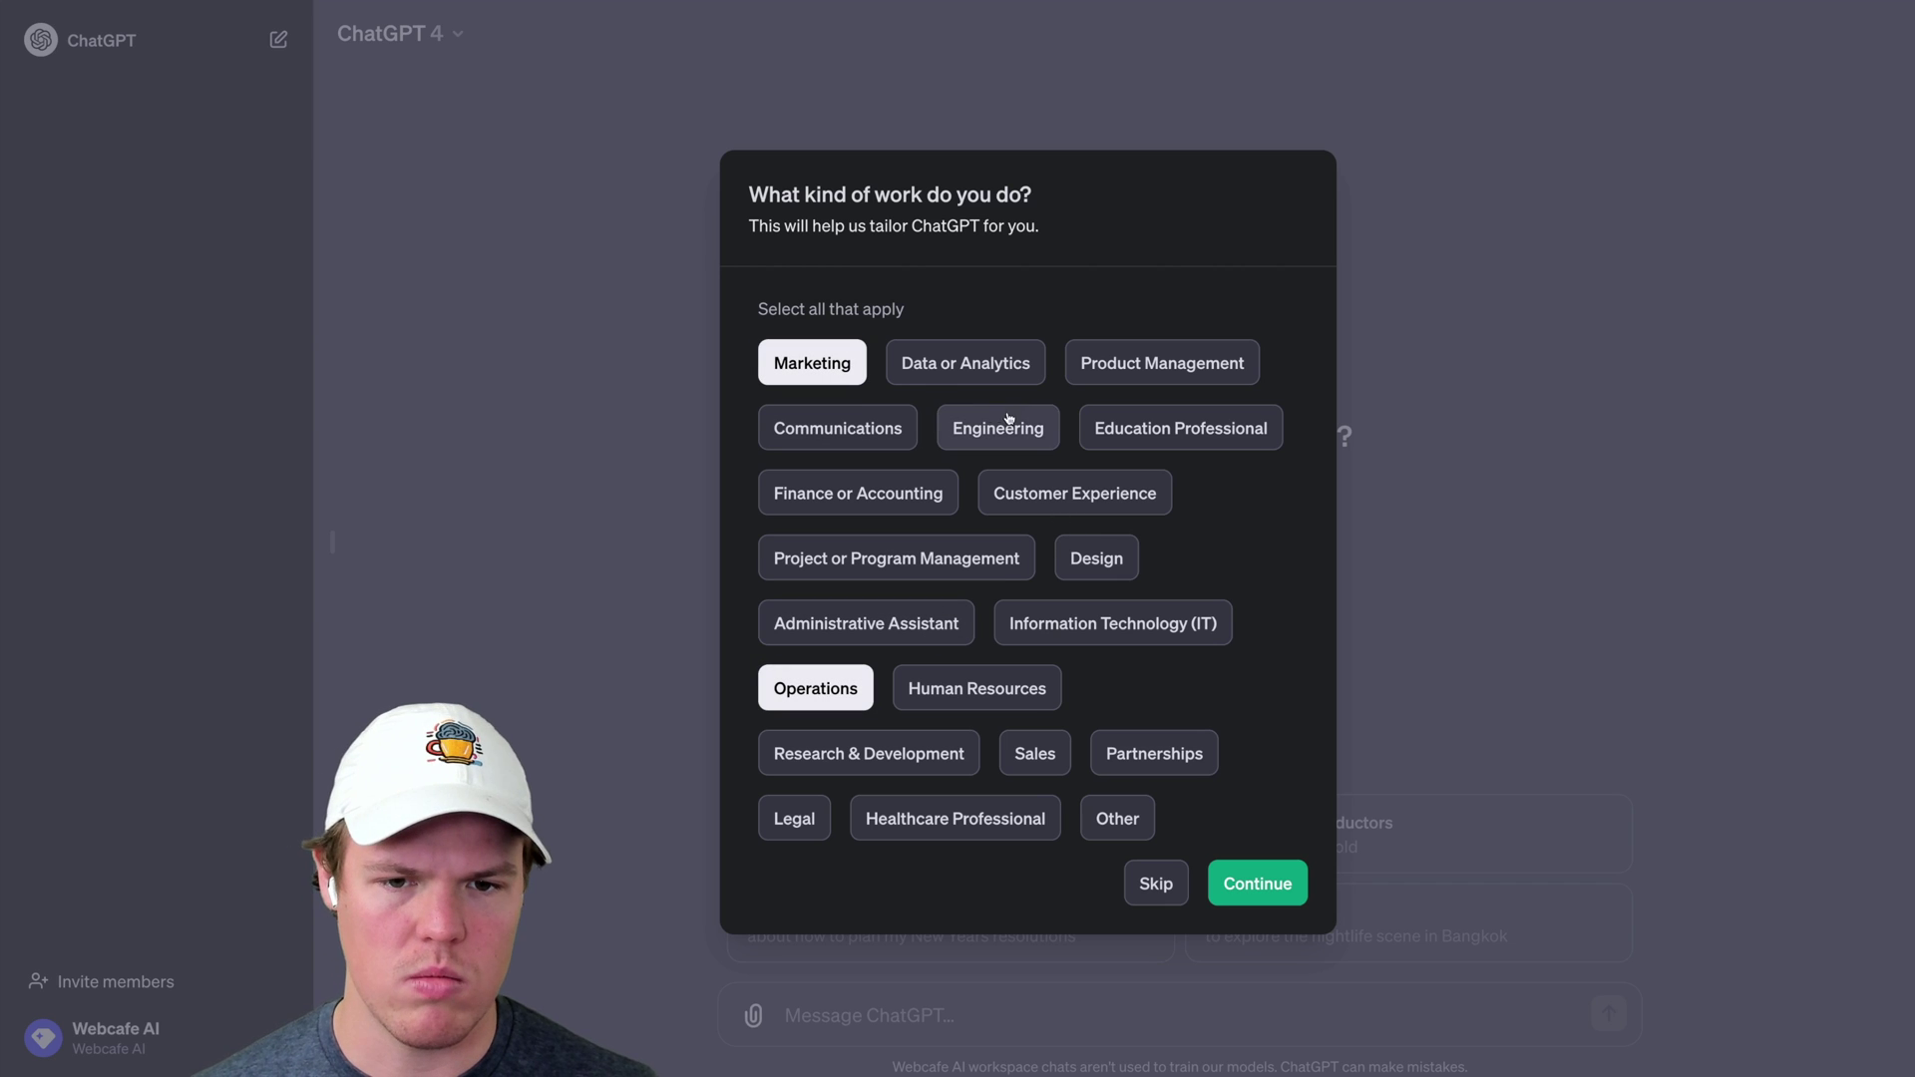
click(1027, 439)
click(1100, 515)
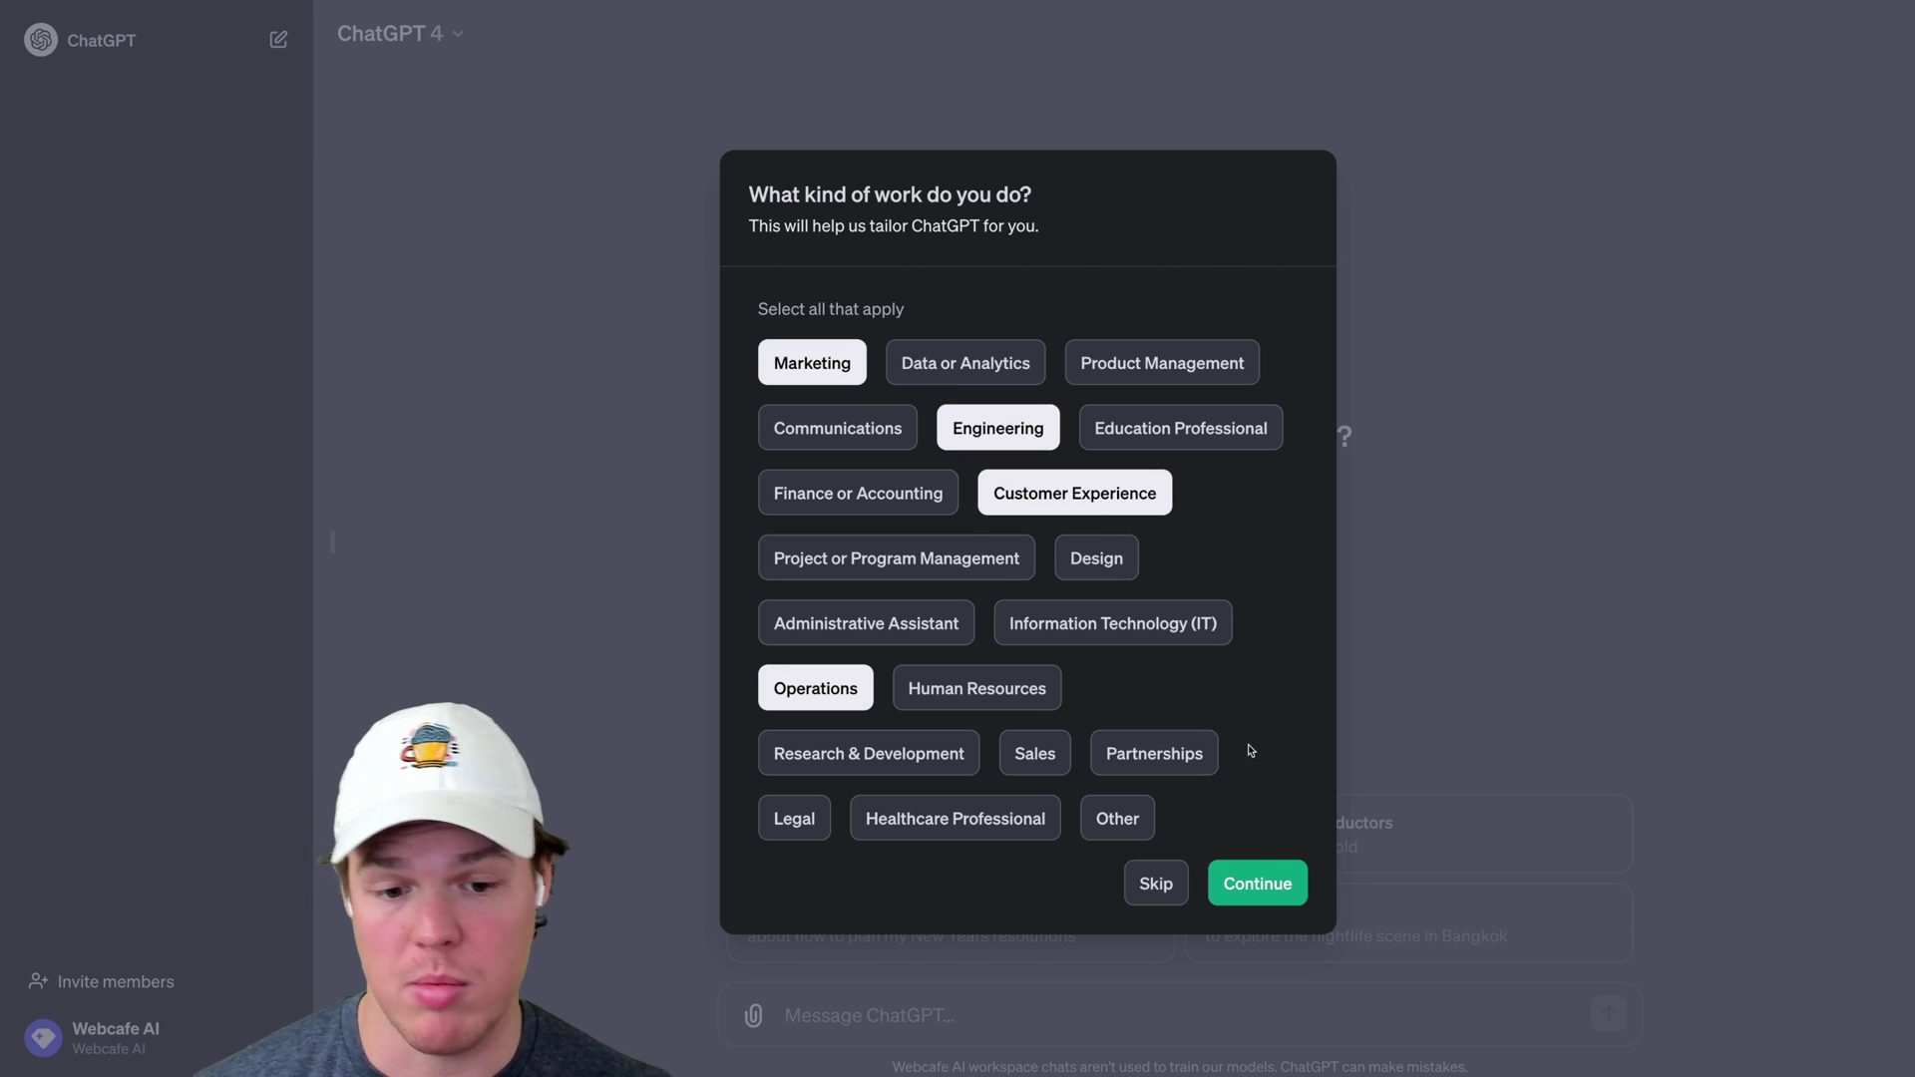
click(1254, 890)
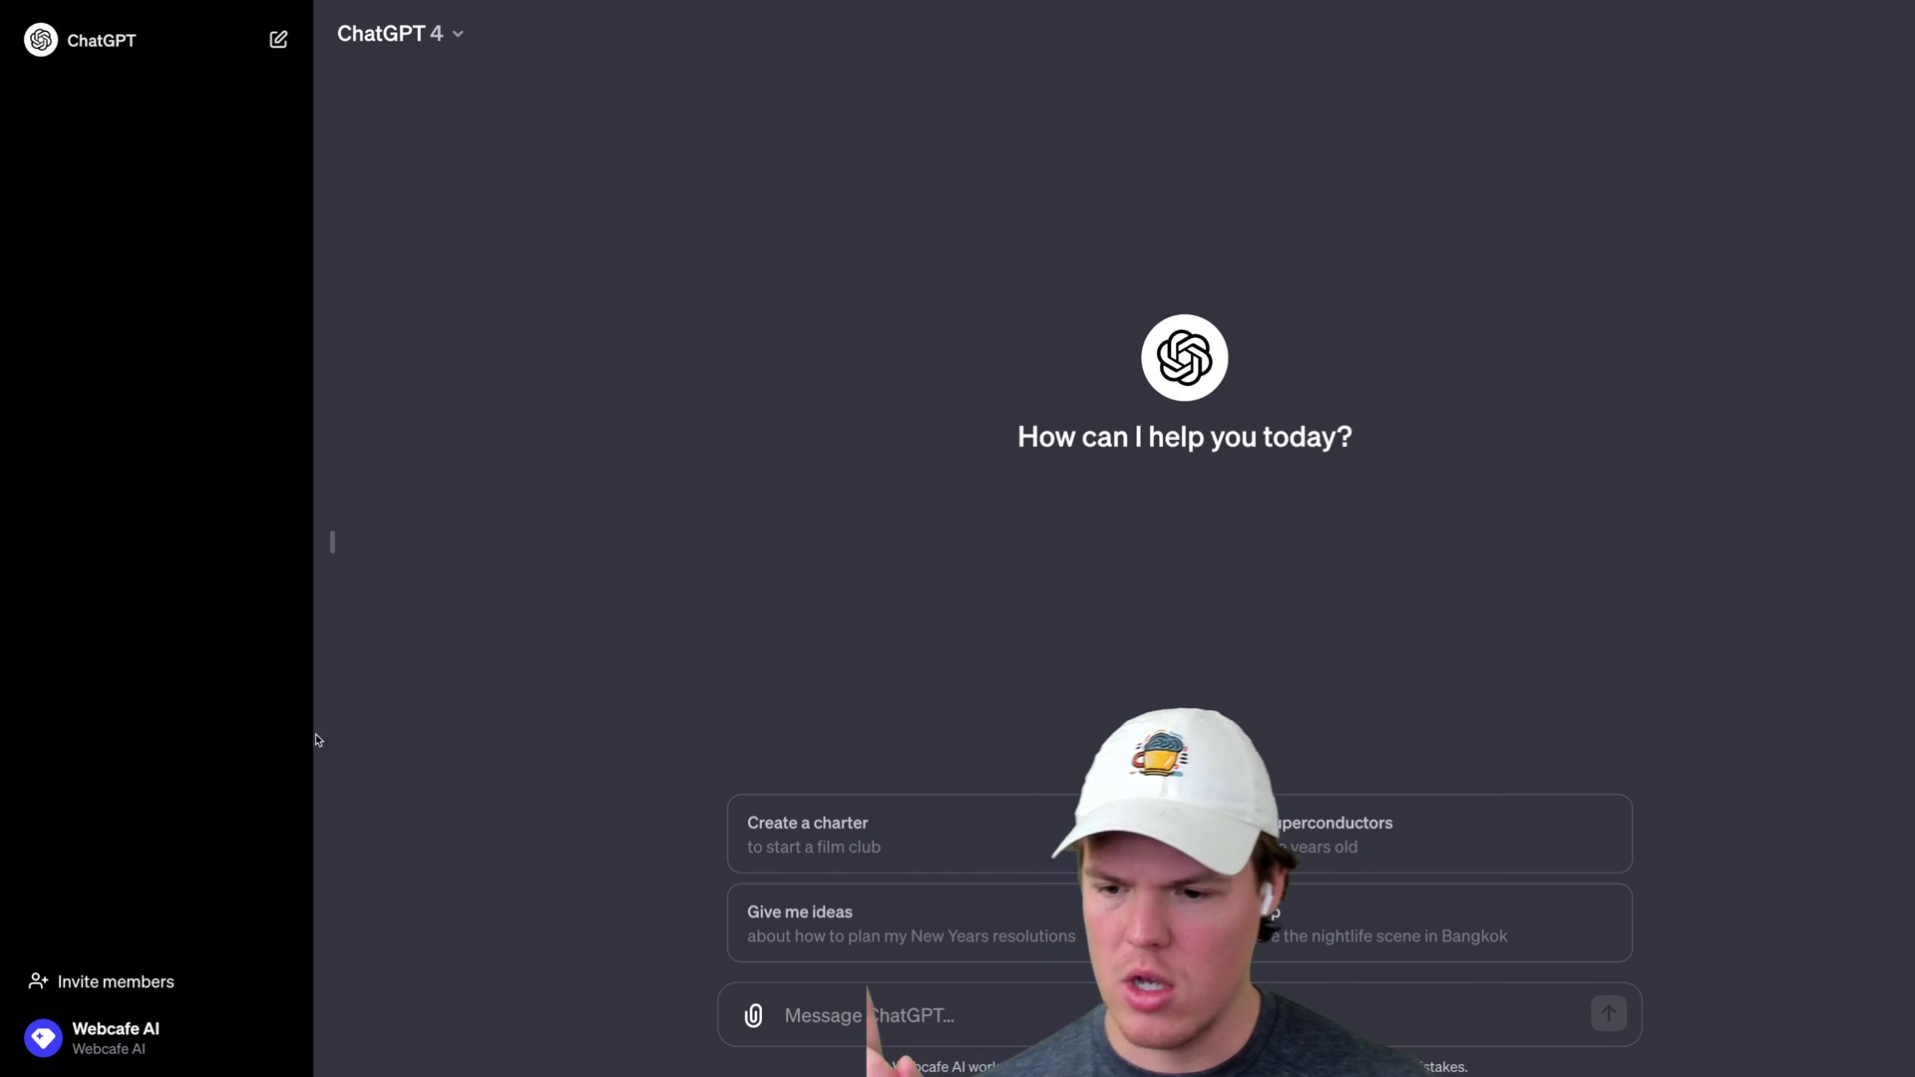
click(213, 980)
Close the invite form without inviting anyone and open Manage workspace
click(858, 624)
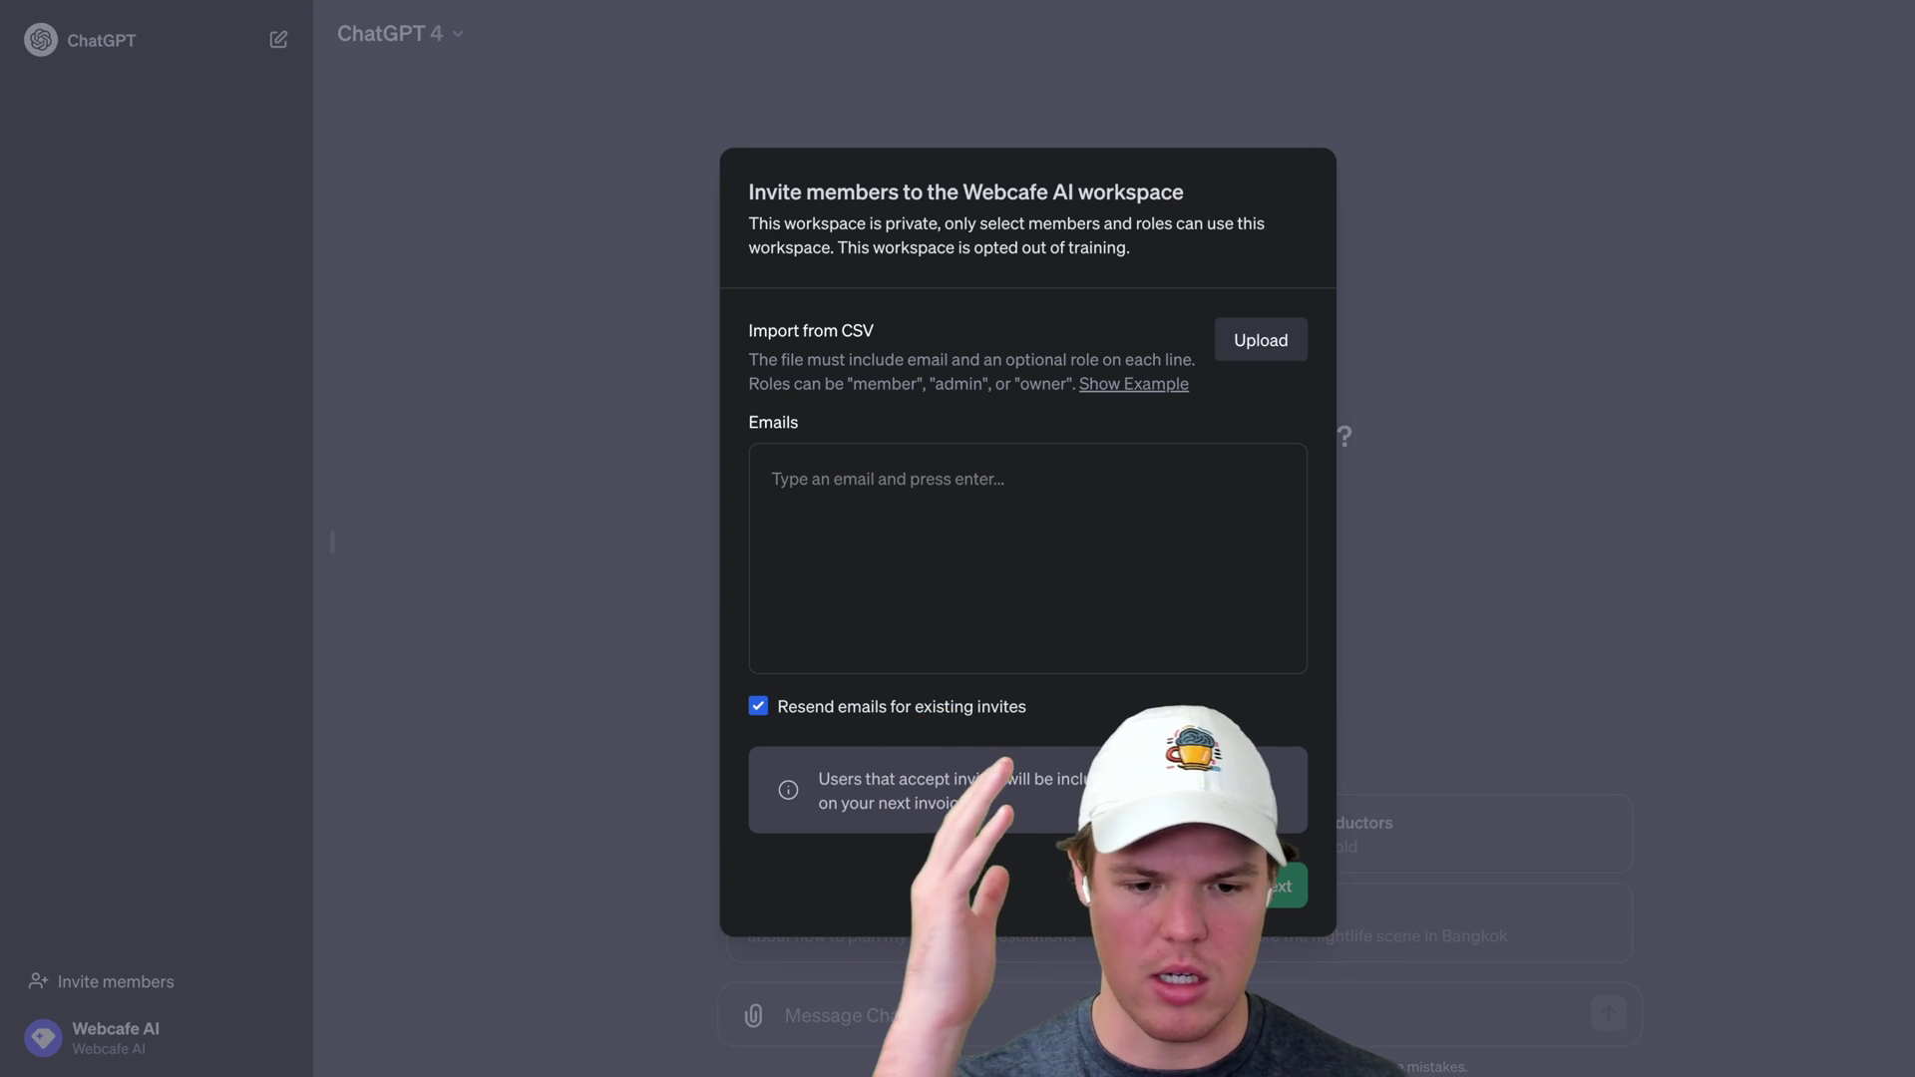
click(534, 910)
click(187, 1038)
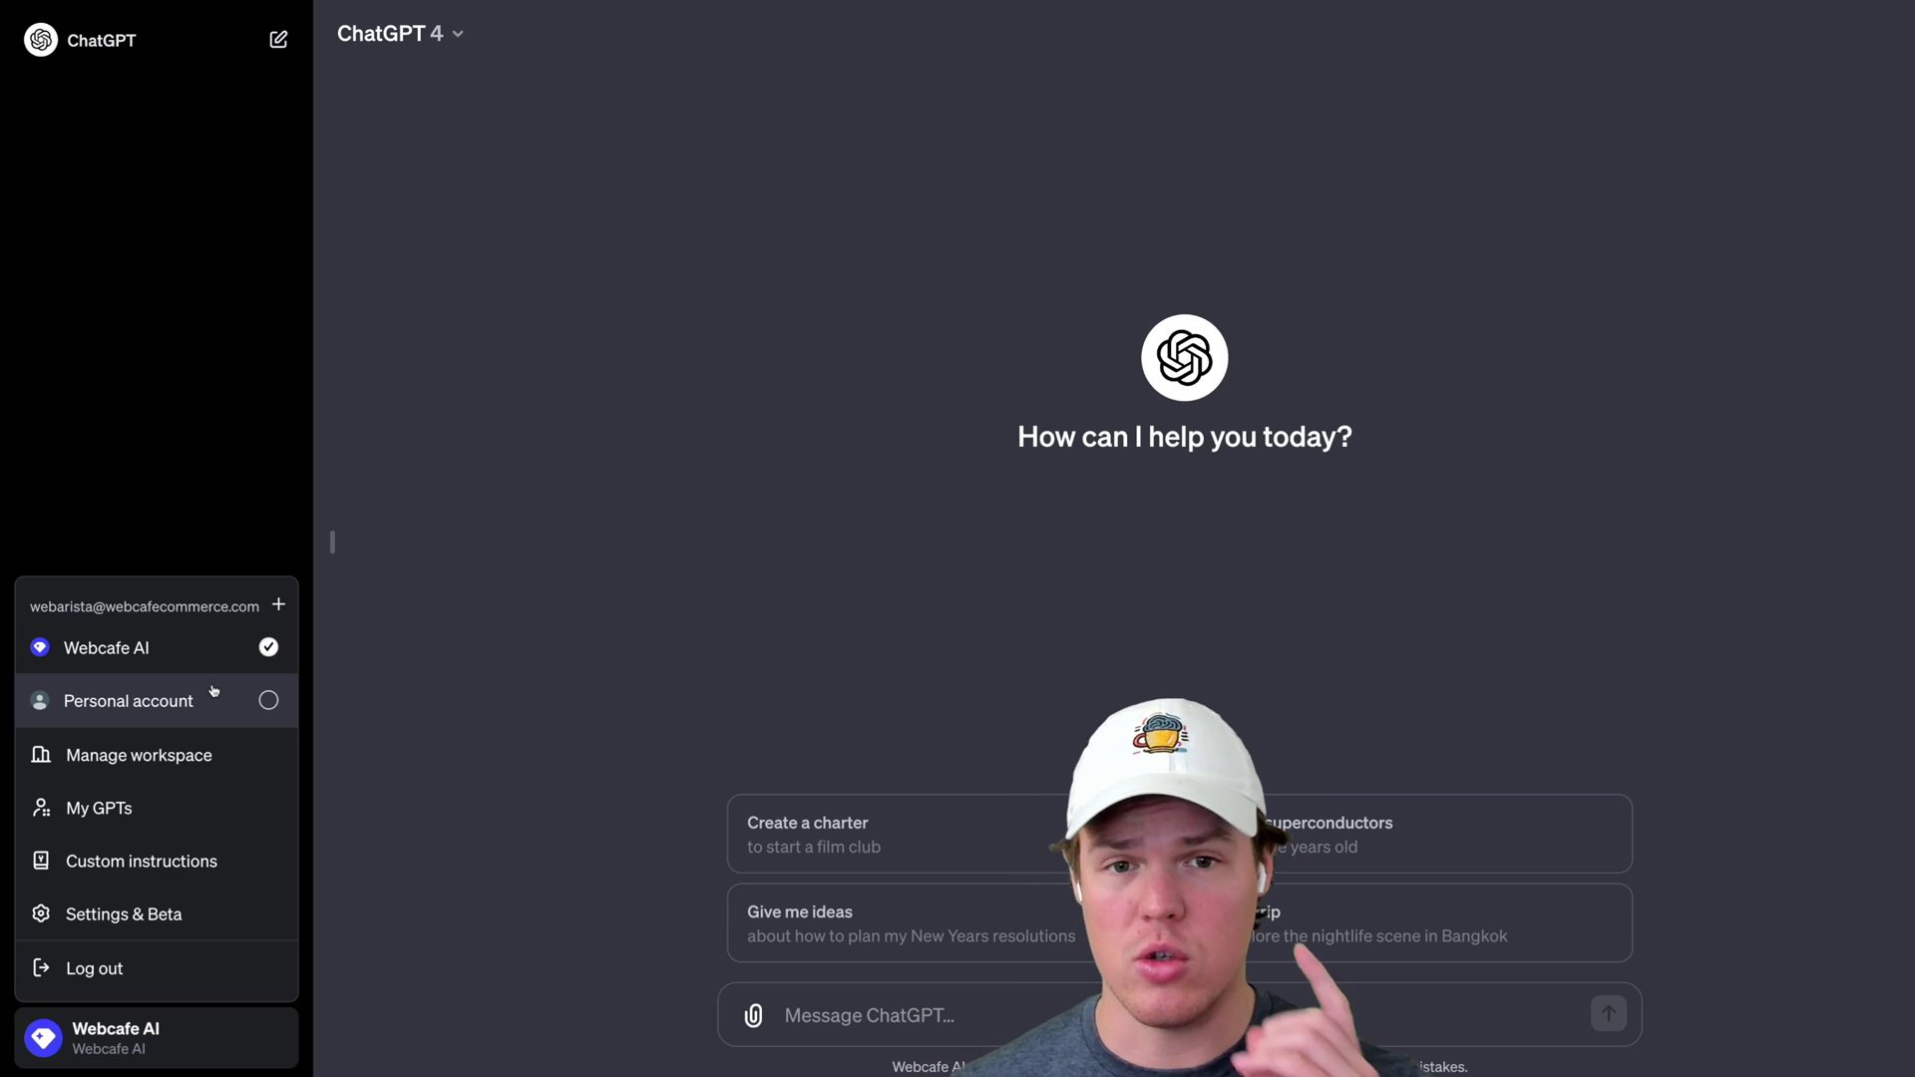
click(189, 756)
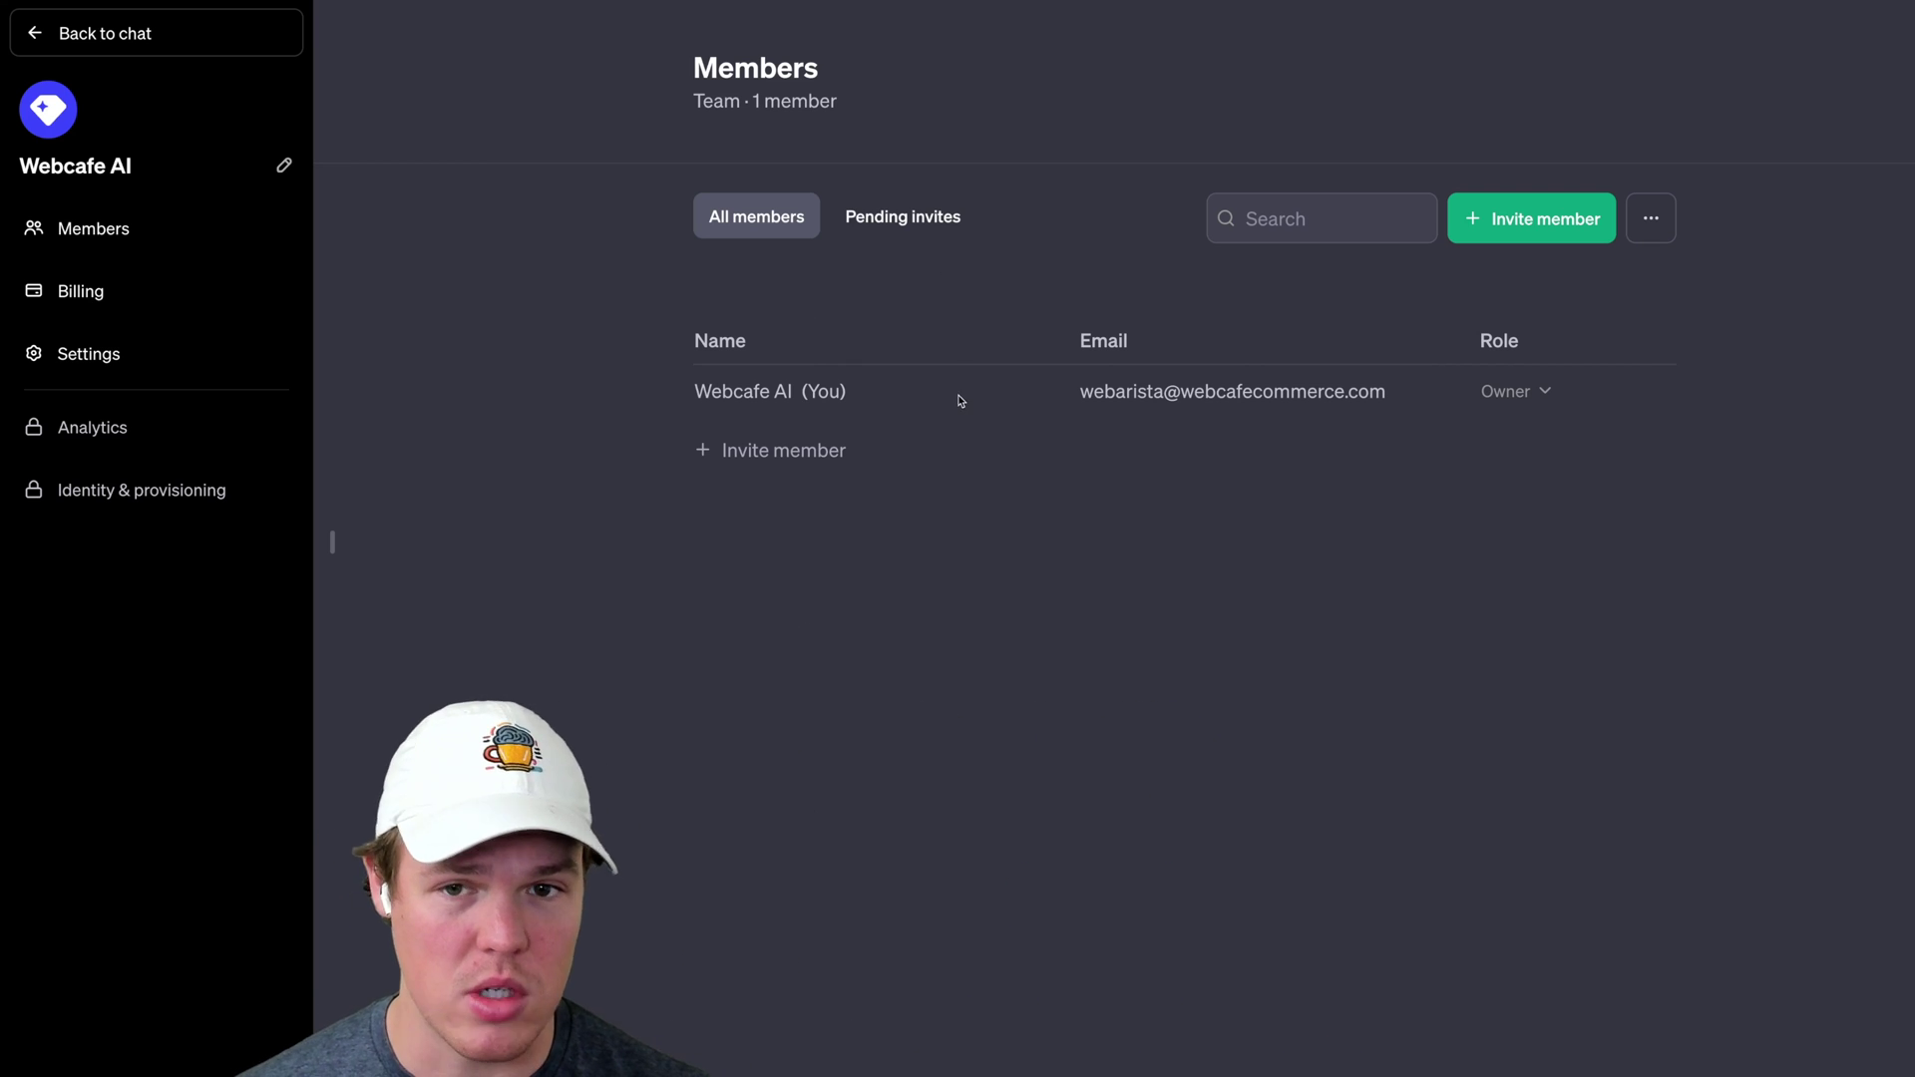
Check the Pending invites and All members lists, showing only the owner
click(1655, 220)
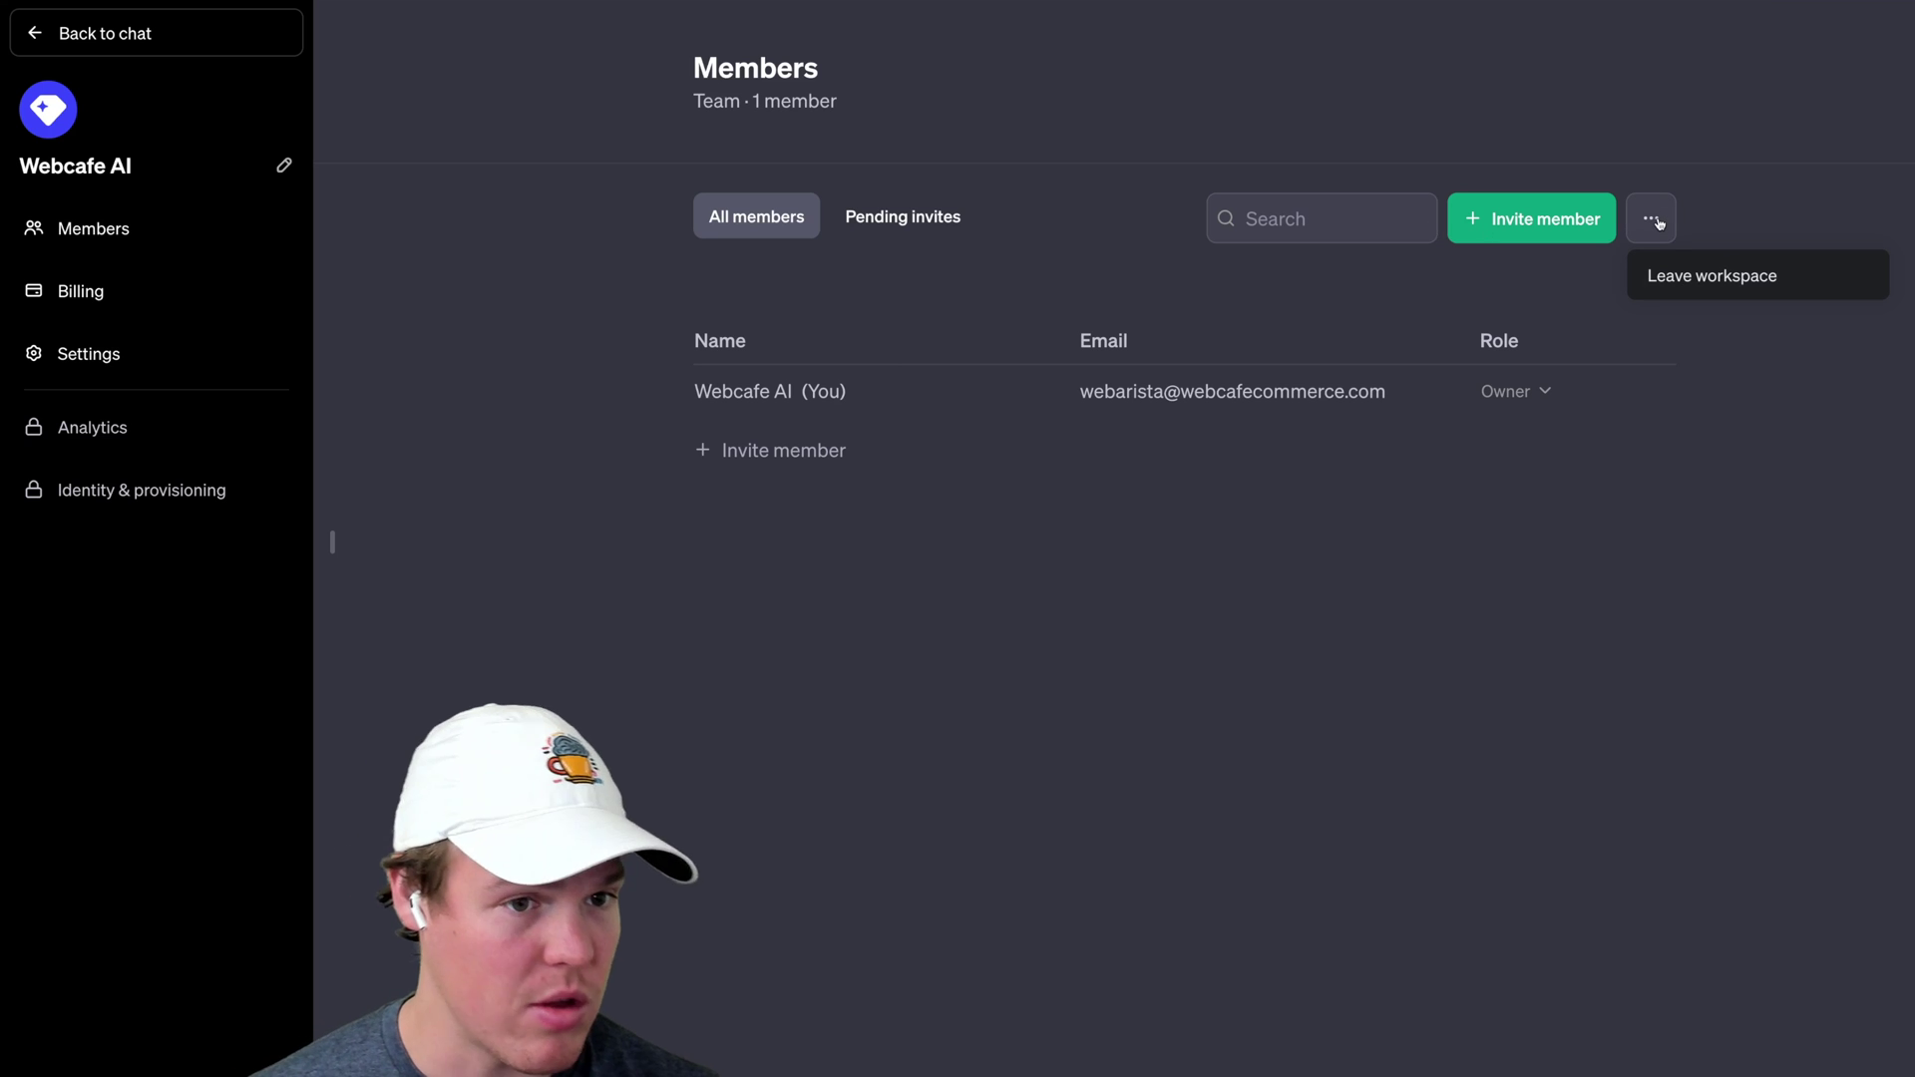
click(913, 217)
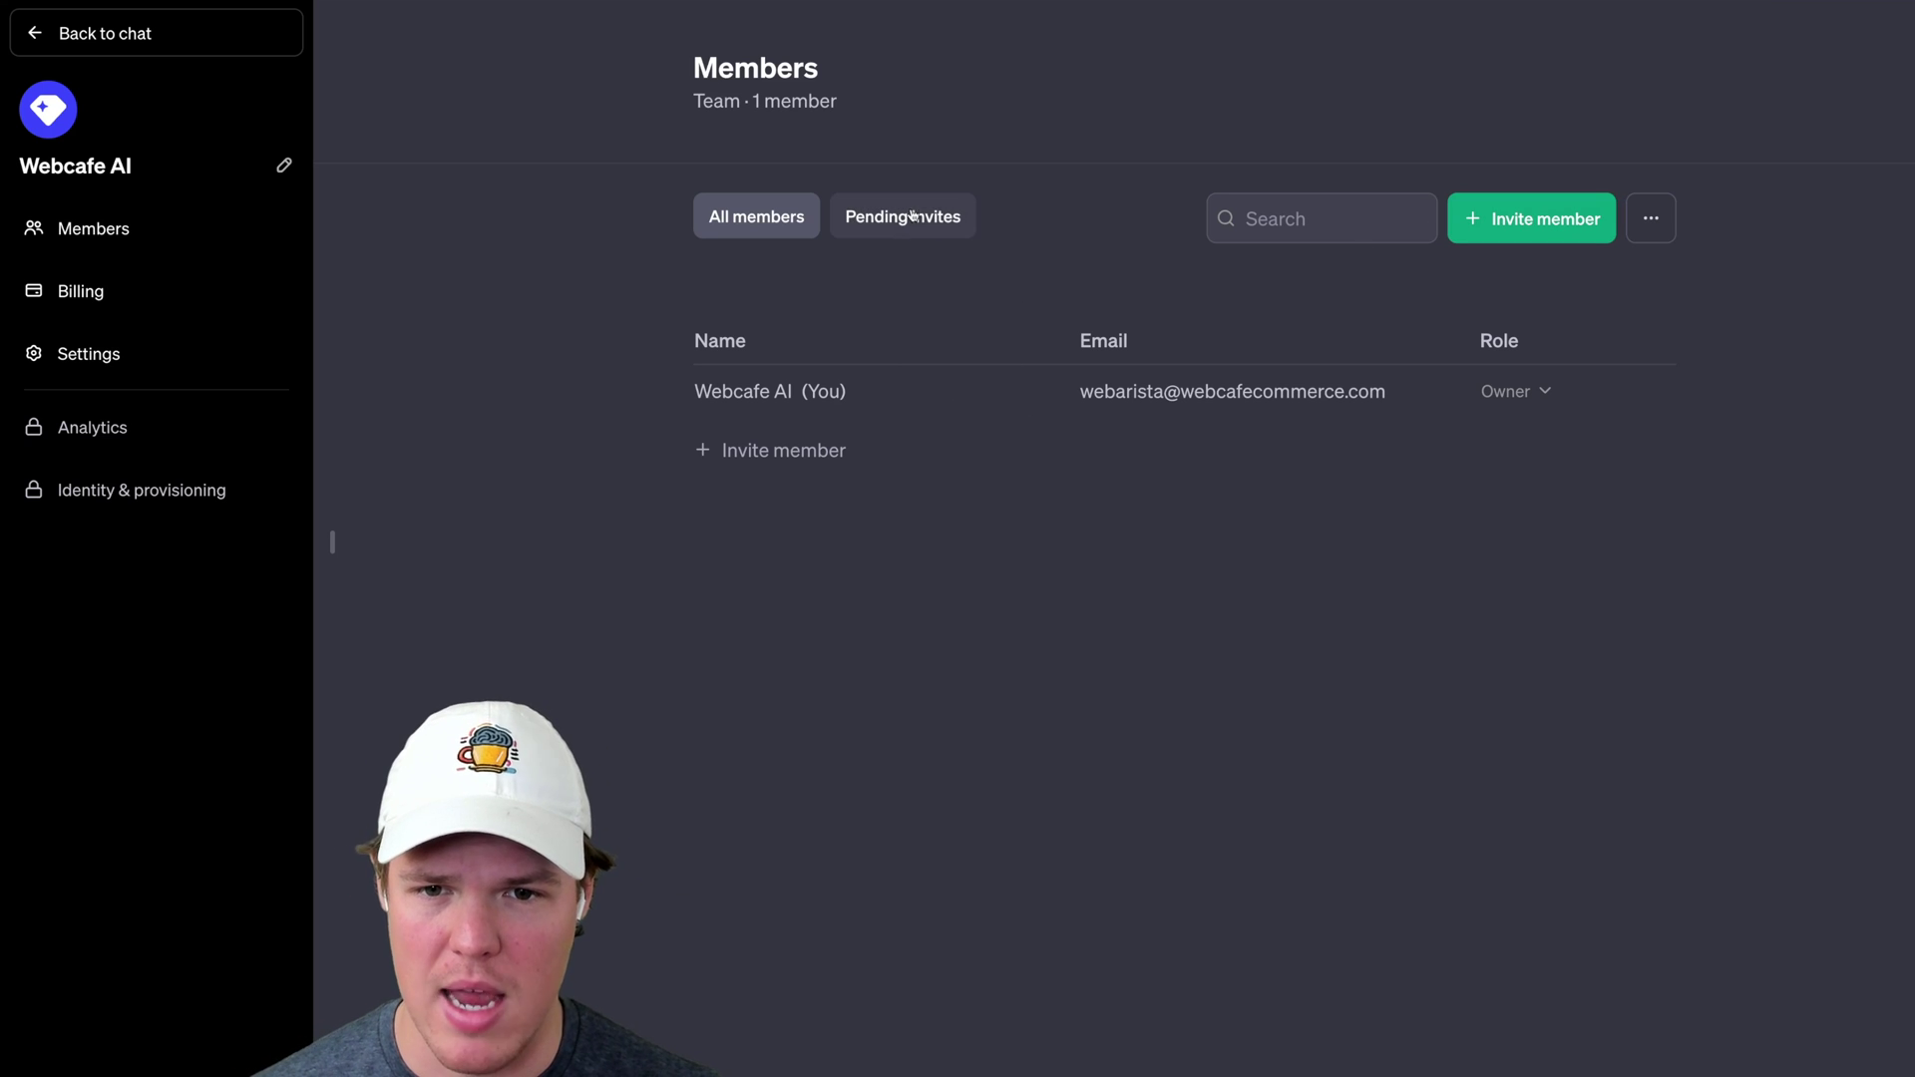
click(913, 217)
click(793, 237)
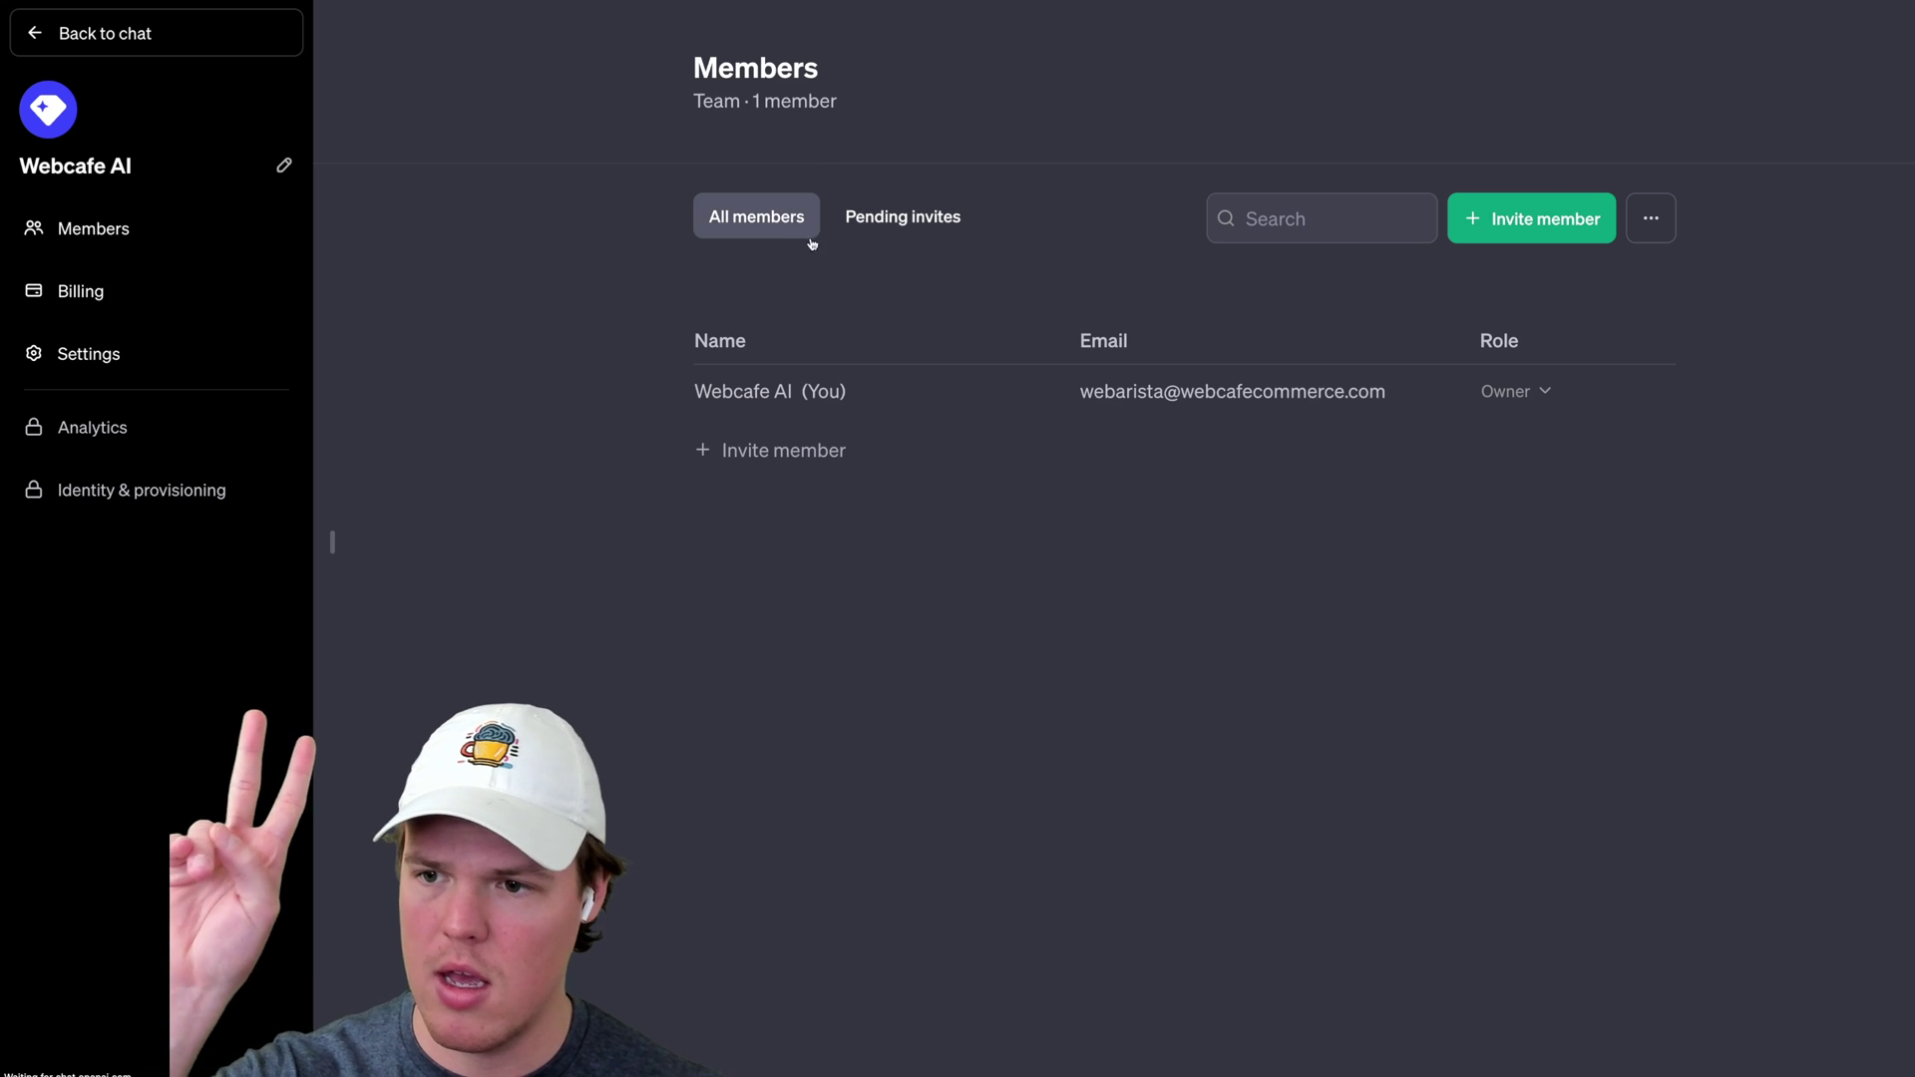
In workspace Settings, set third-party GPT access to blocked for members
click(195, 356)
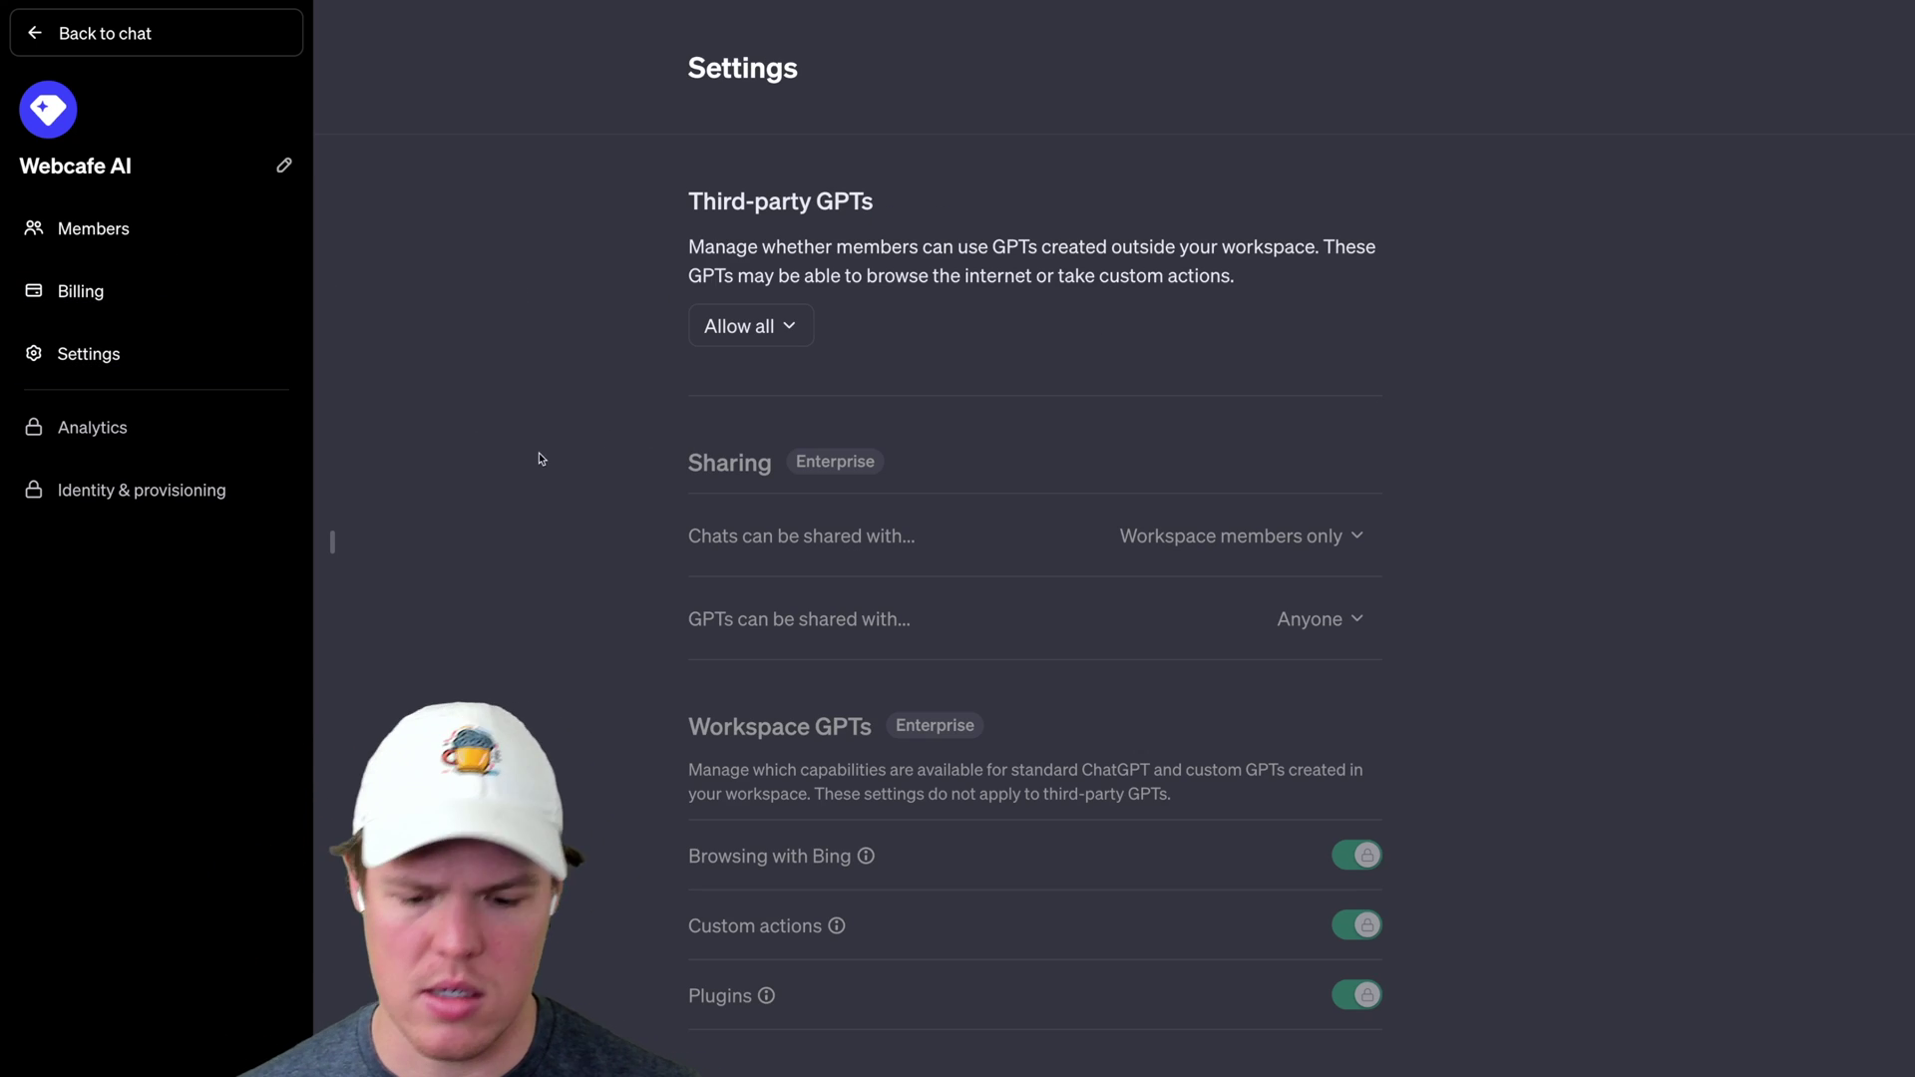
scroll(551, 454, down, 1)
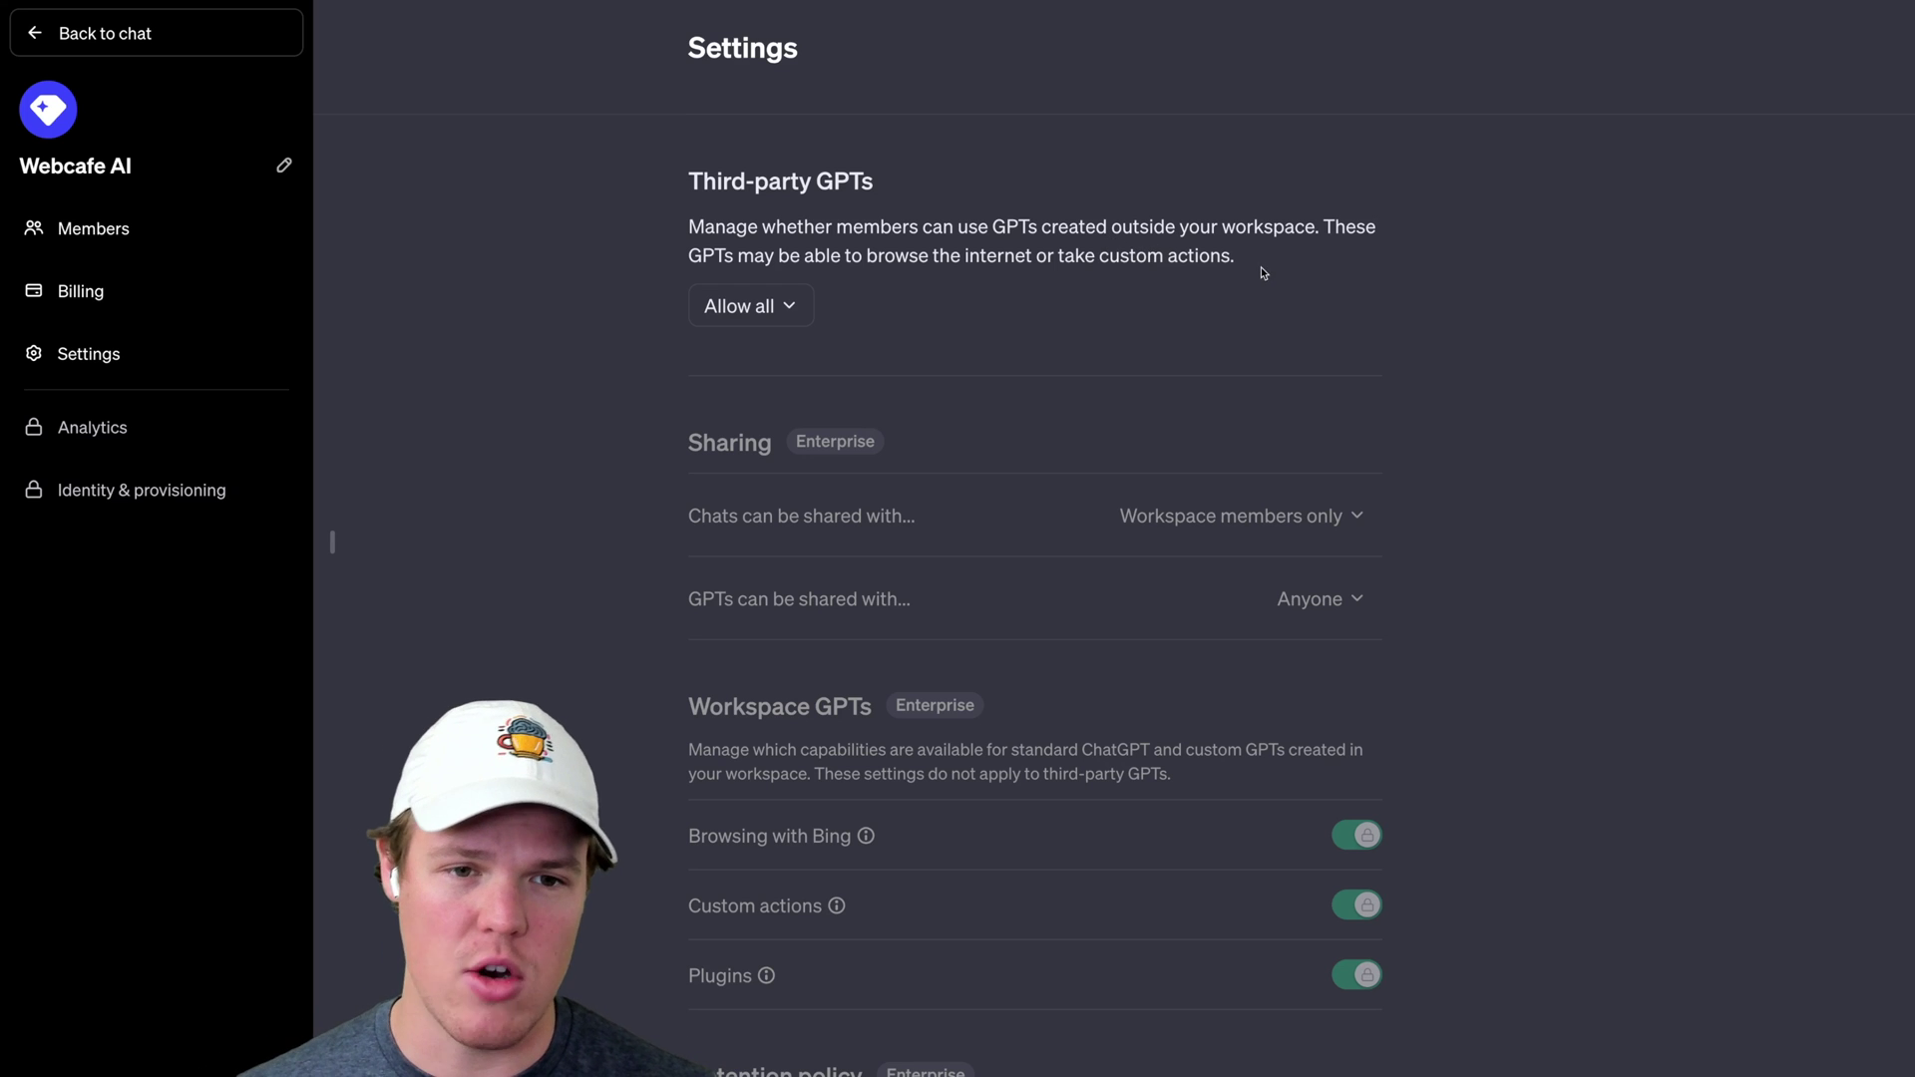
click(806, 305)
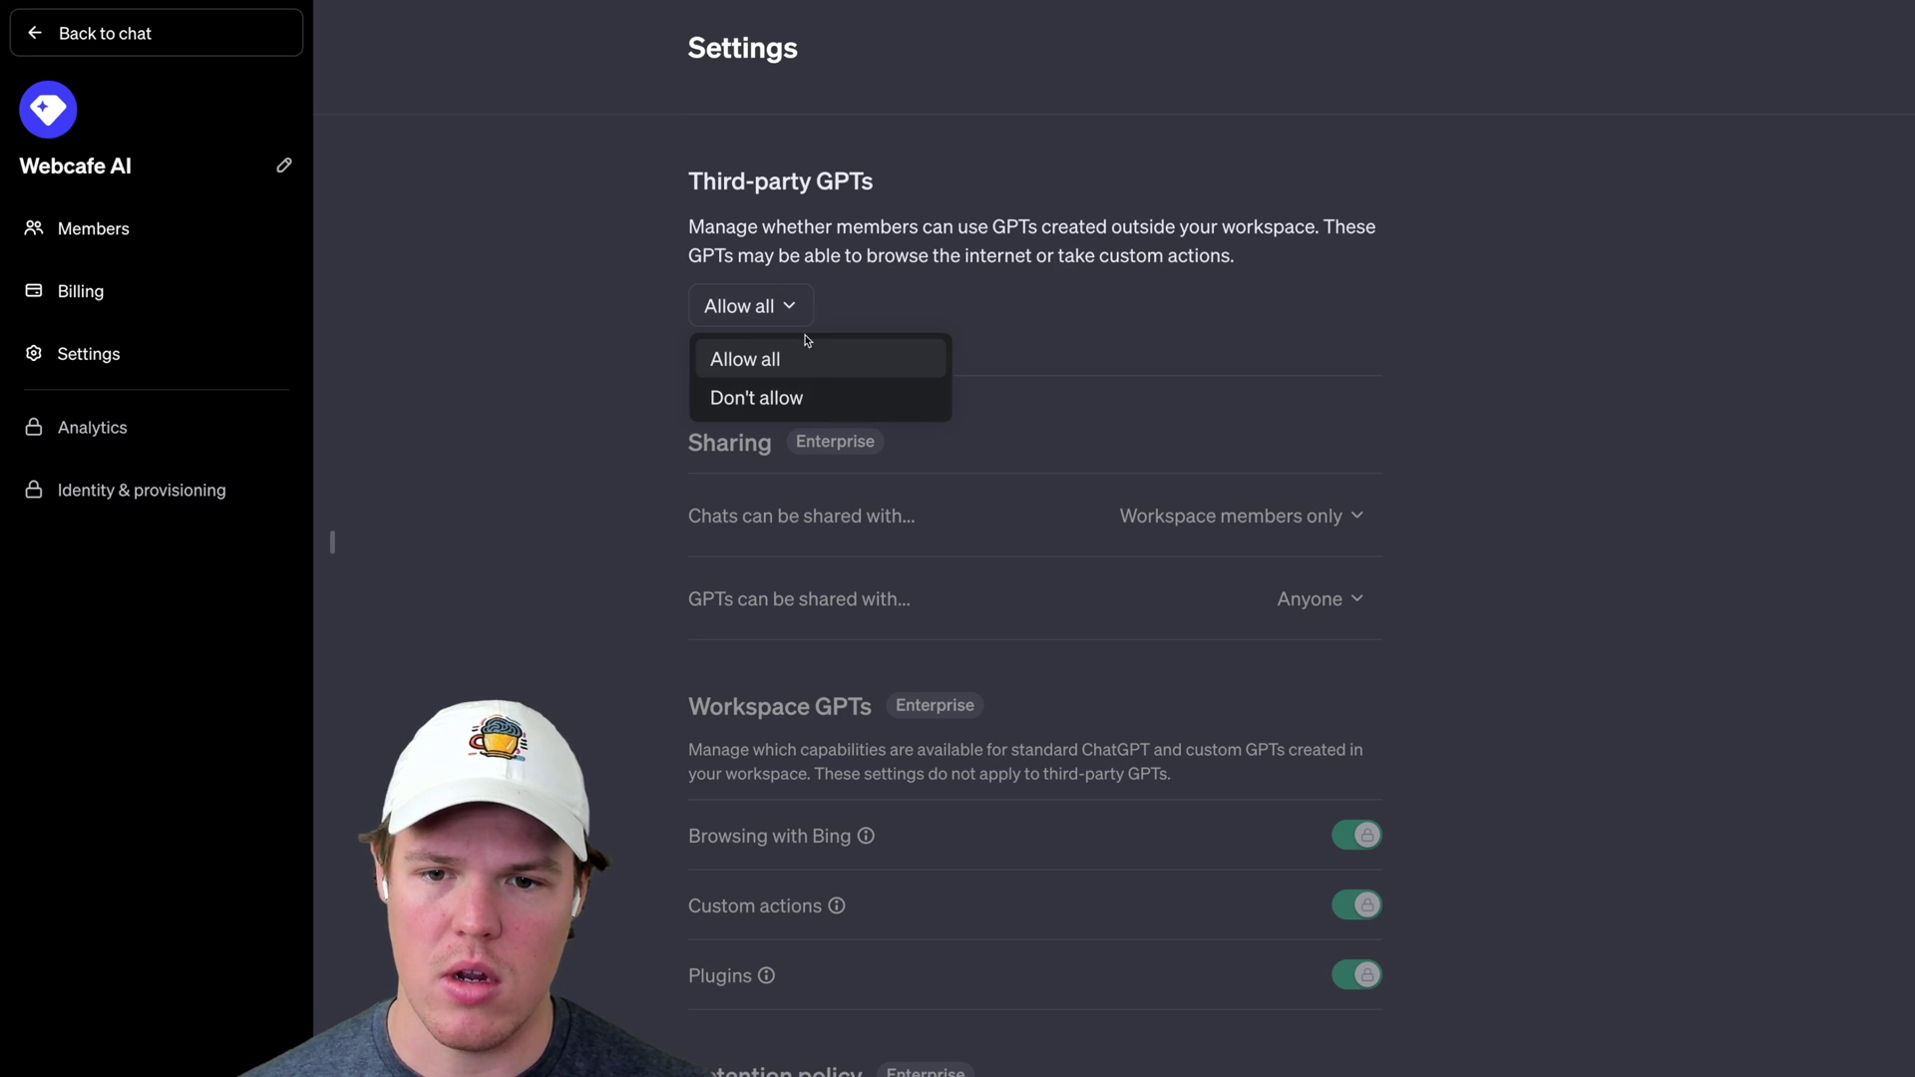
click(815, 404)
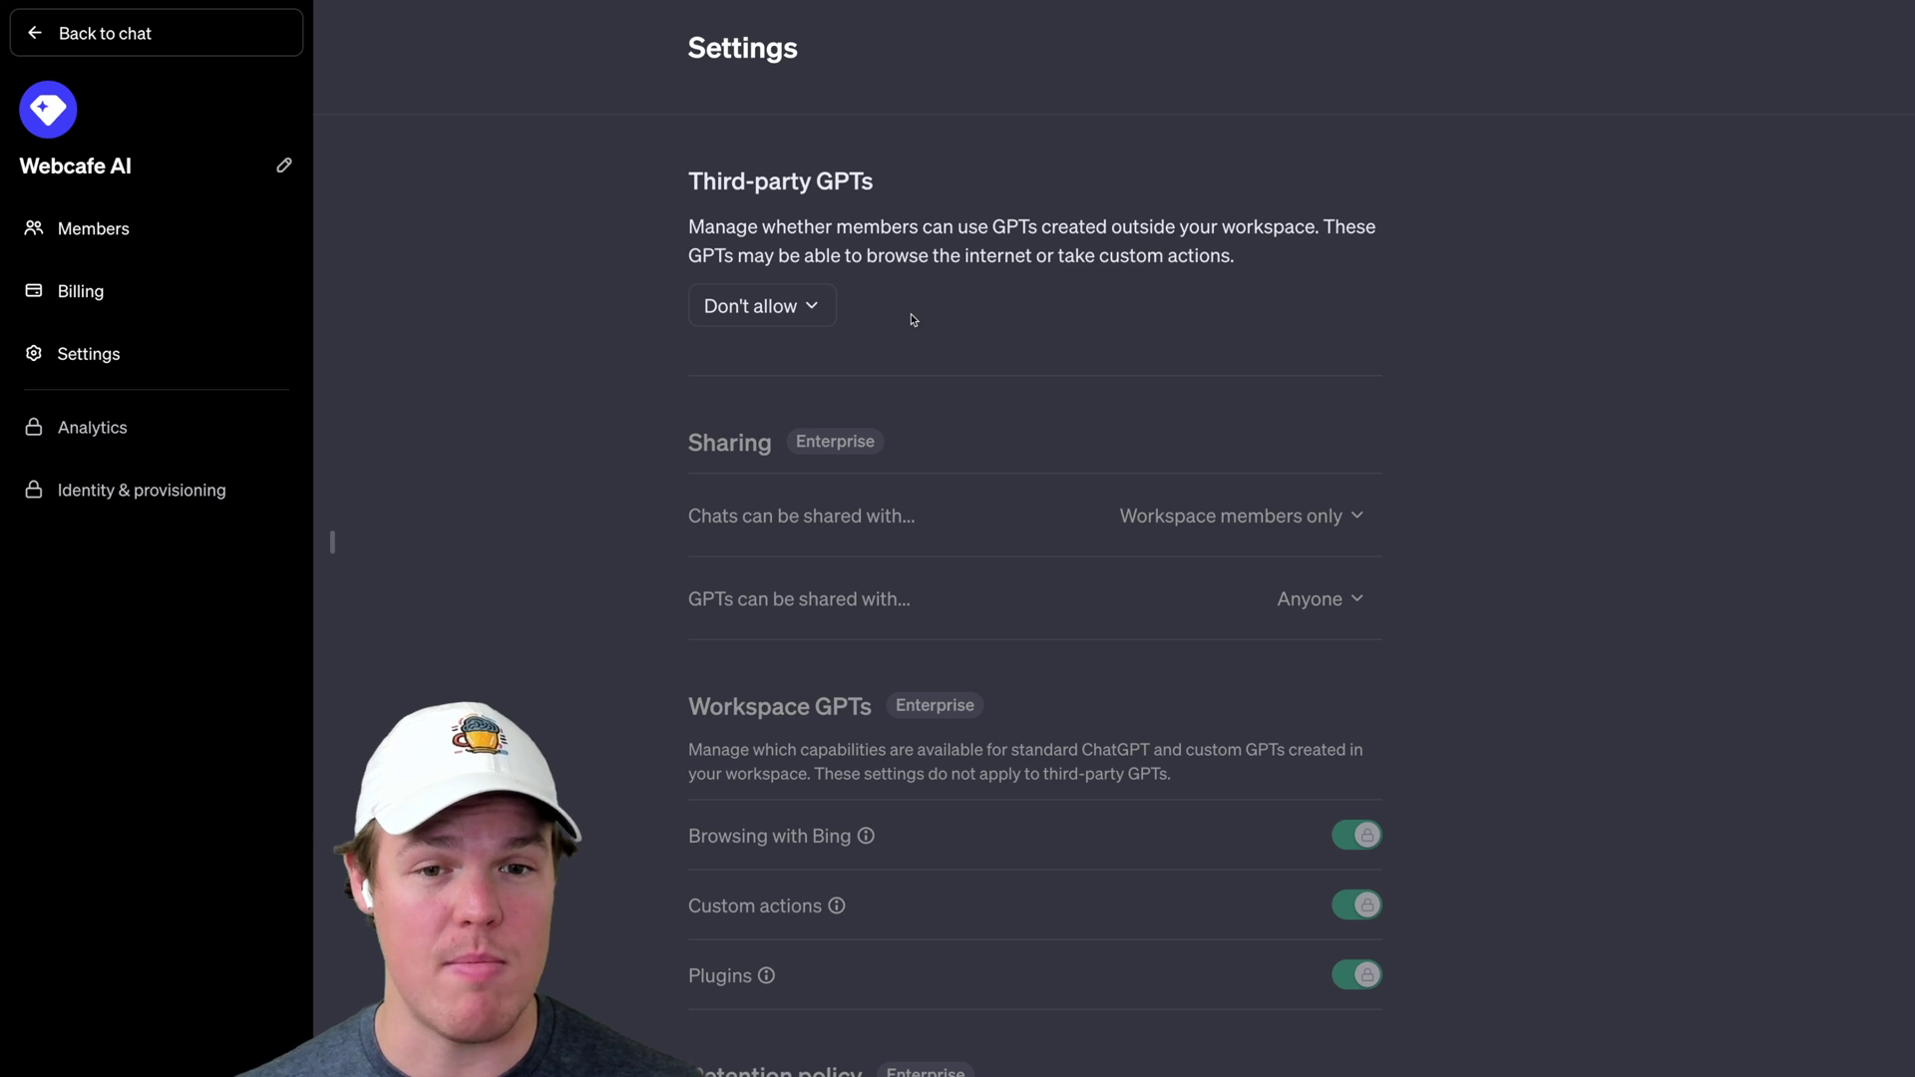
Review the Workspace GPTs settings further down, then go back to chat
scroll(919, 316, down, 2)
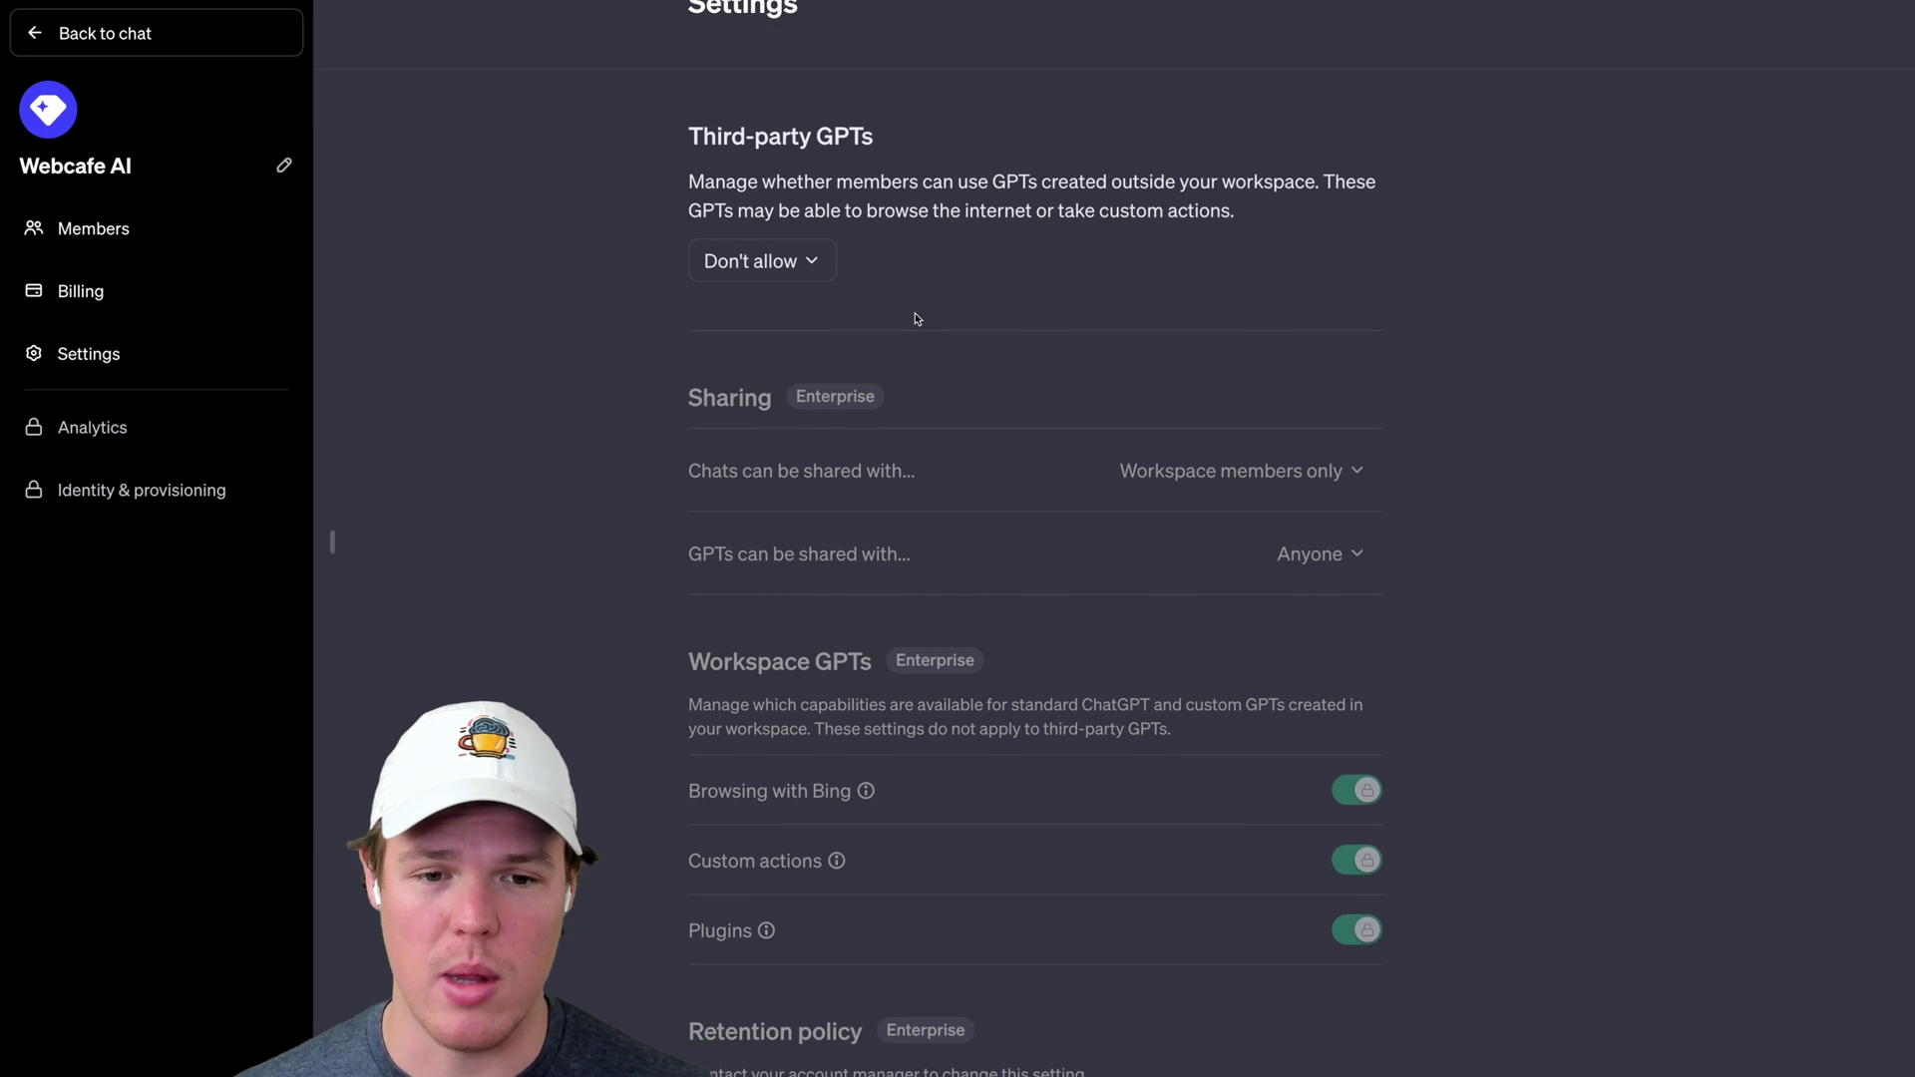
mouse_move(866, 262)
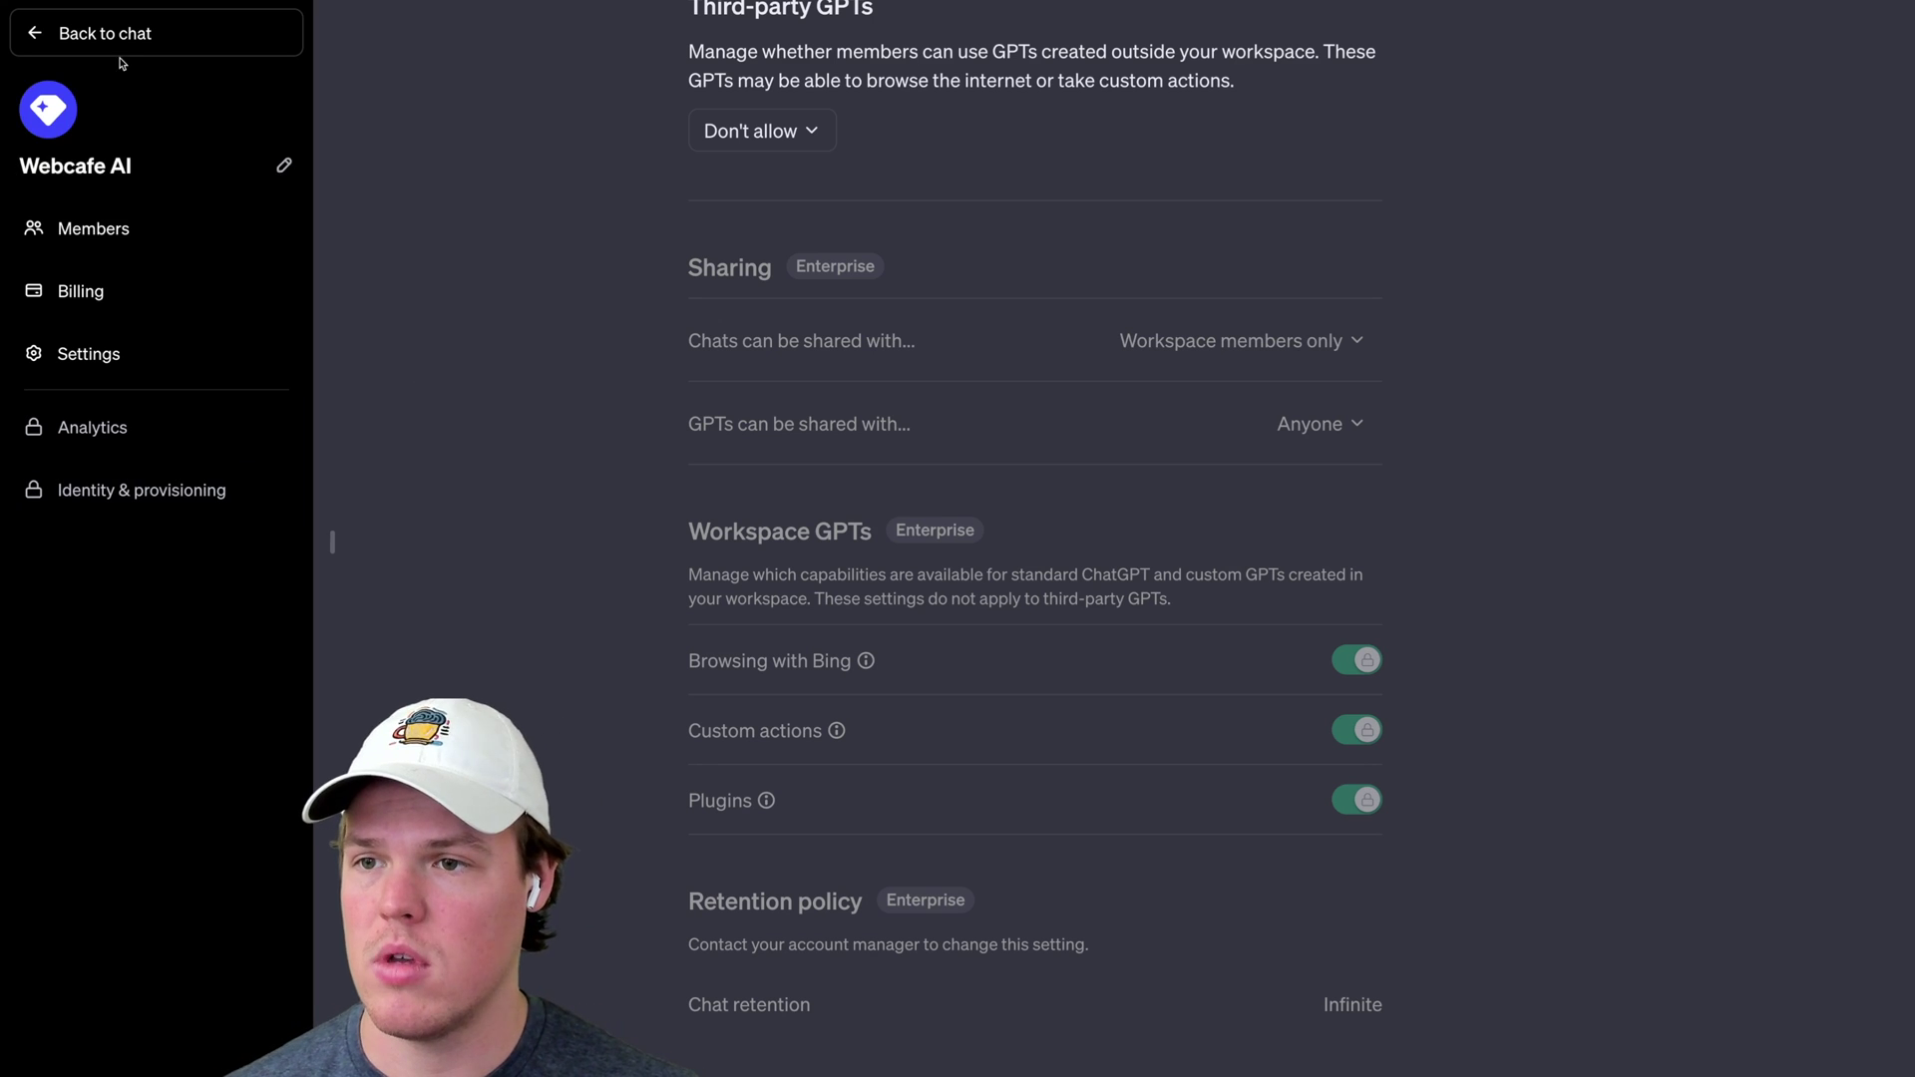
click(389, 33)
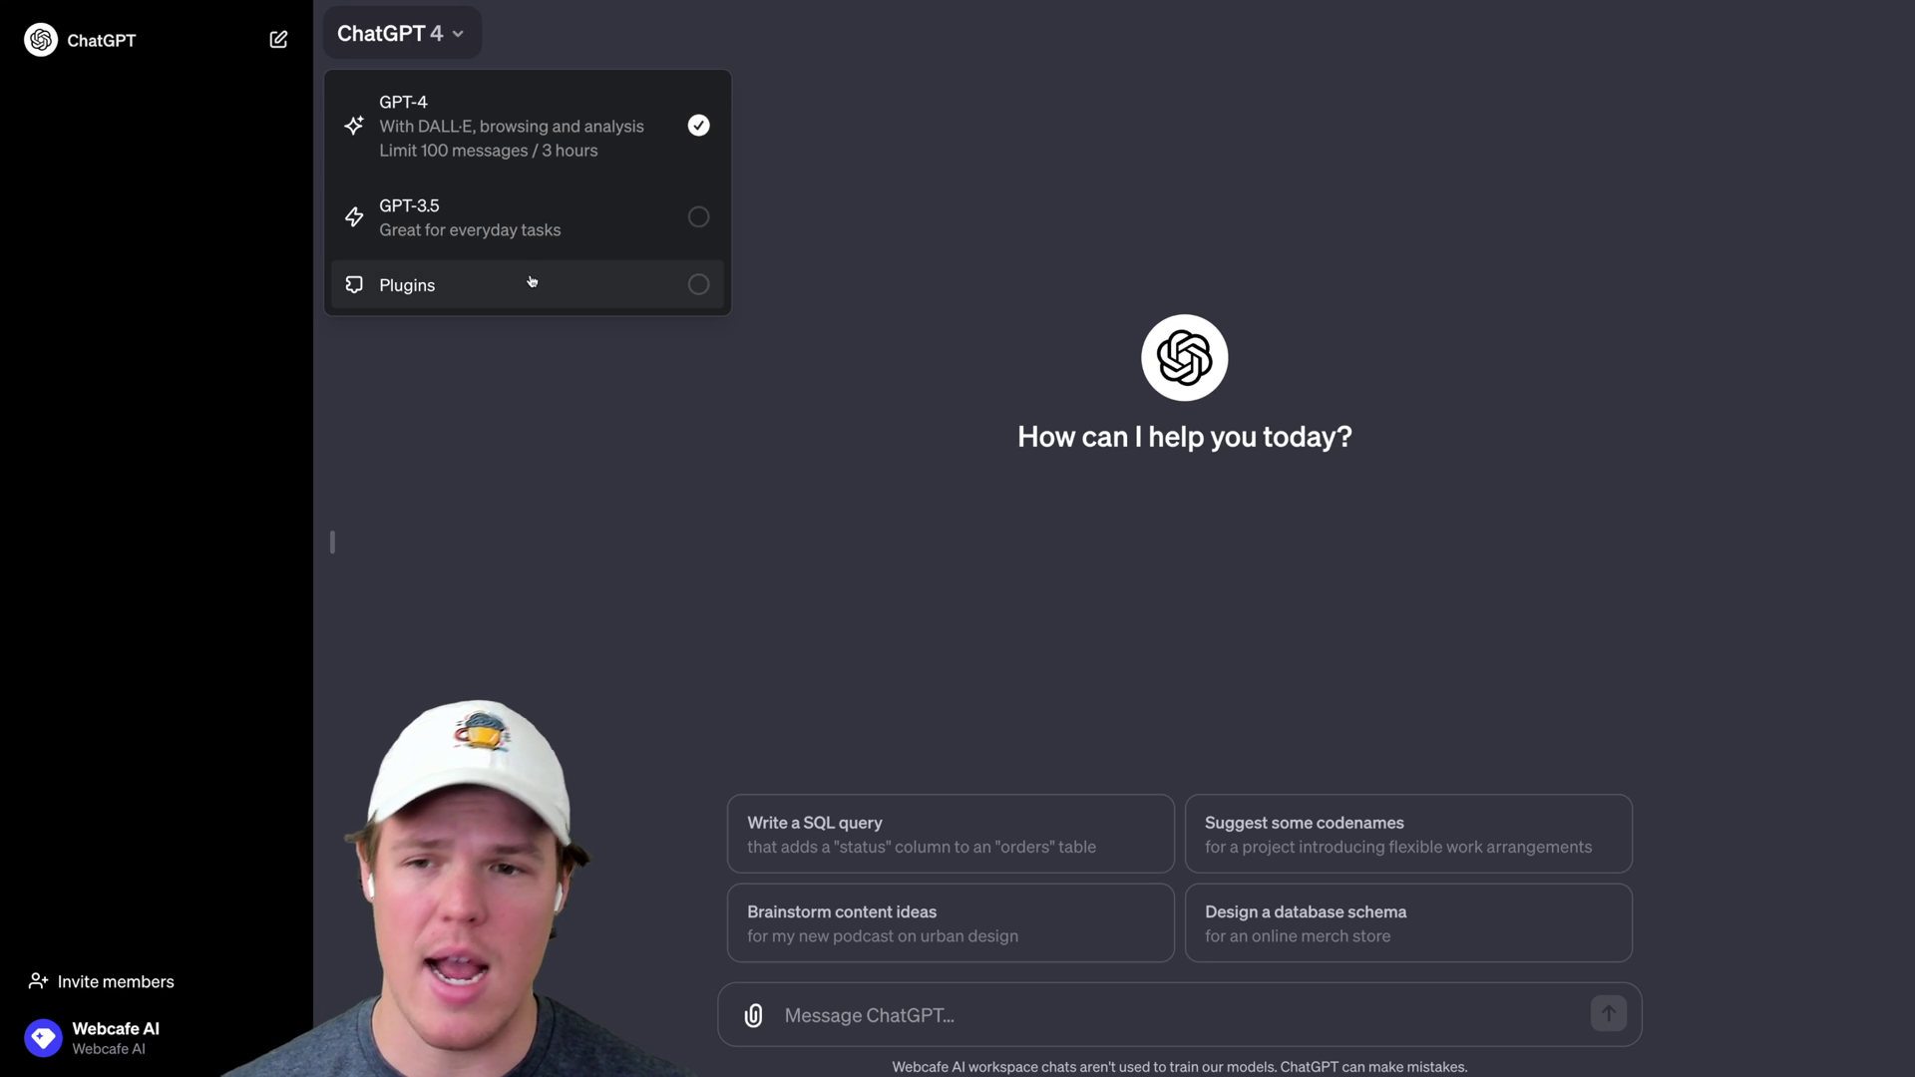
Keep GPT-4 as the model and send 'Hello' in a new chat
click(277, 45)
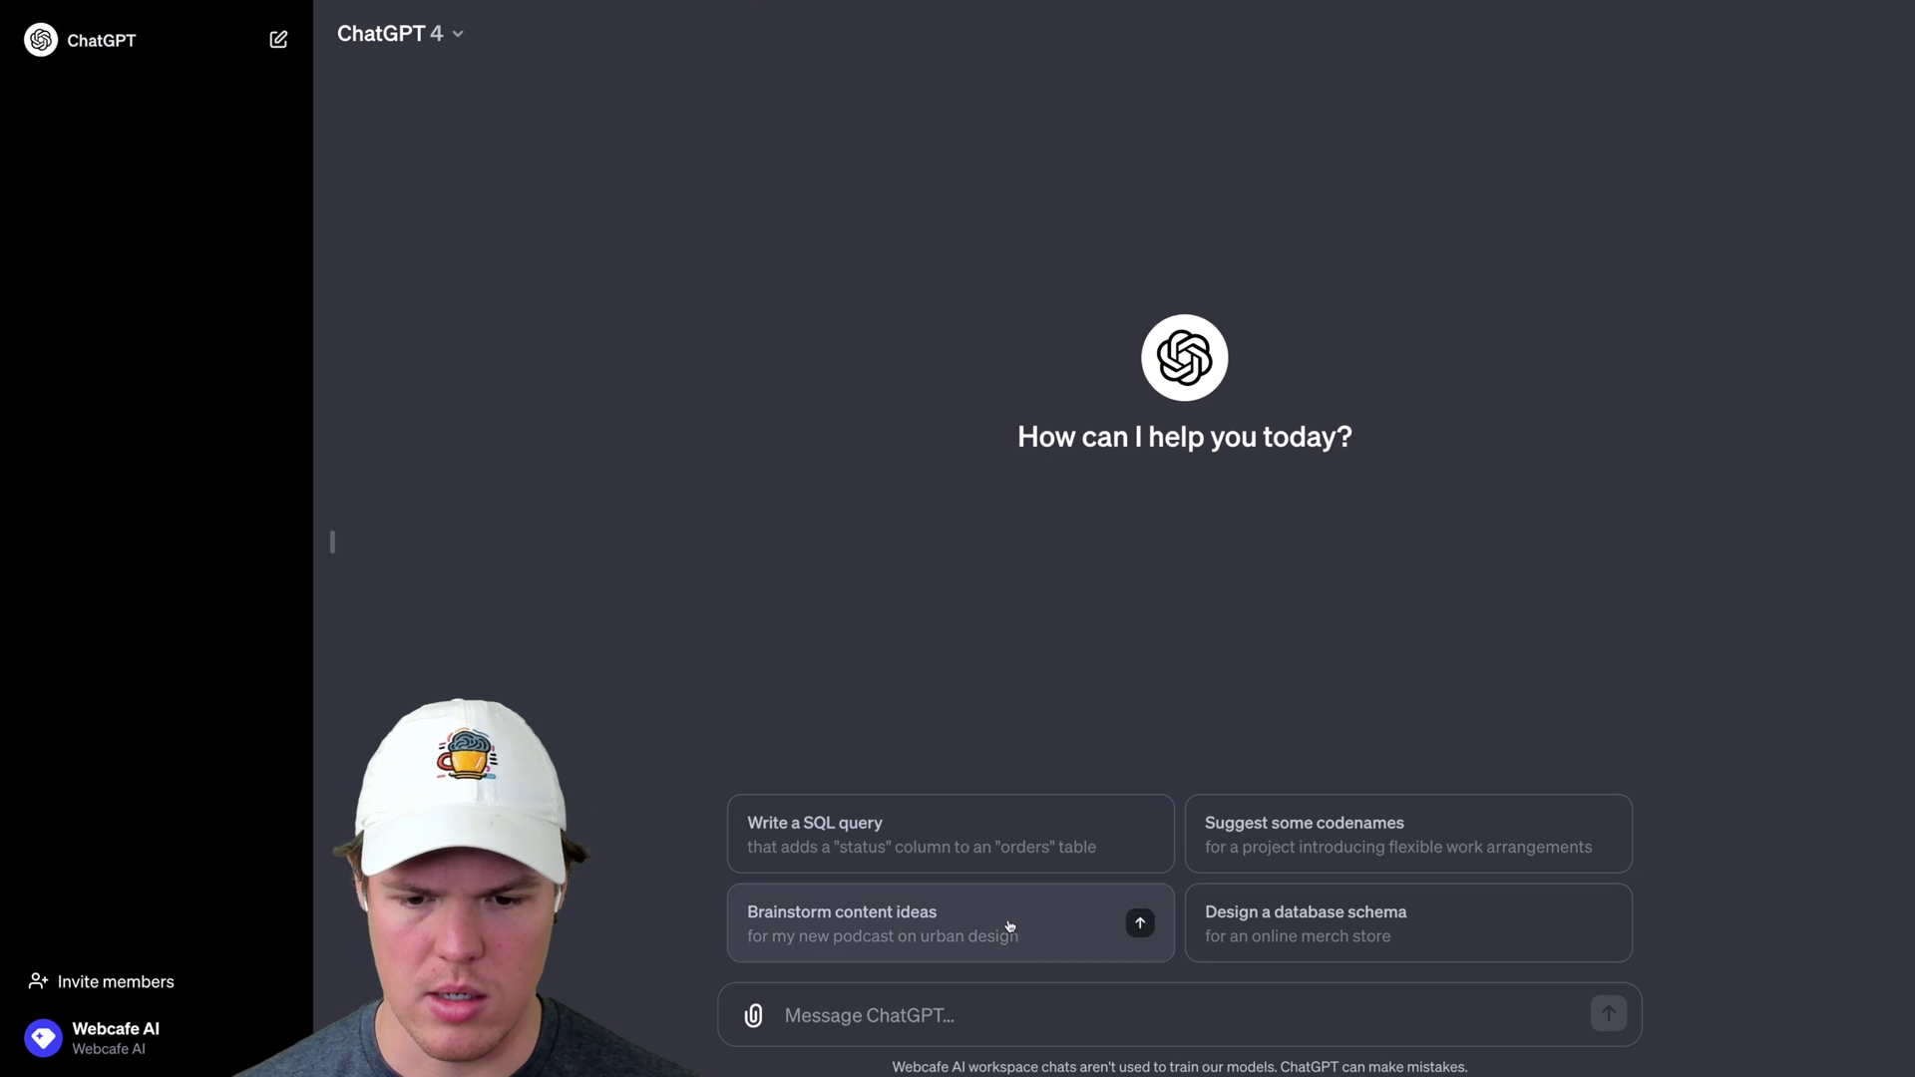
text(Hell)
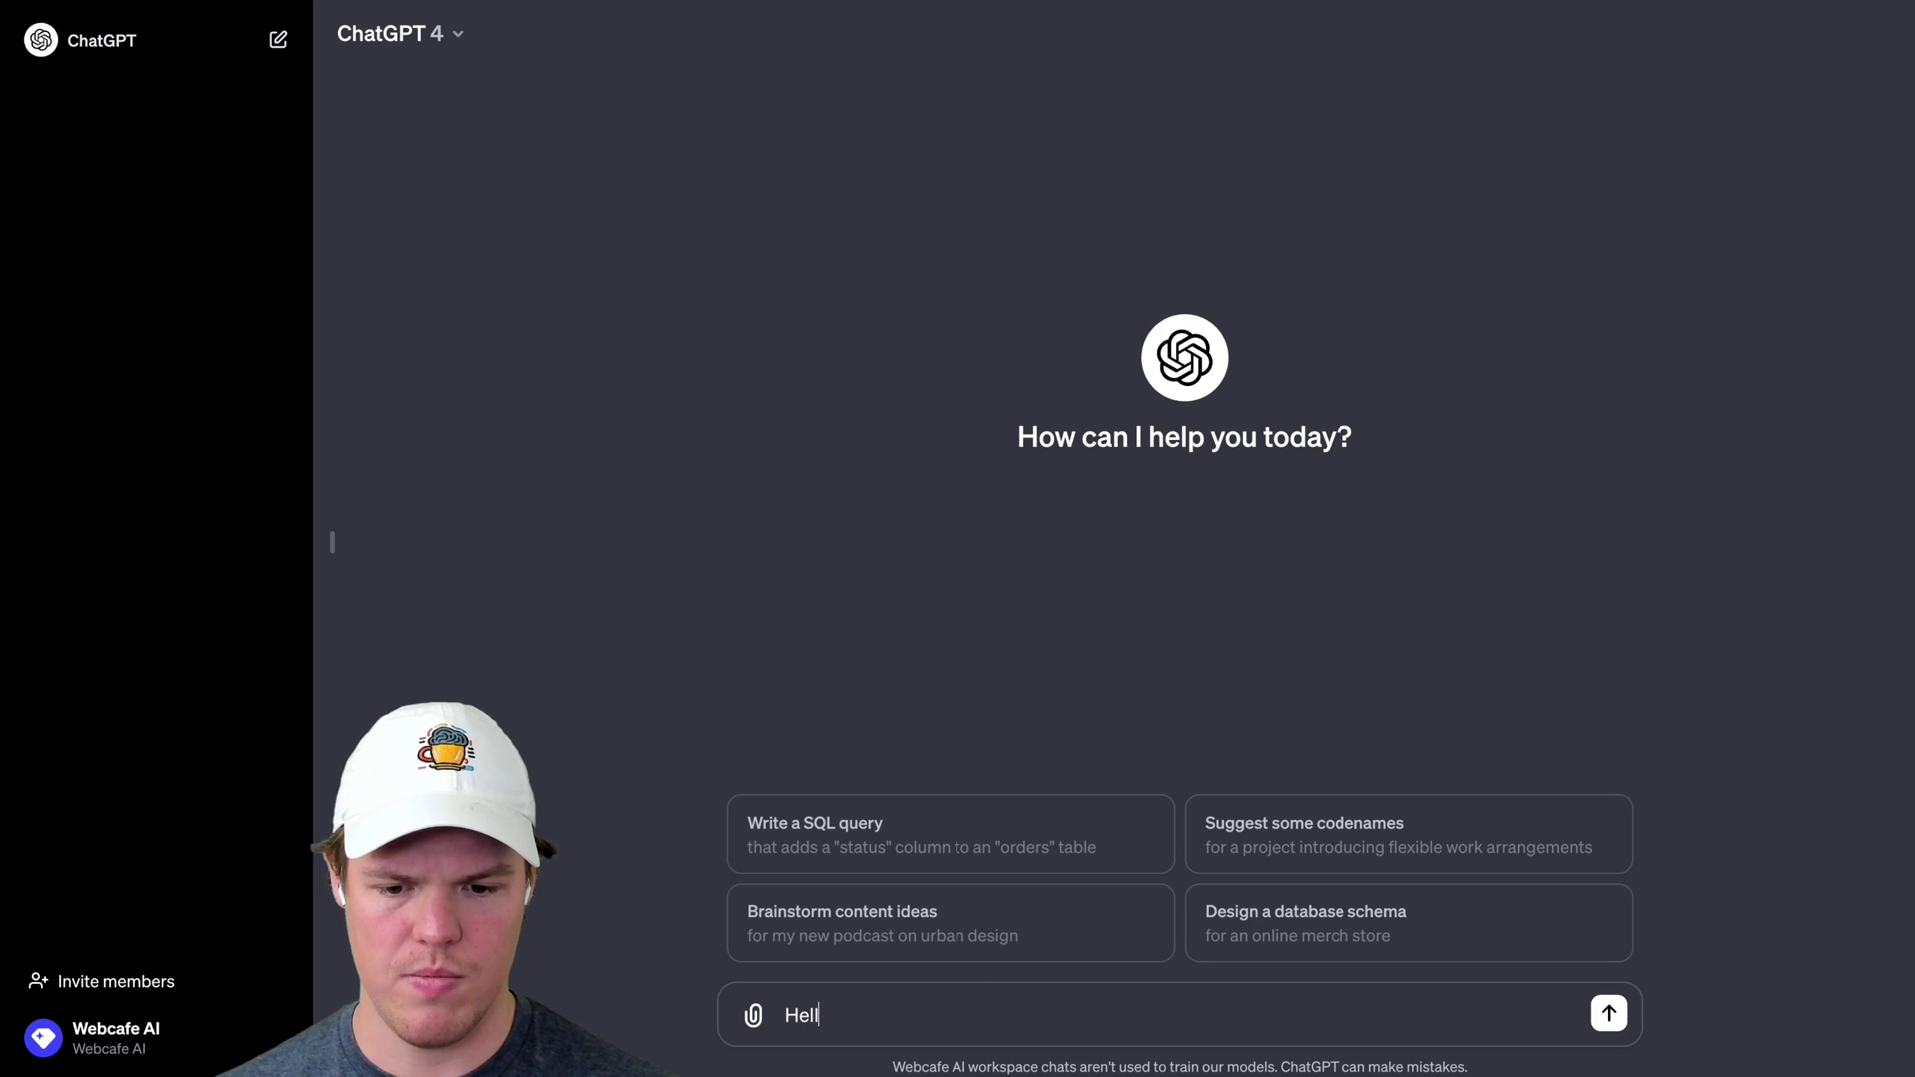
text(o)
key(Return)
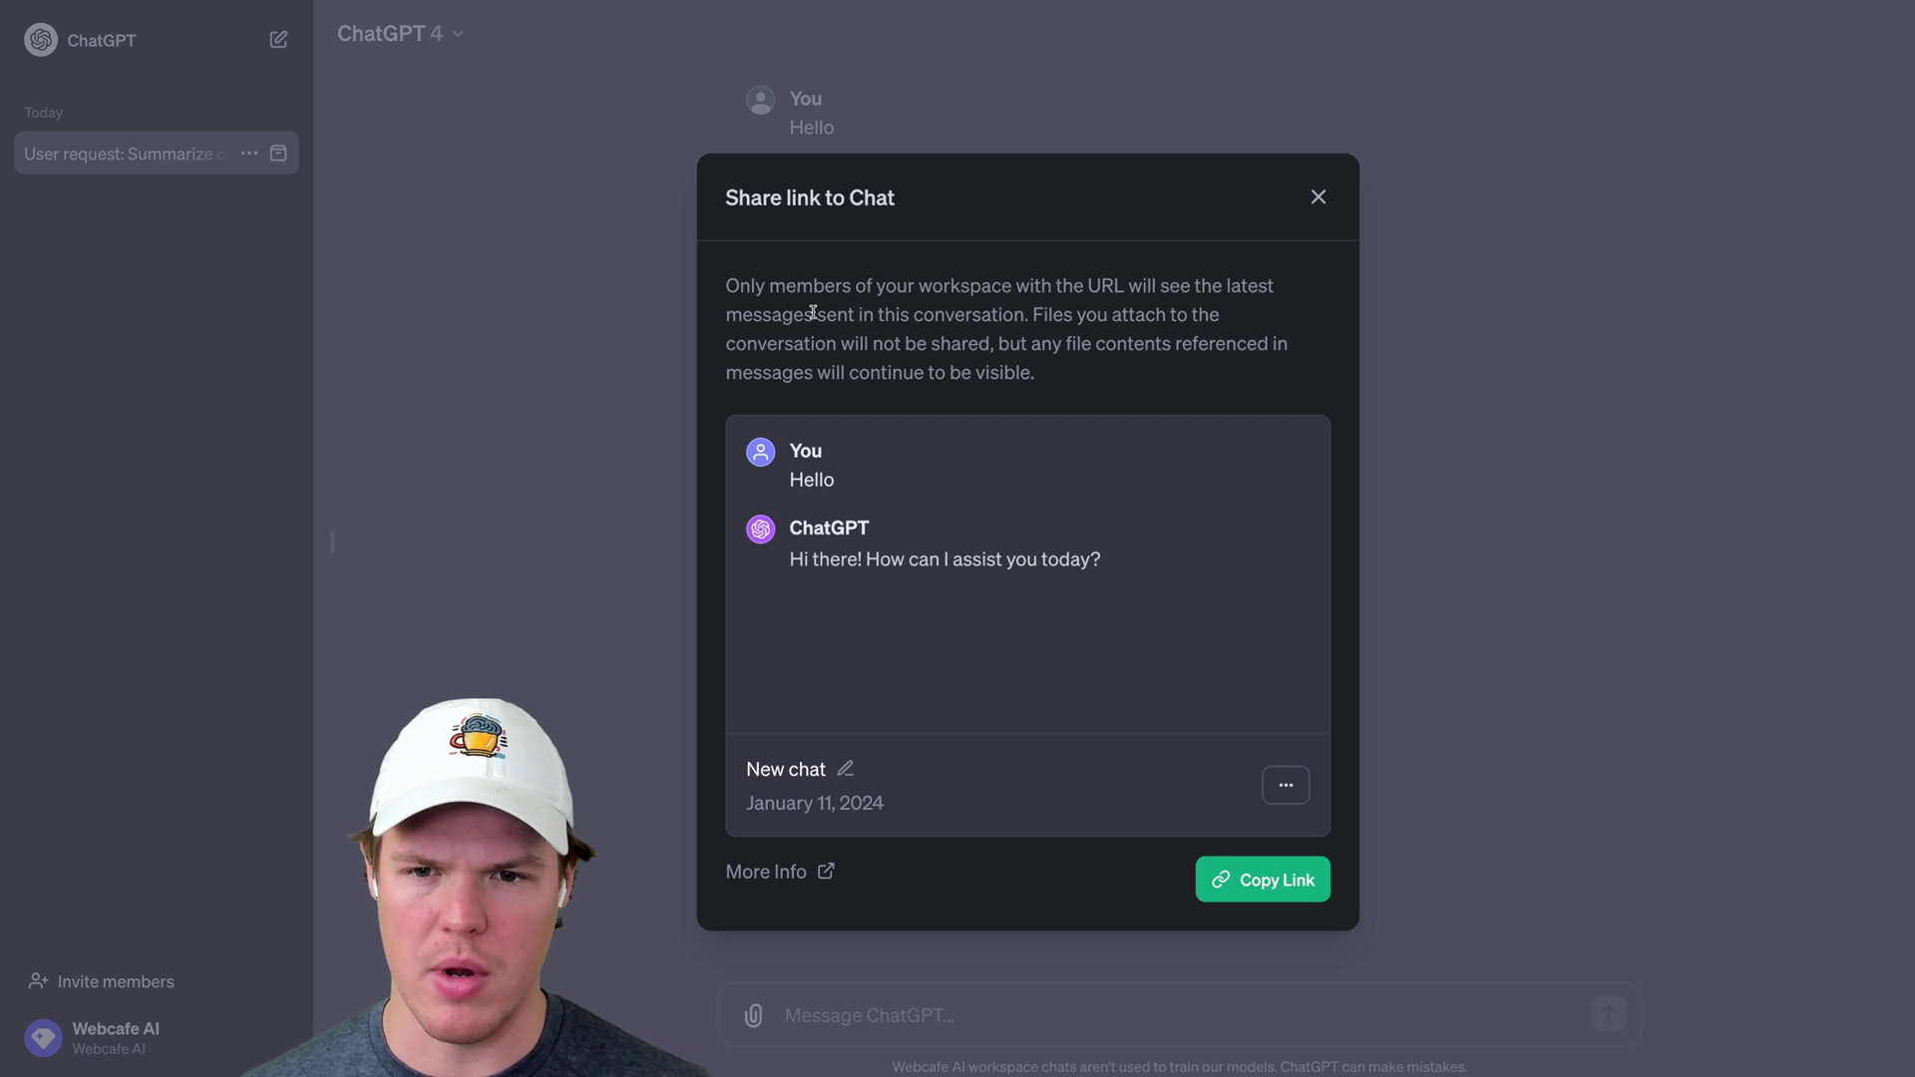
Highlight the share link's workspace-only visibility explanation, then close the share preview
drag(813, 291, 1127, 320)
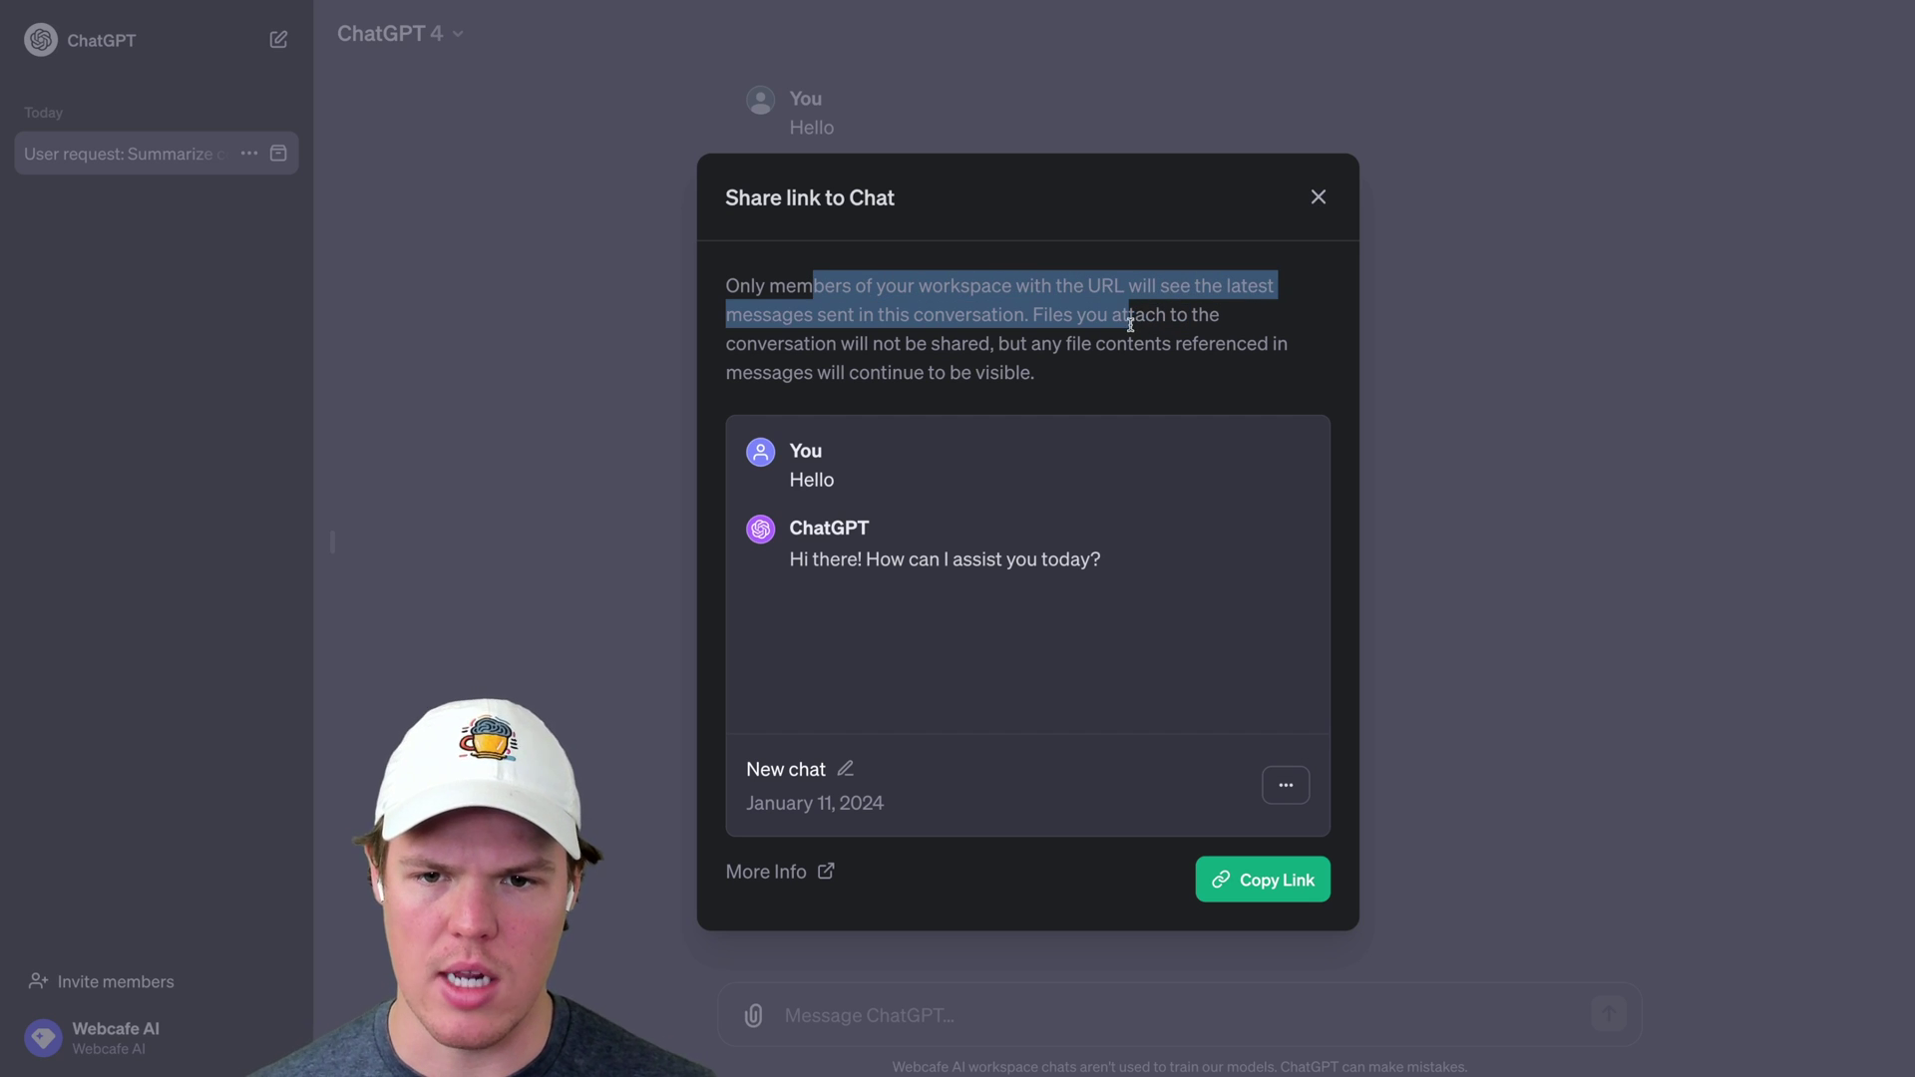
click(1147, 364)
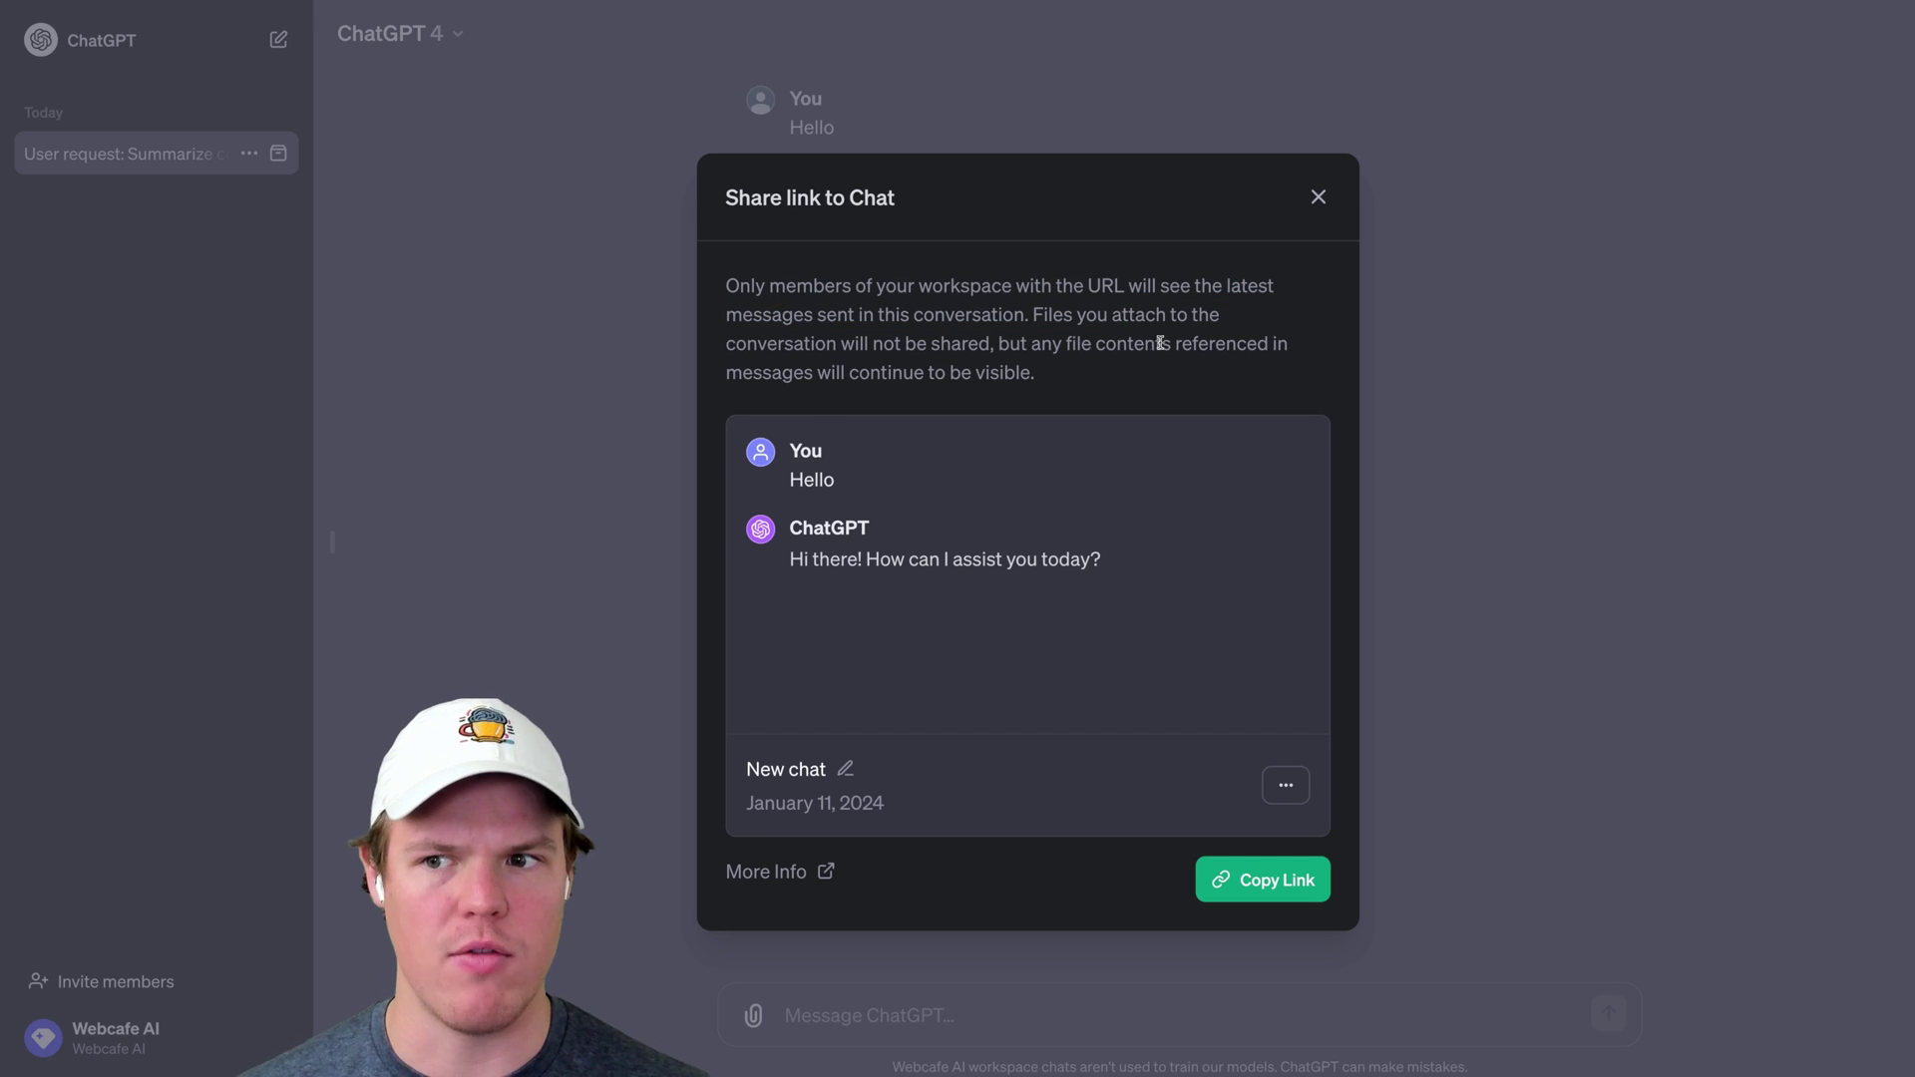
click(1319, 199)
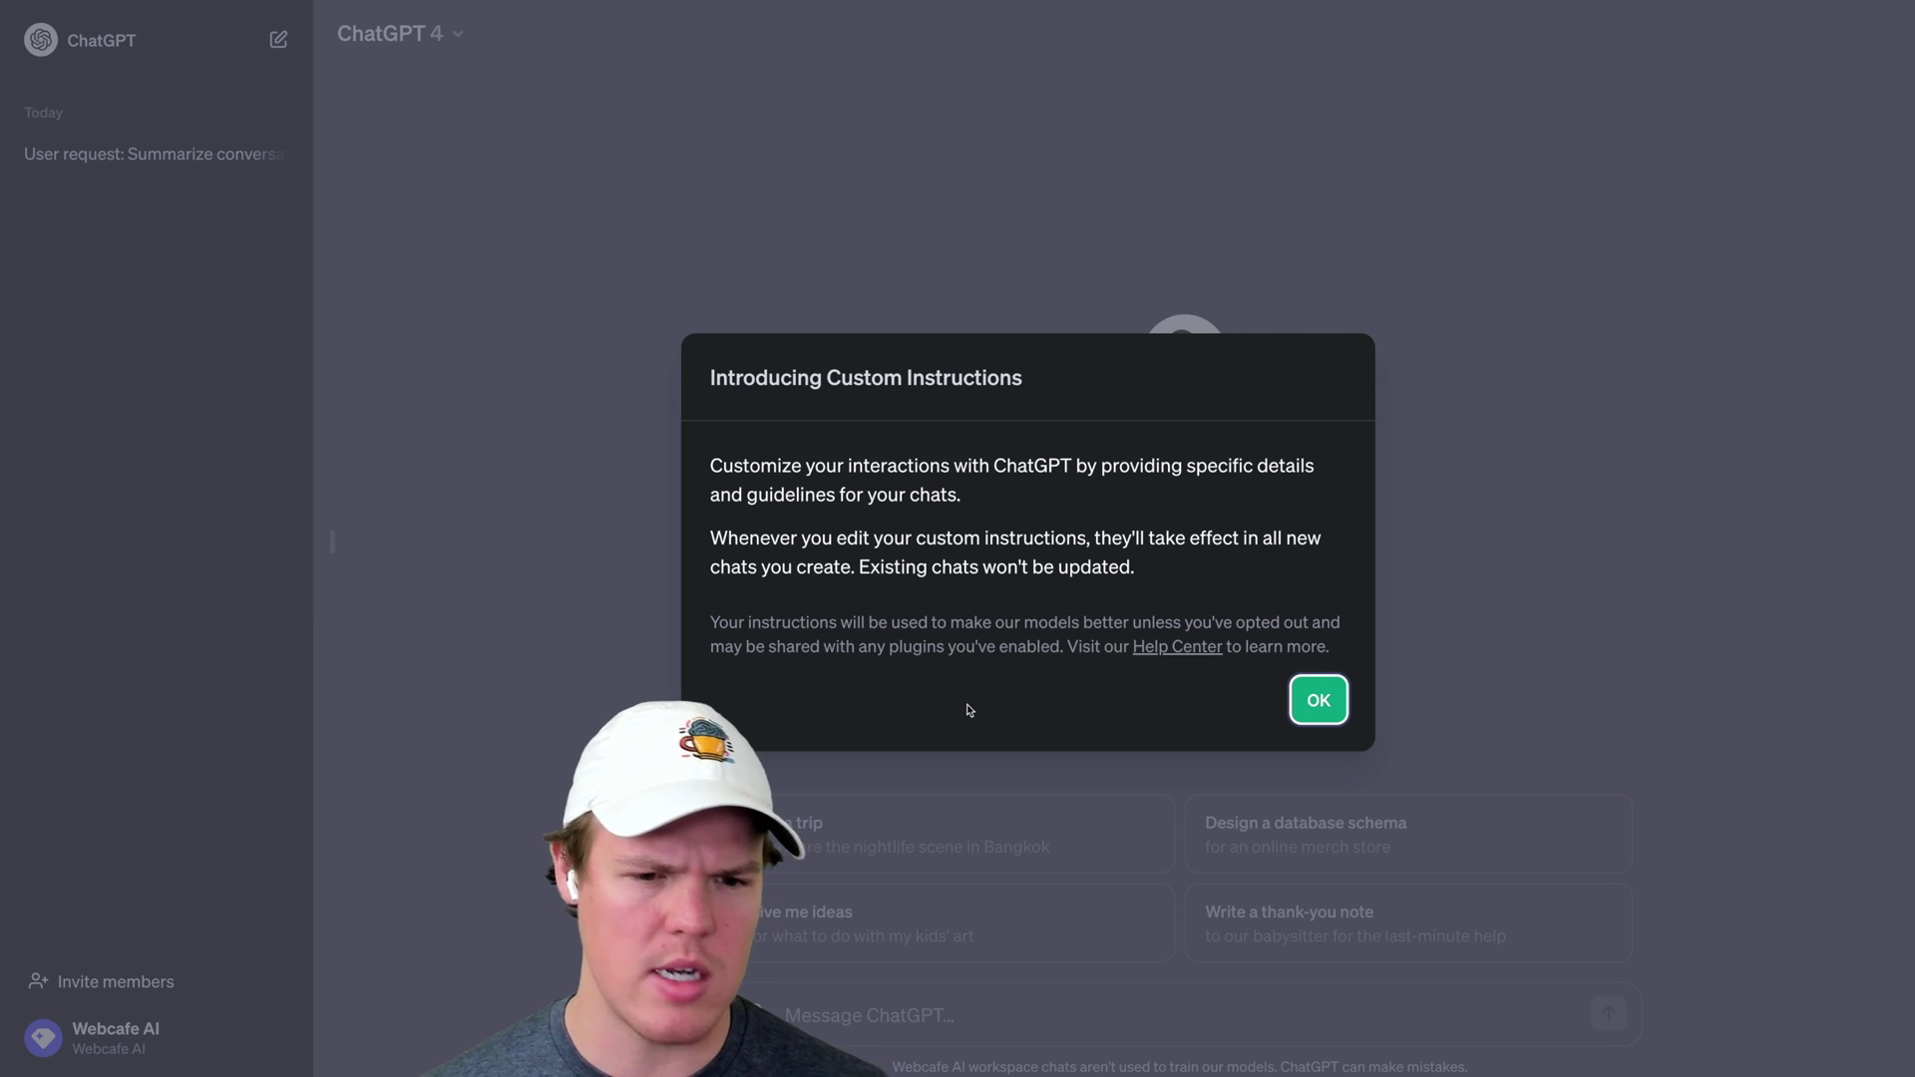
Dismiss the Custom Instructions notice, cancel without saving, and go to My GPTs
key(Return)
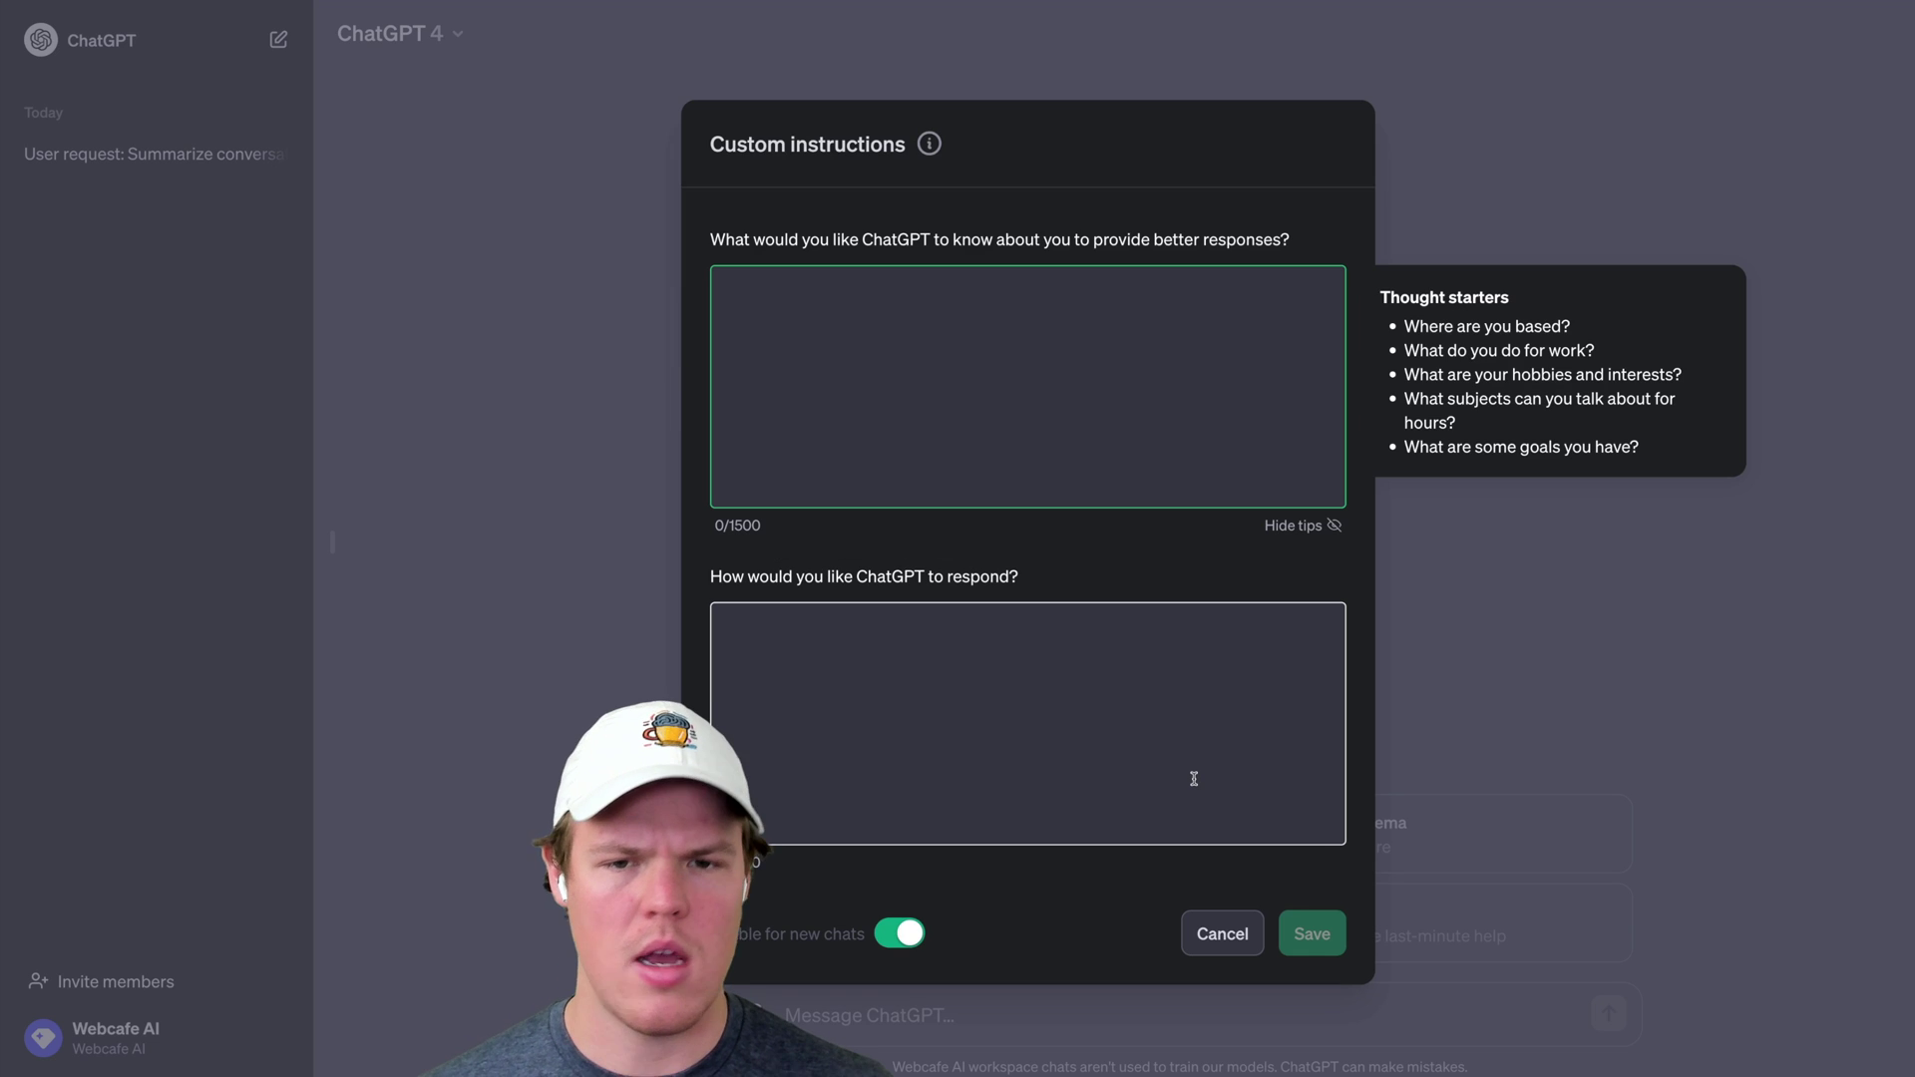
mouse_move(933, 153)
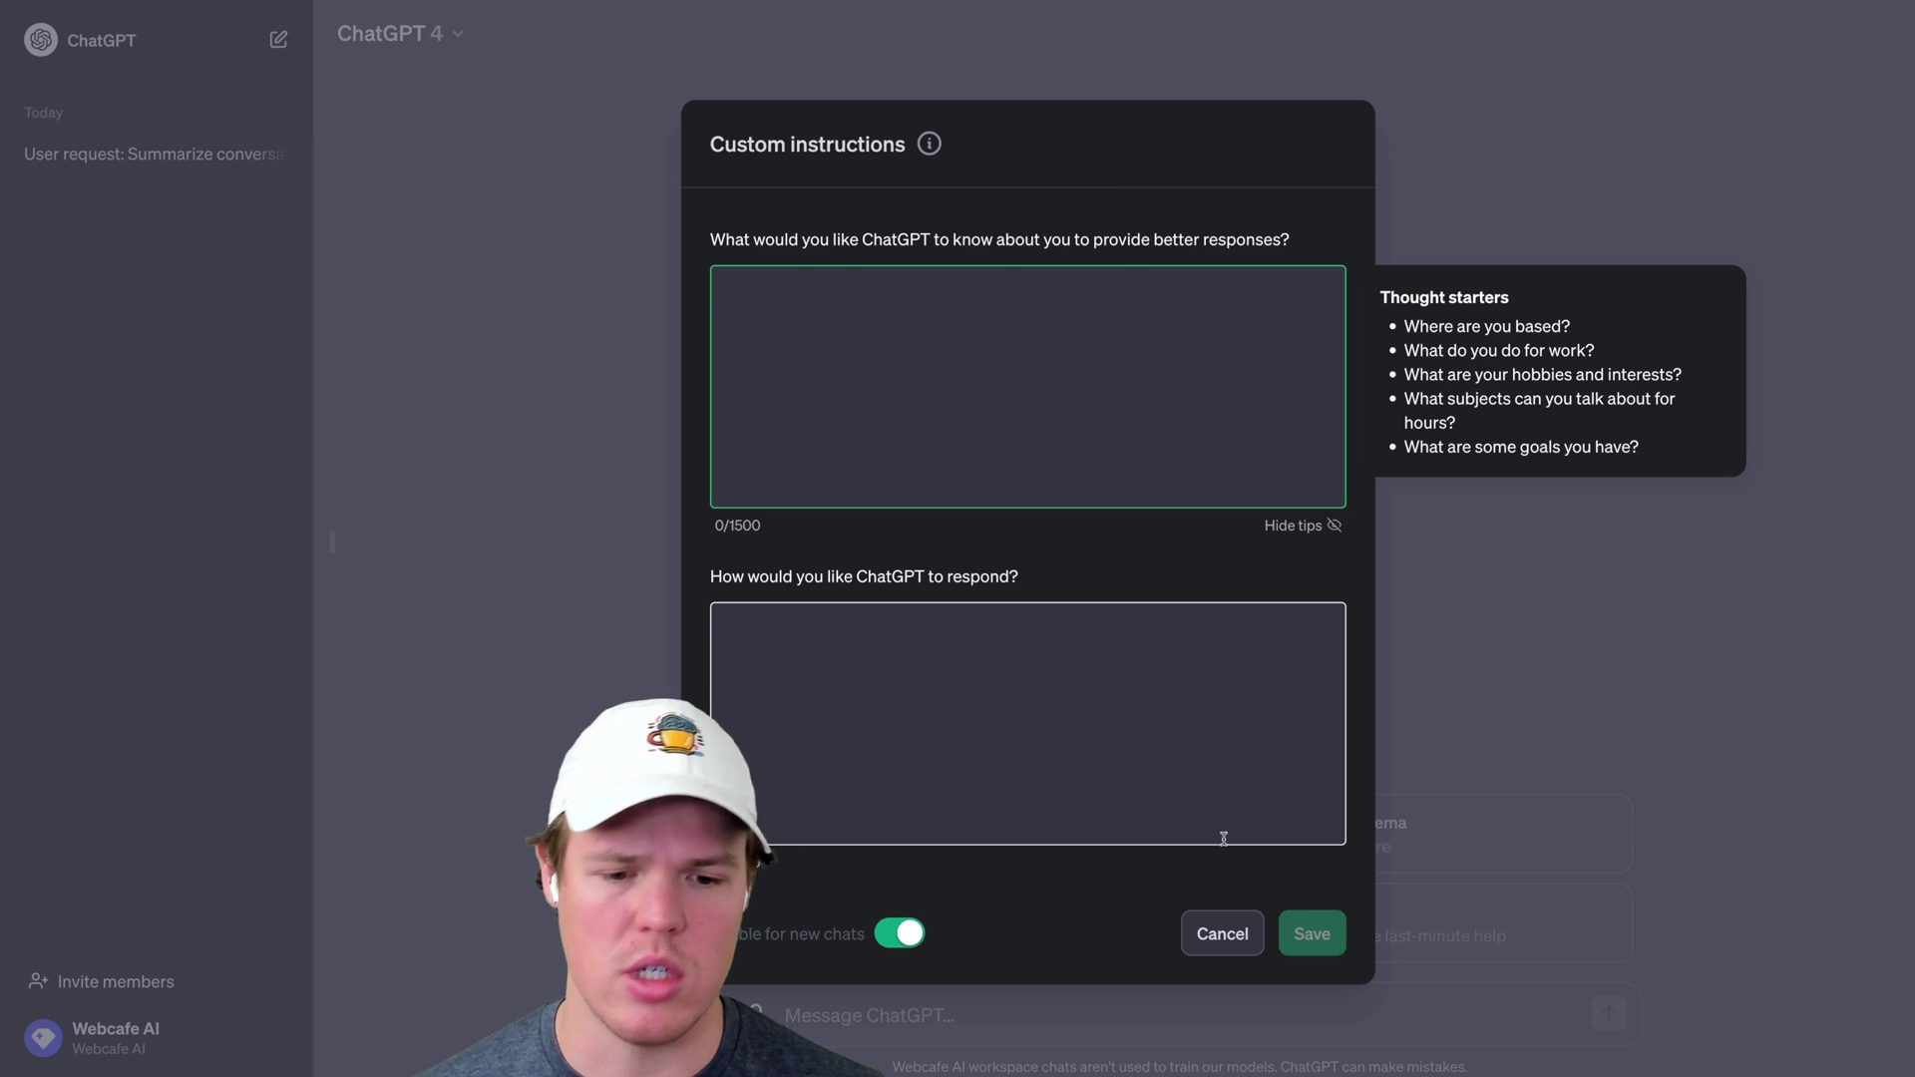
click(1211, 932)
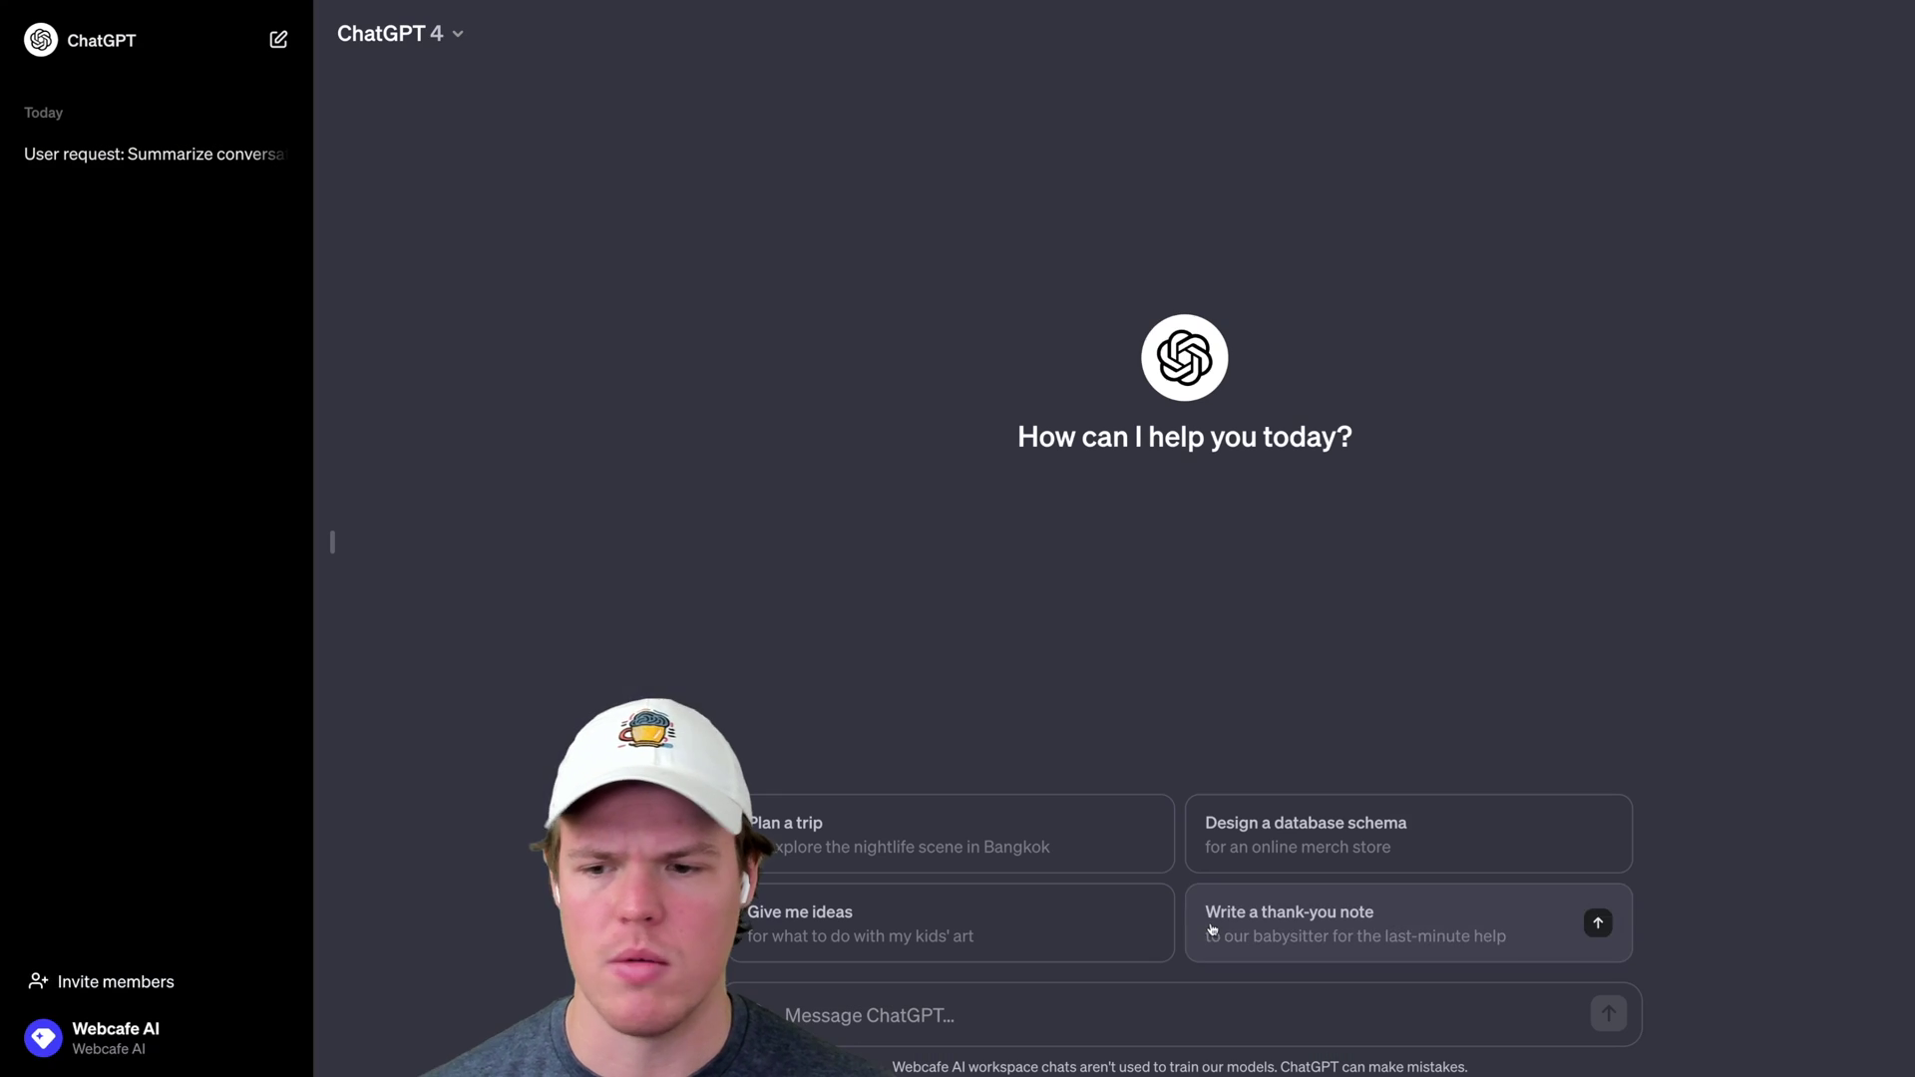
click(109, 1037)
click(171, 806)
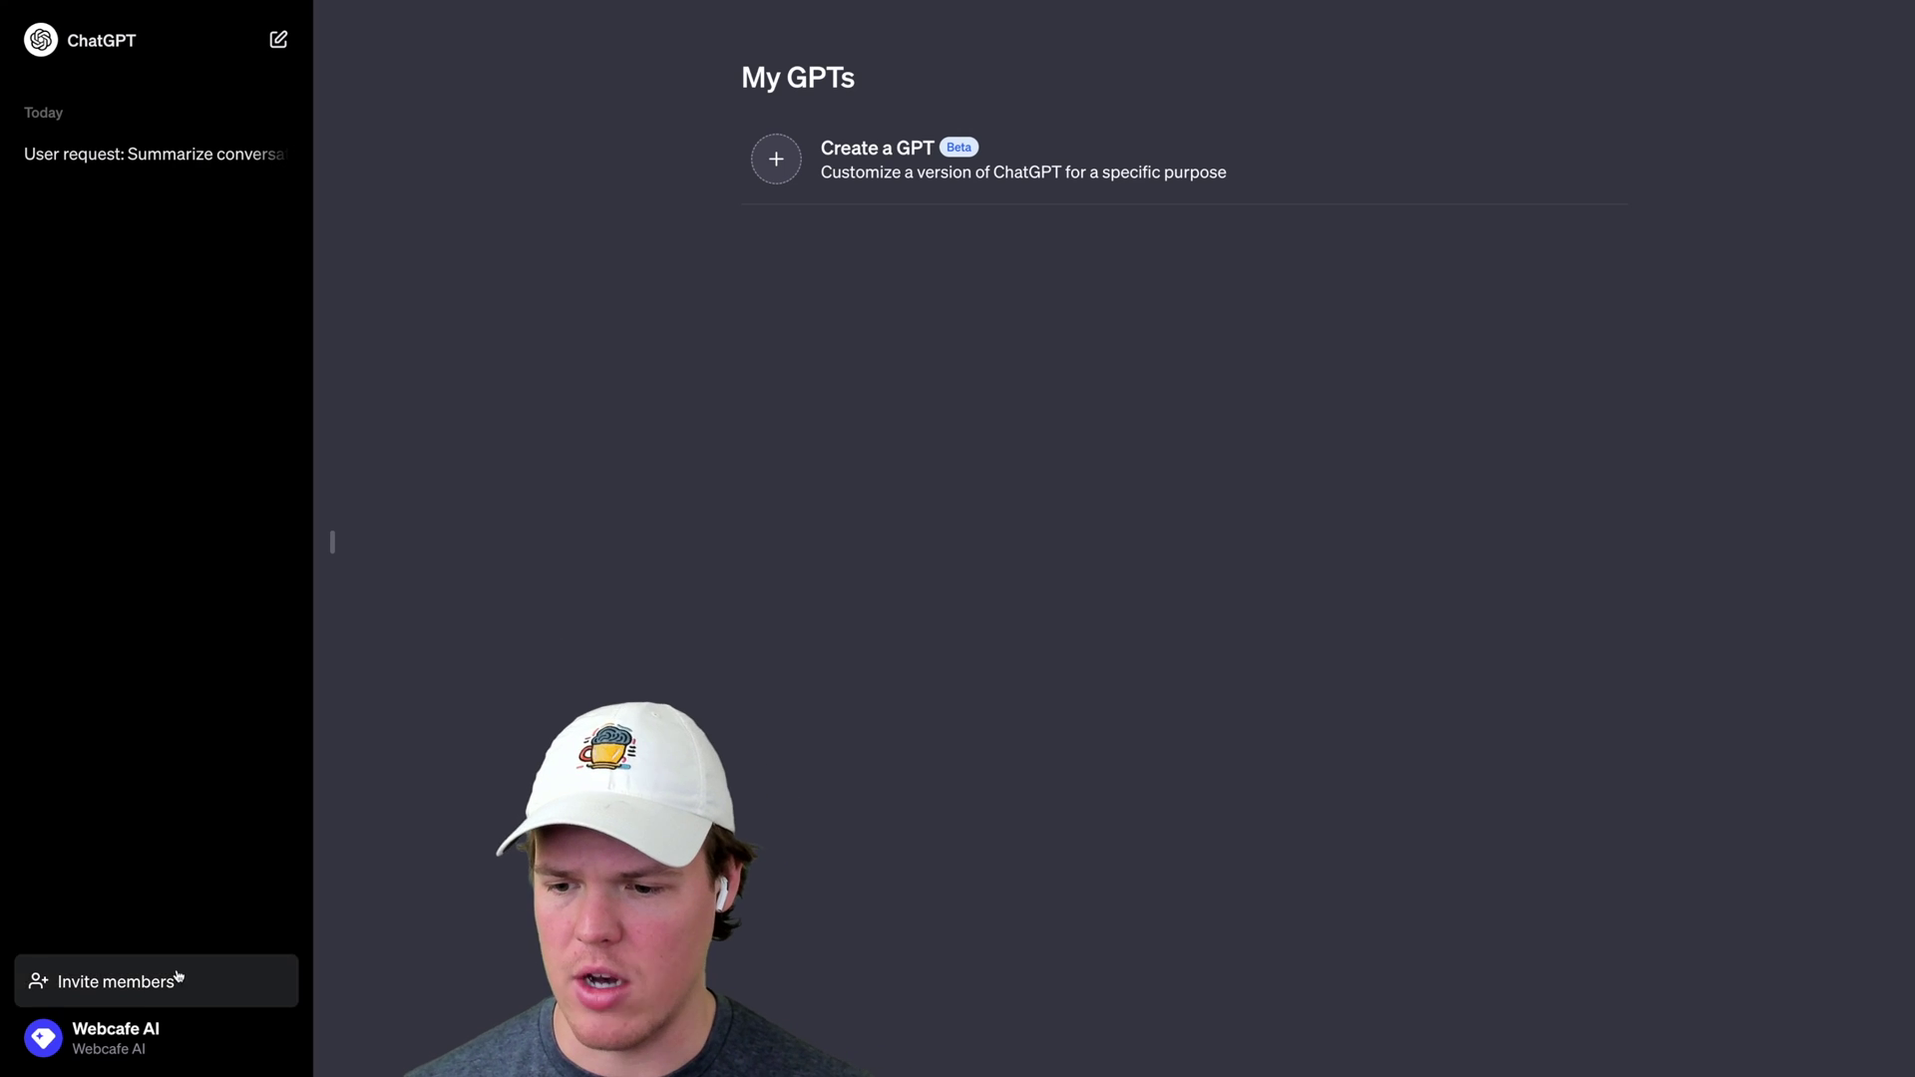
Set Third-party GPTs to Allow all in Manage workspace, then leave settings
click(116, 1037)
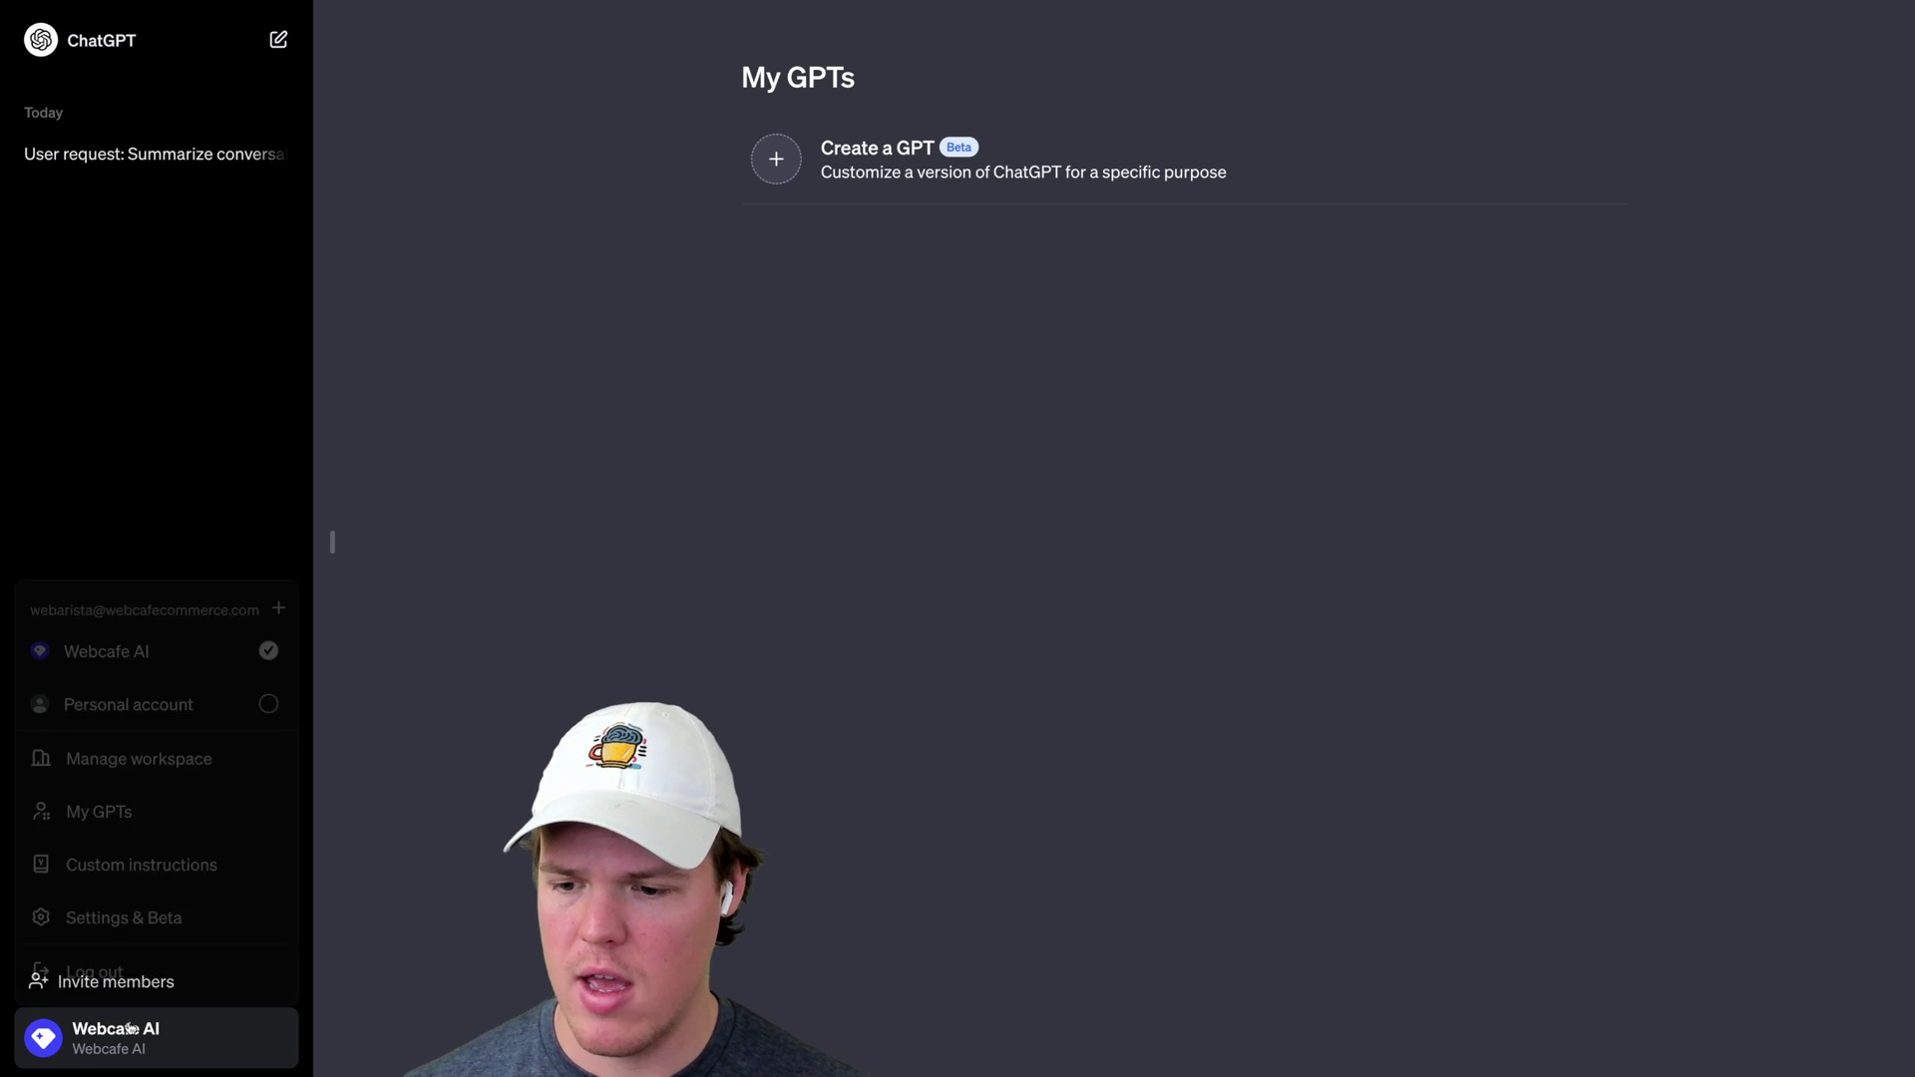
click(596, 677)
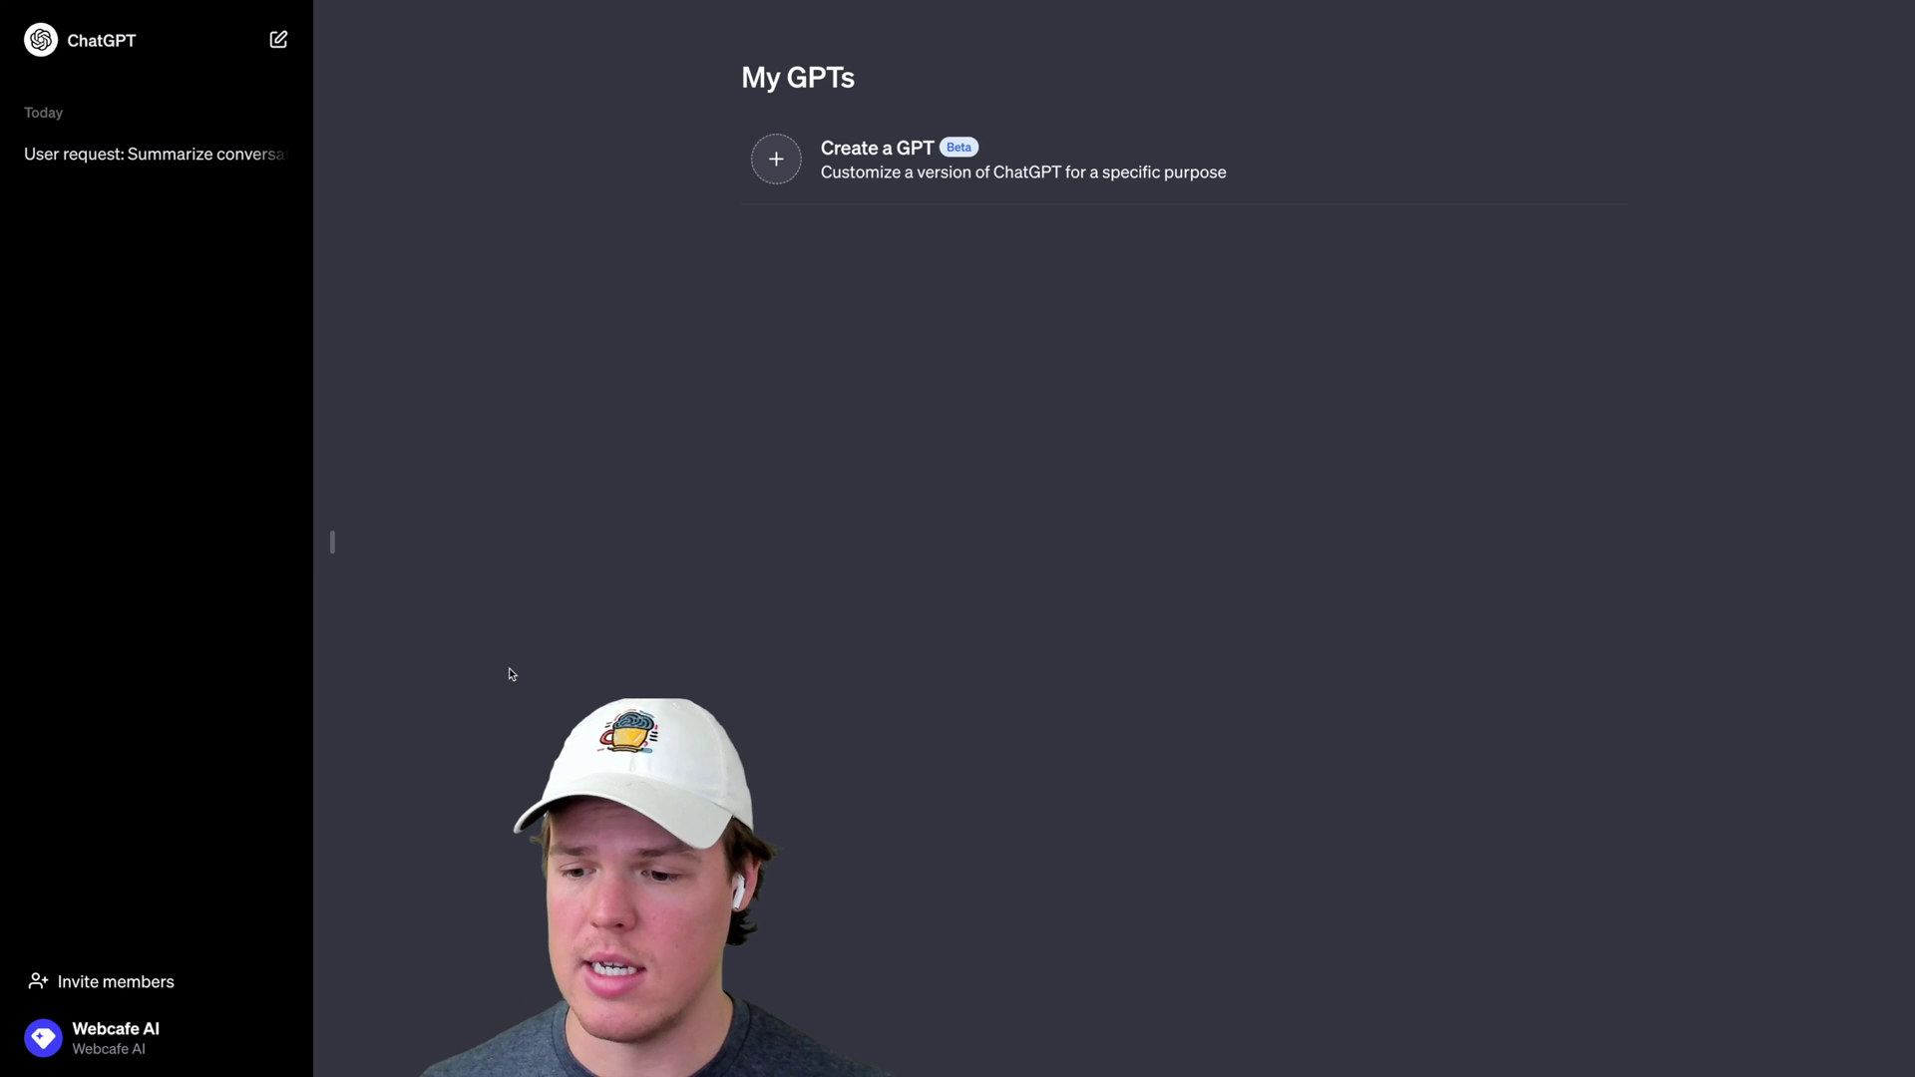
click(160, 1033)
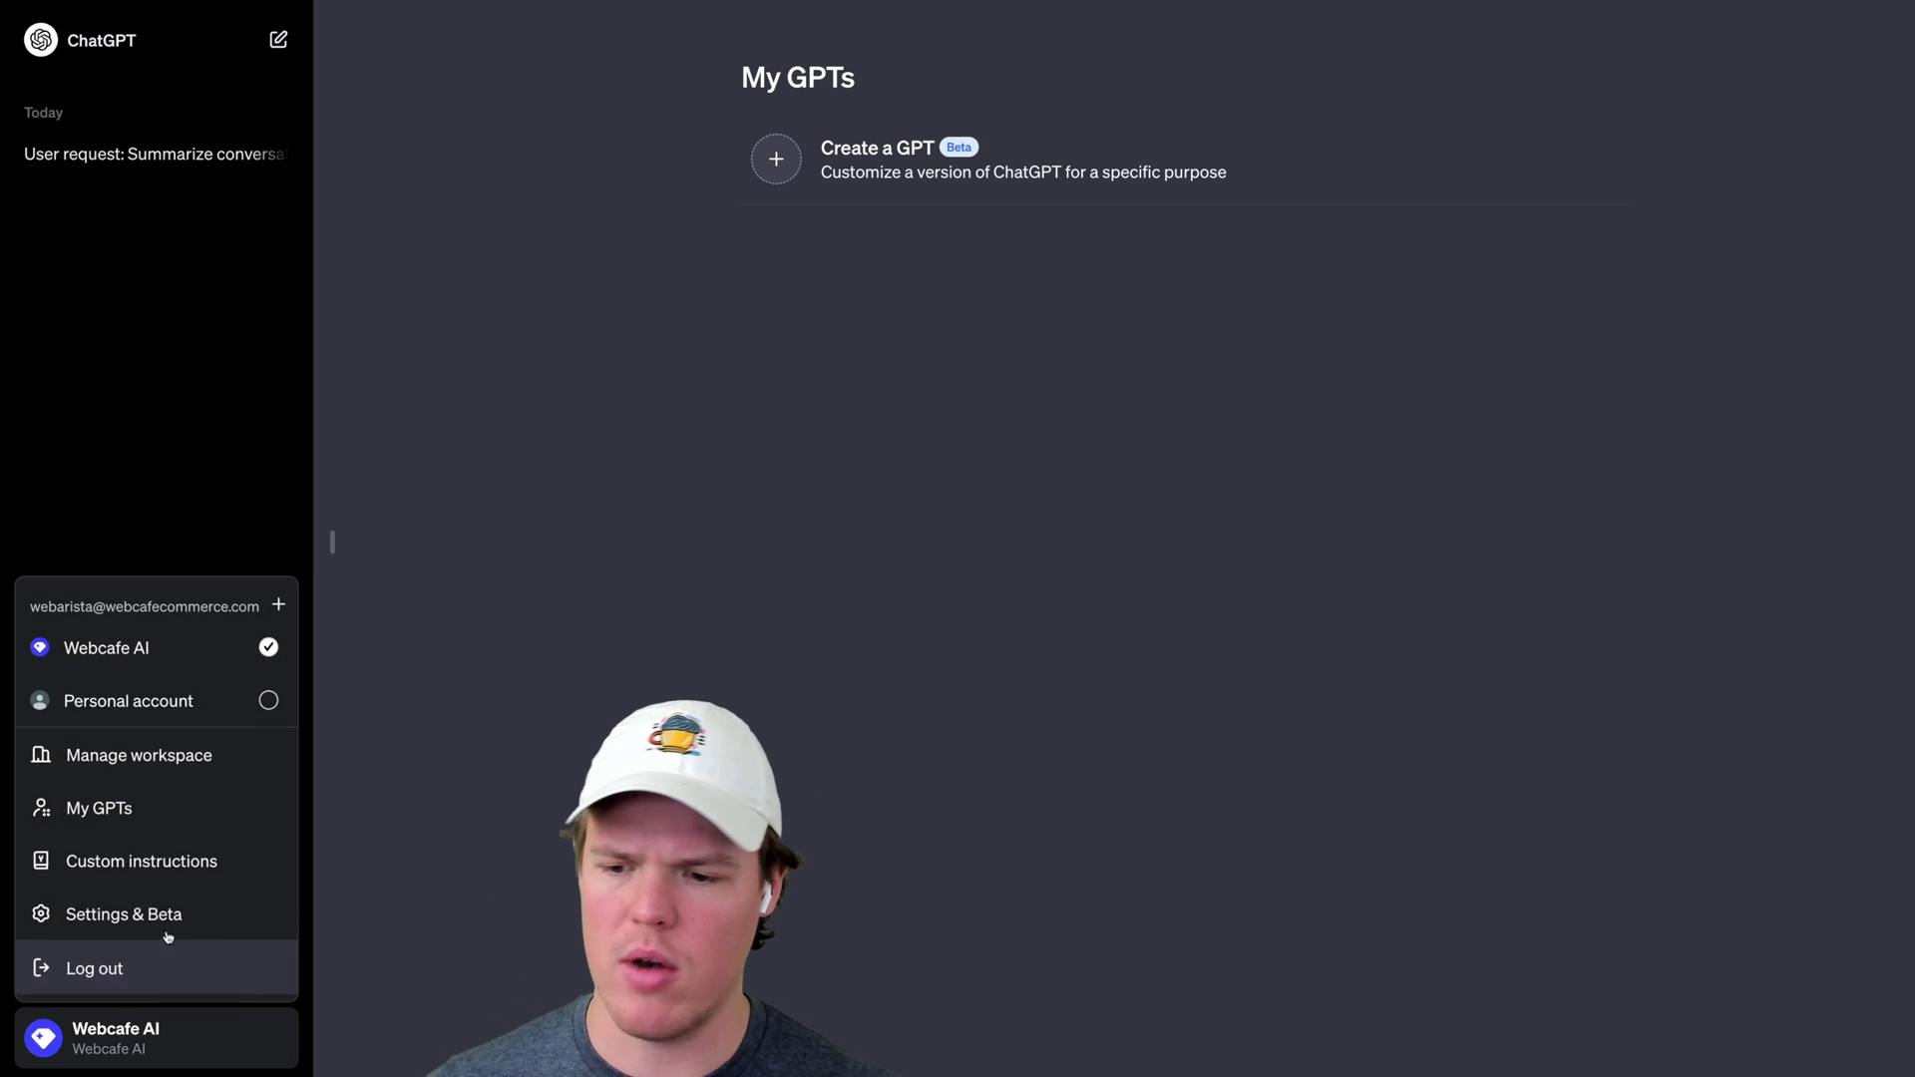
click(203, 771)
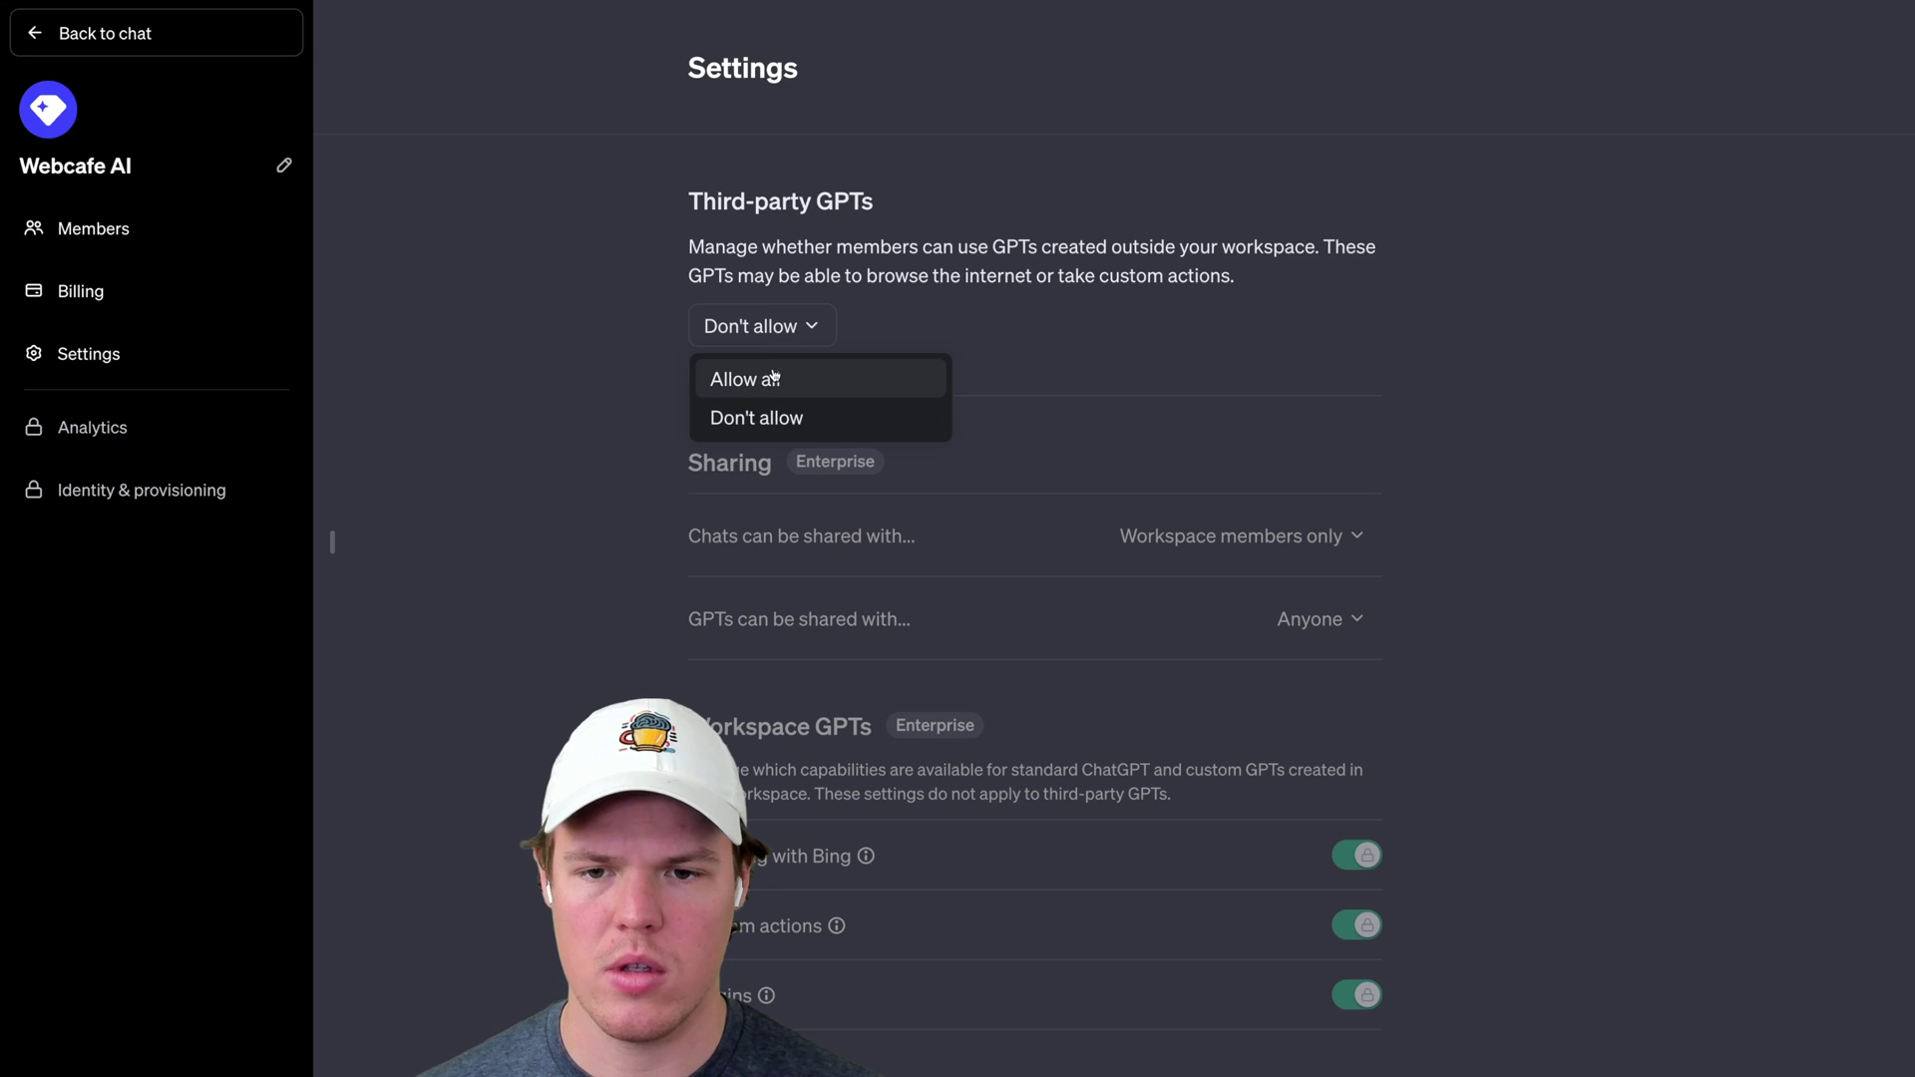
click(758, 376)
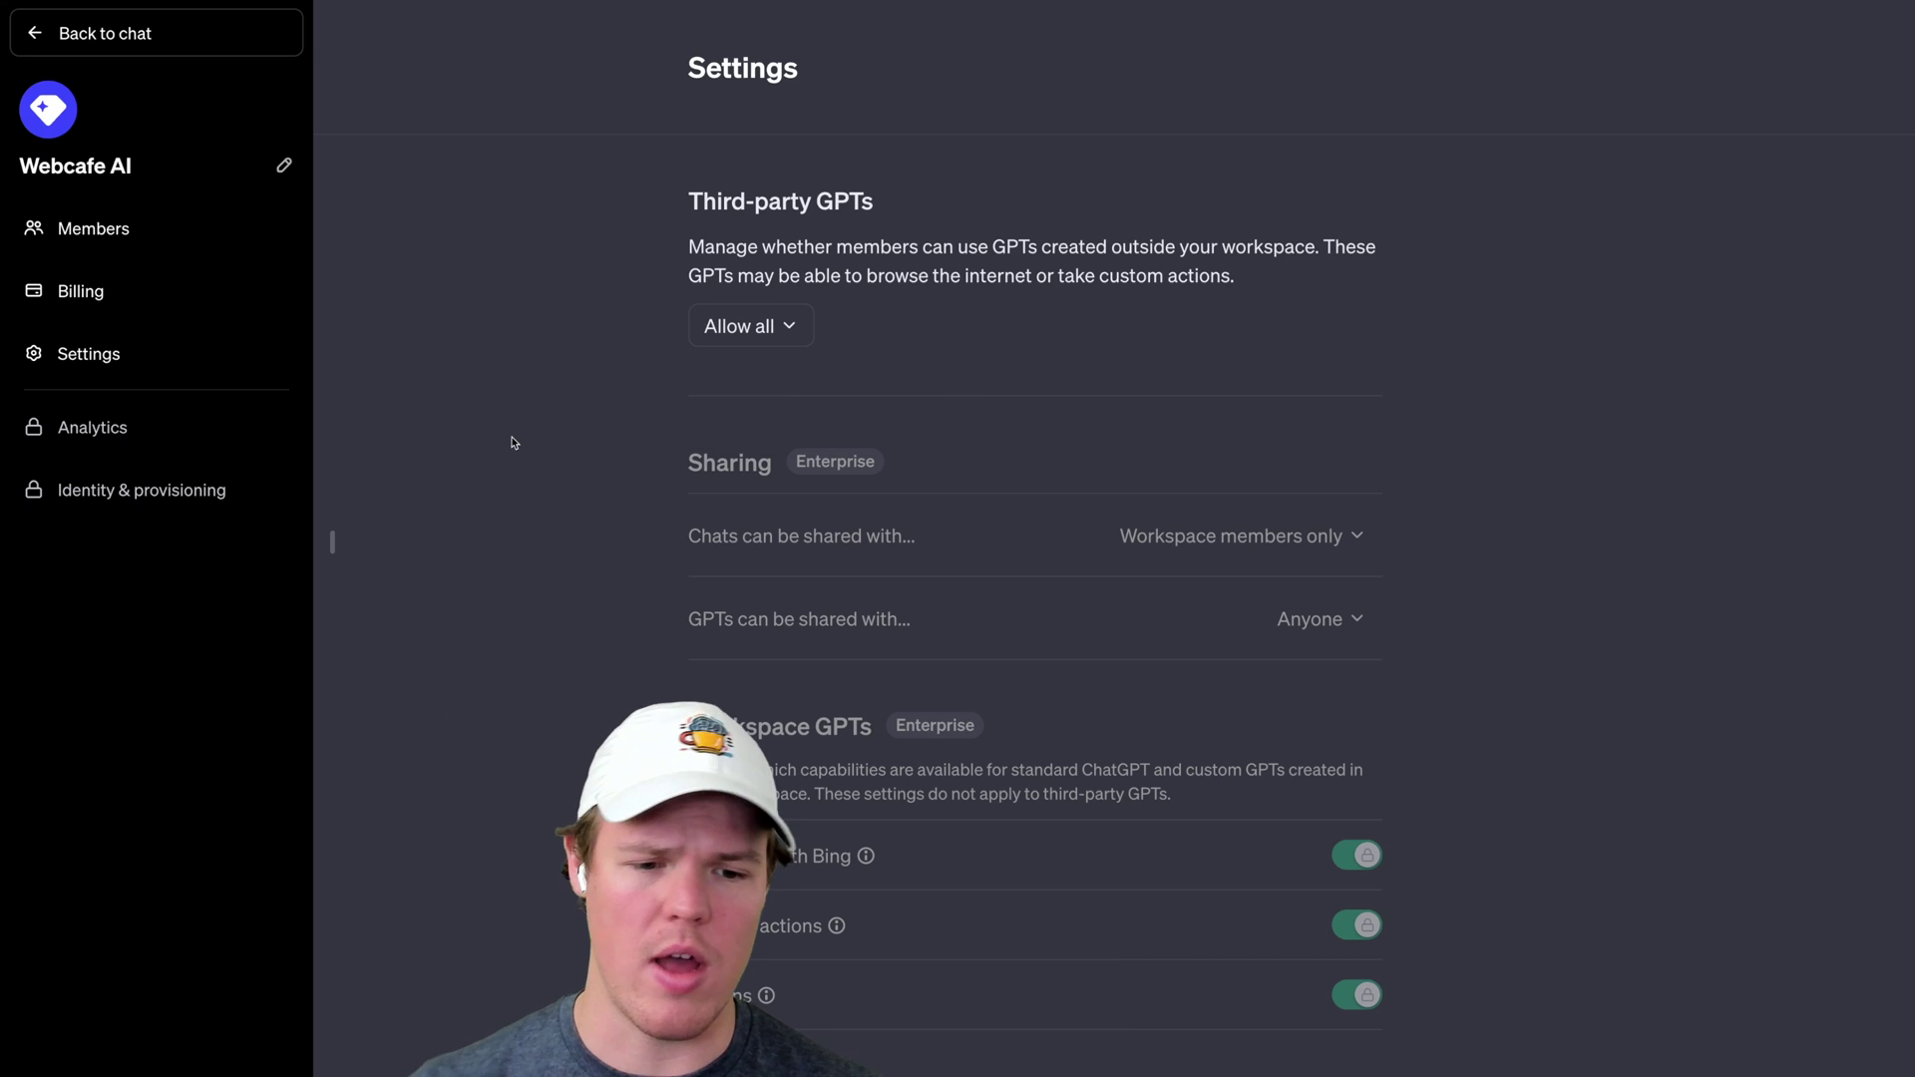
scroll(518, 442, down, 2)
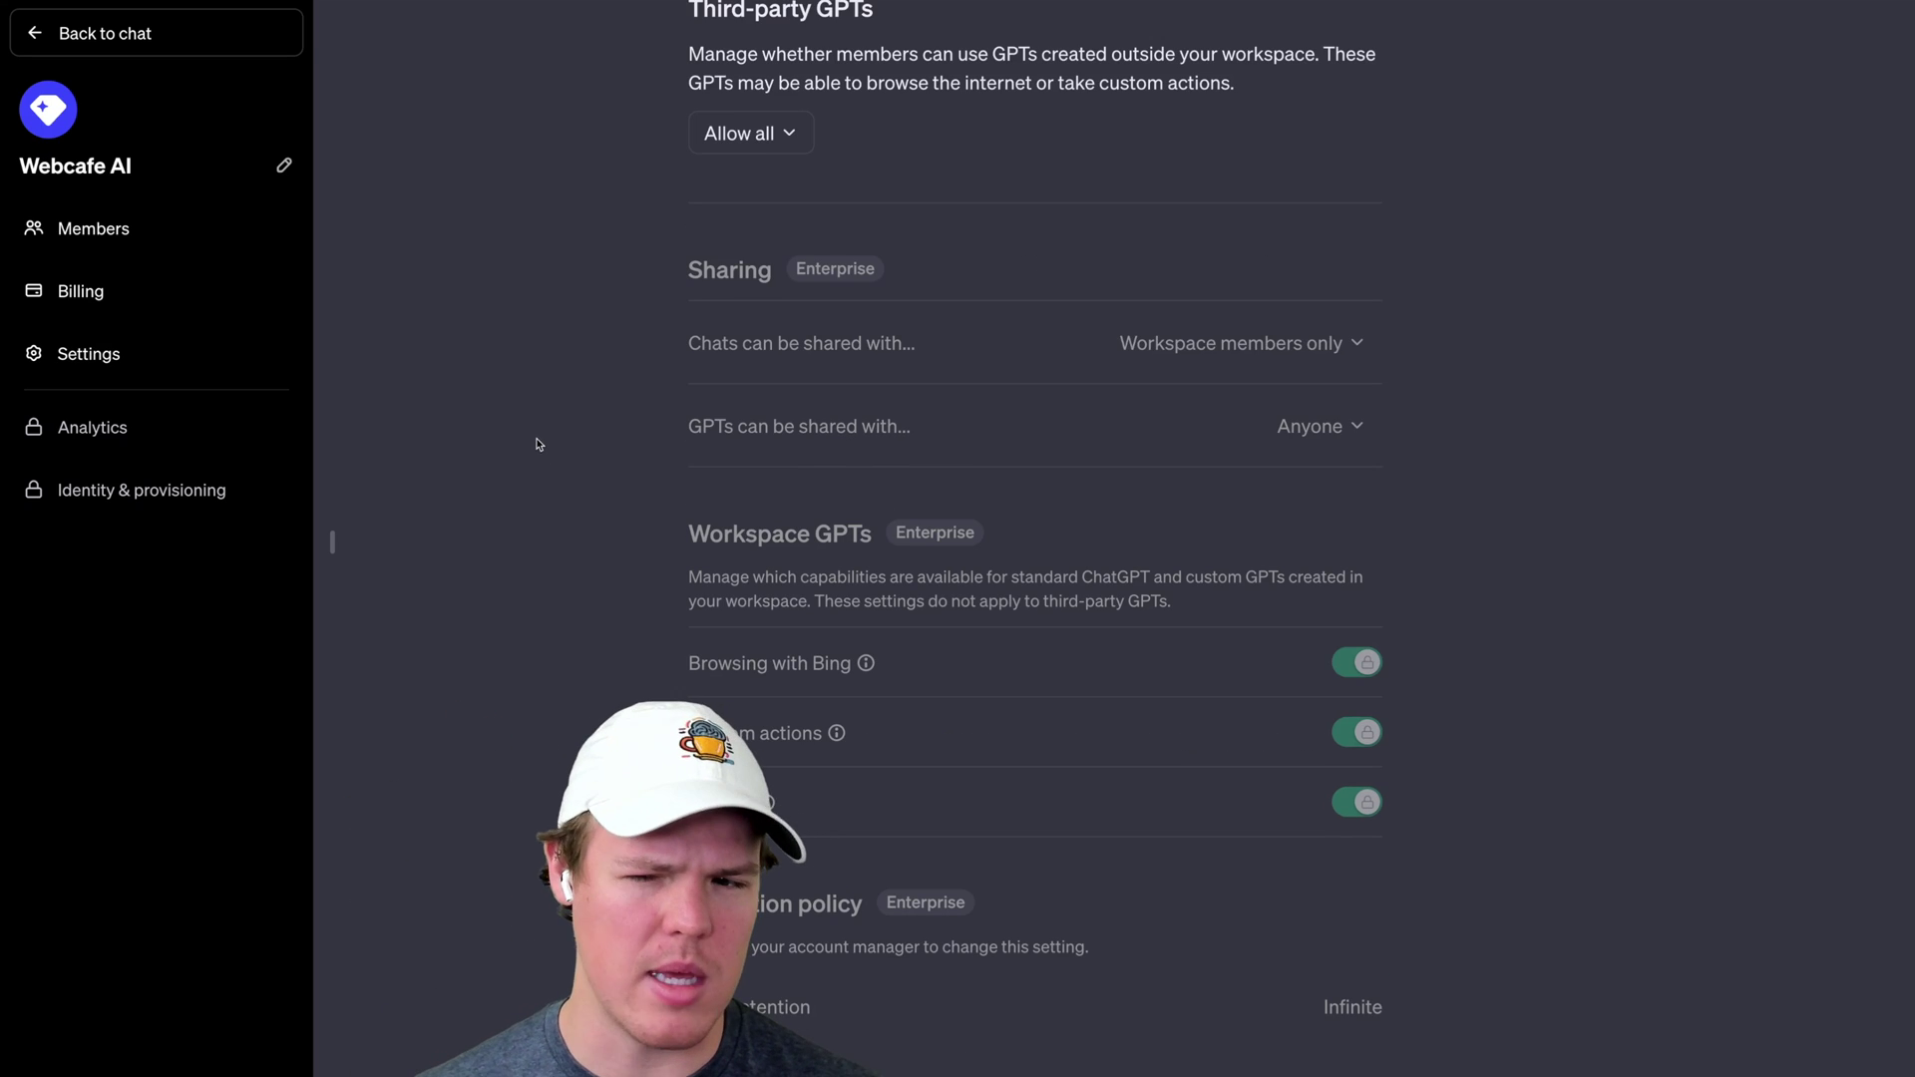
click(88, 113)
Return to chat and open the My GPTs page
click(125, 1035)
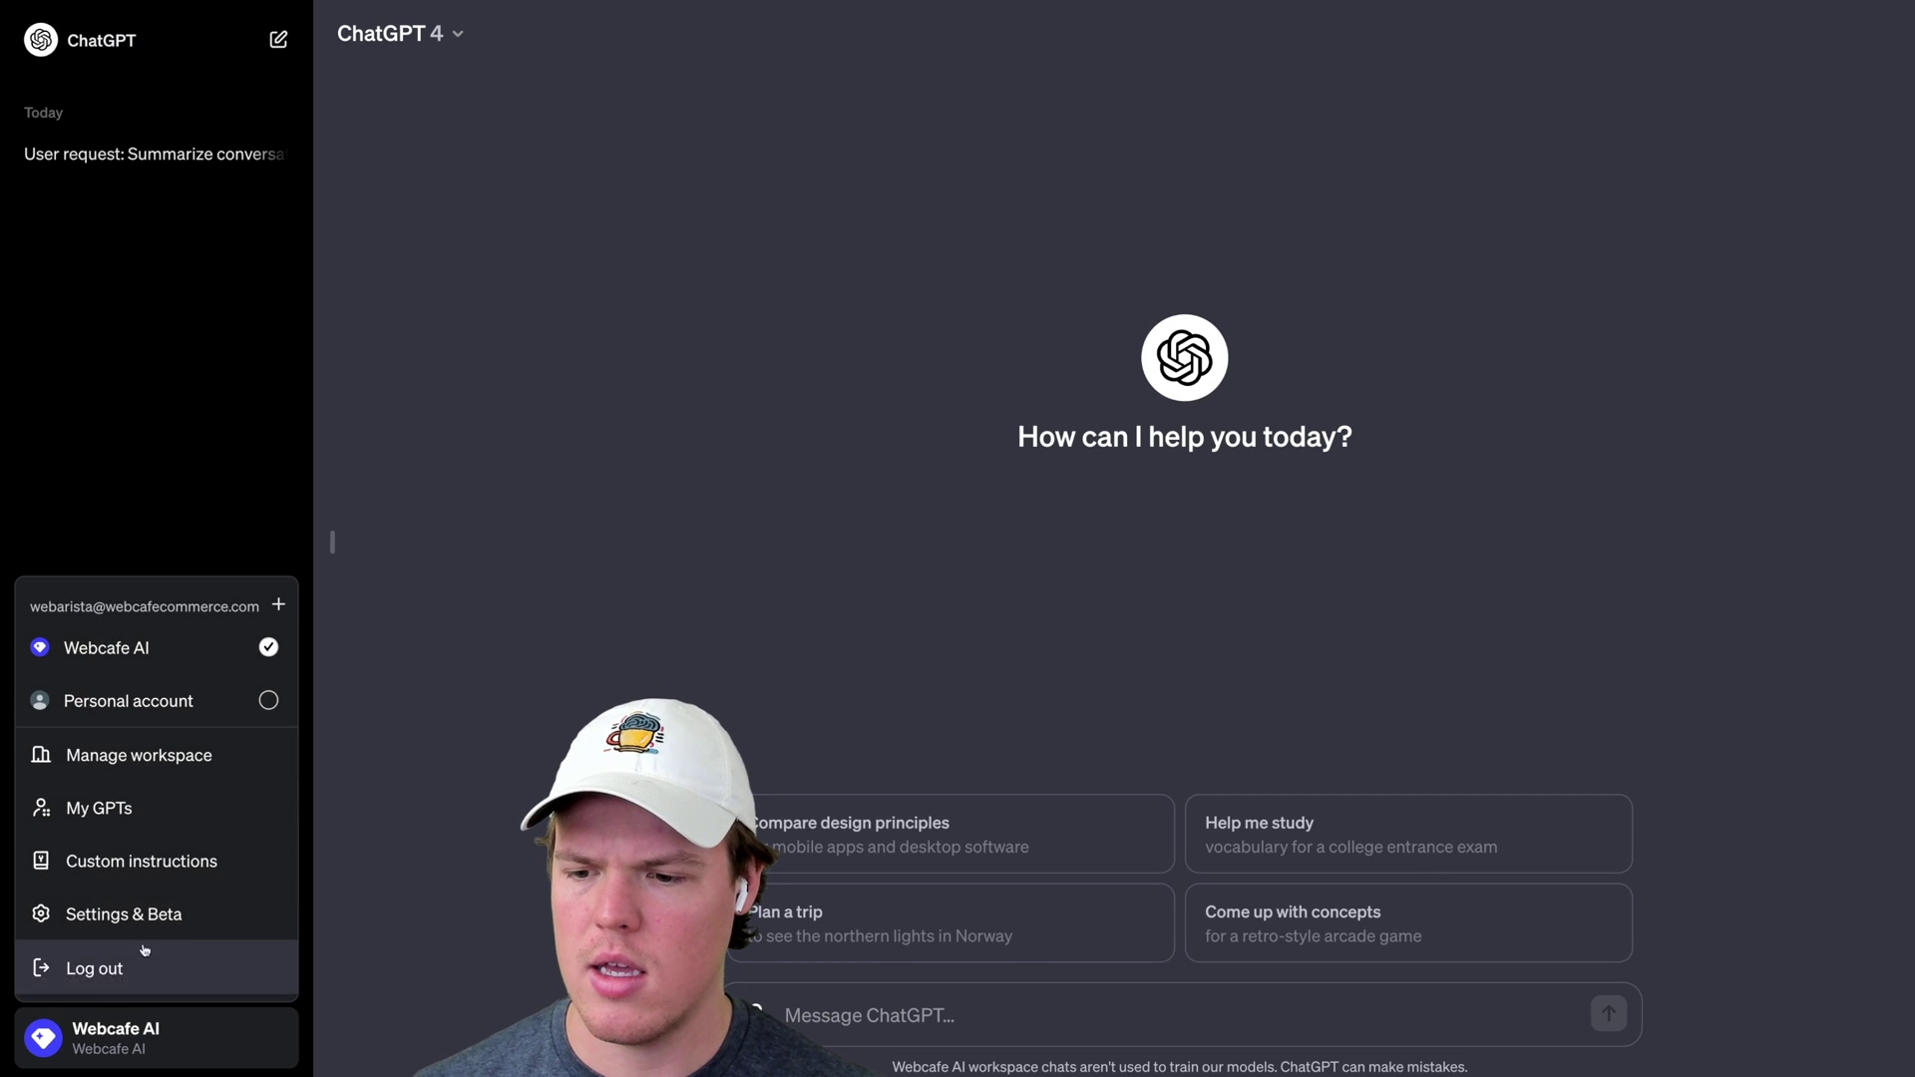
click(148, 810)
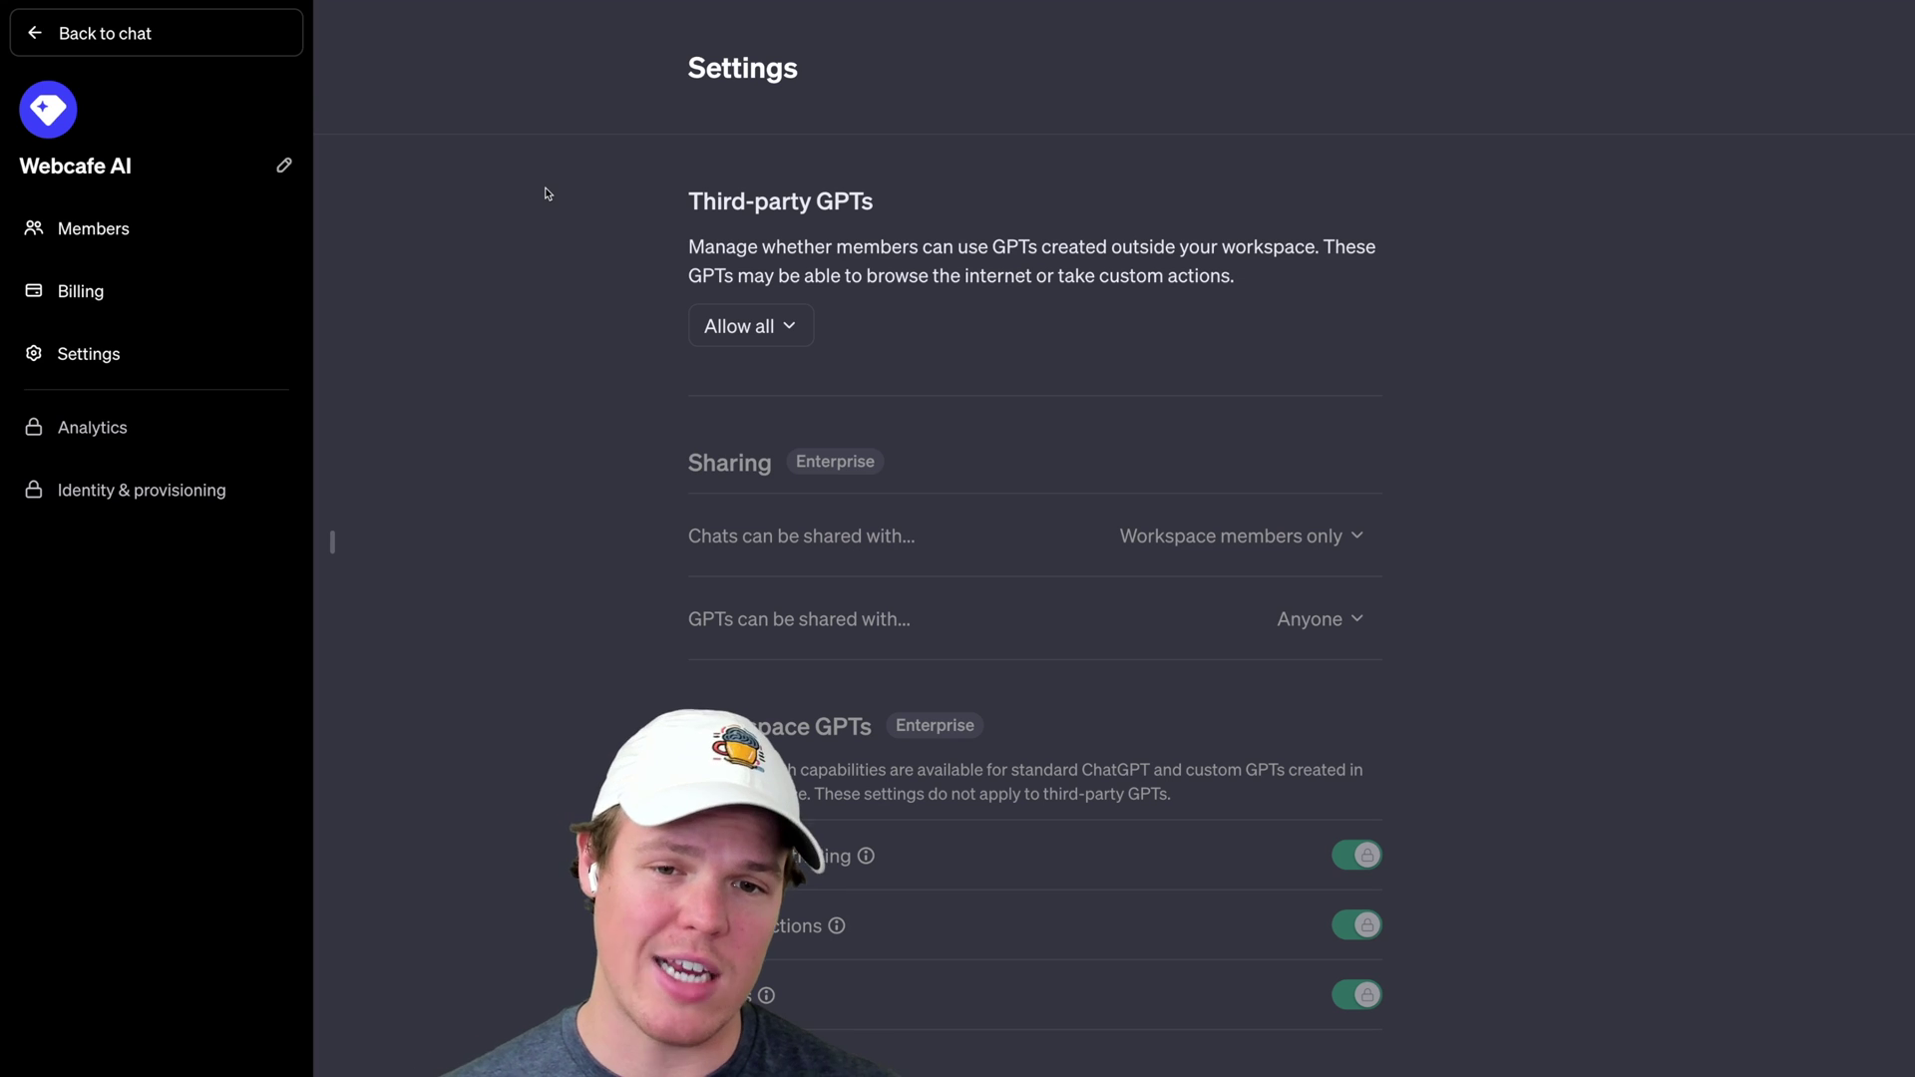
click(263, 45)
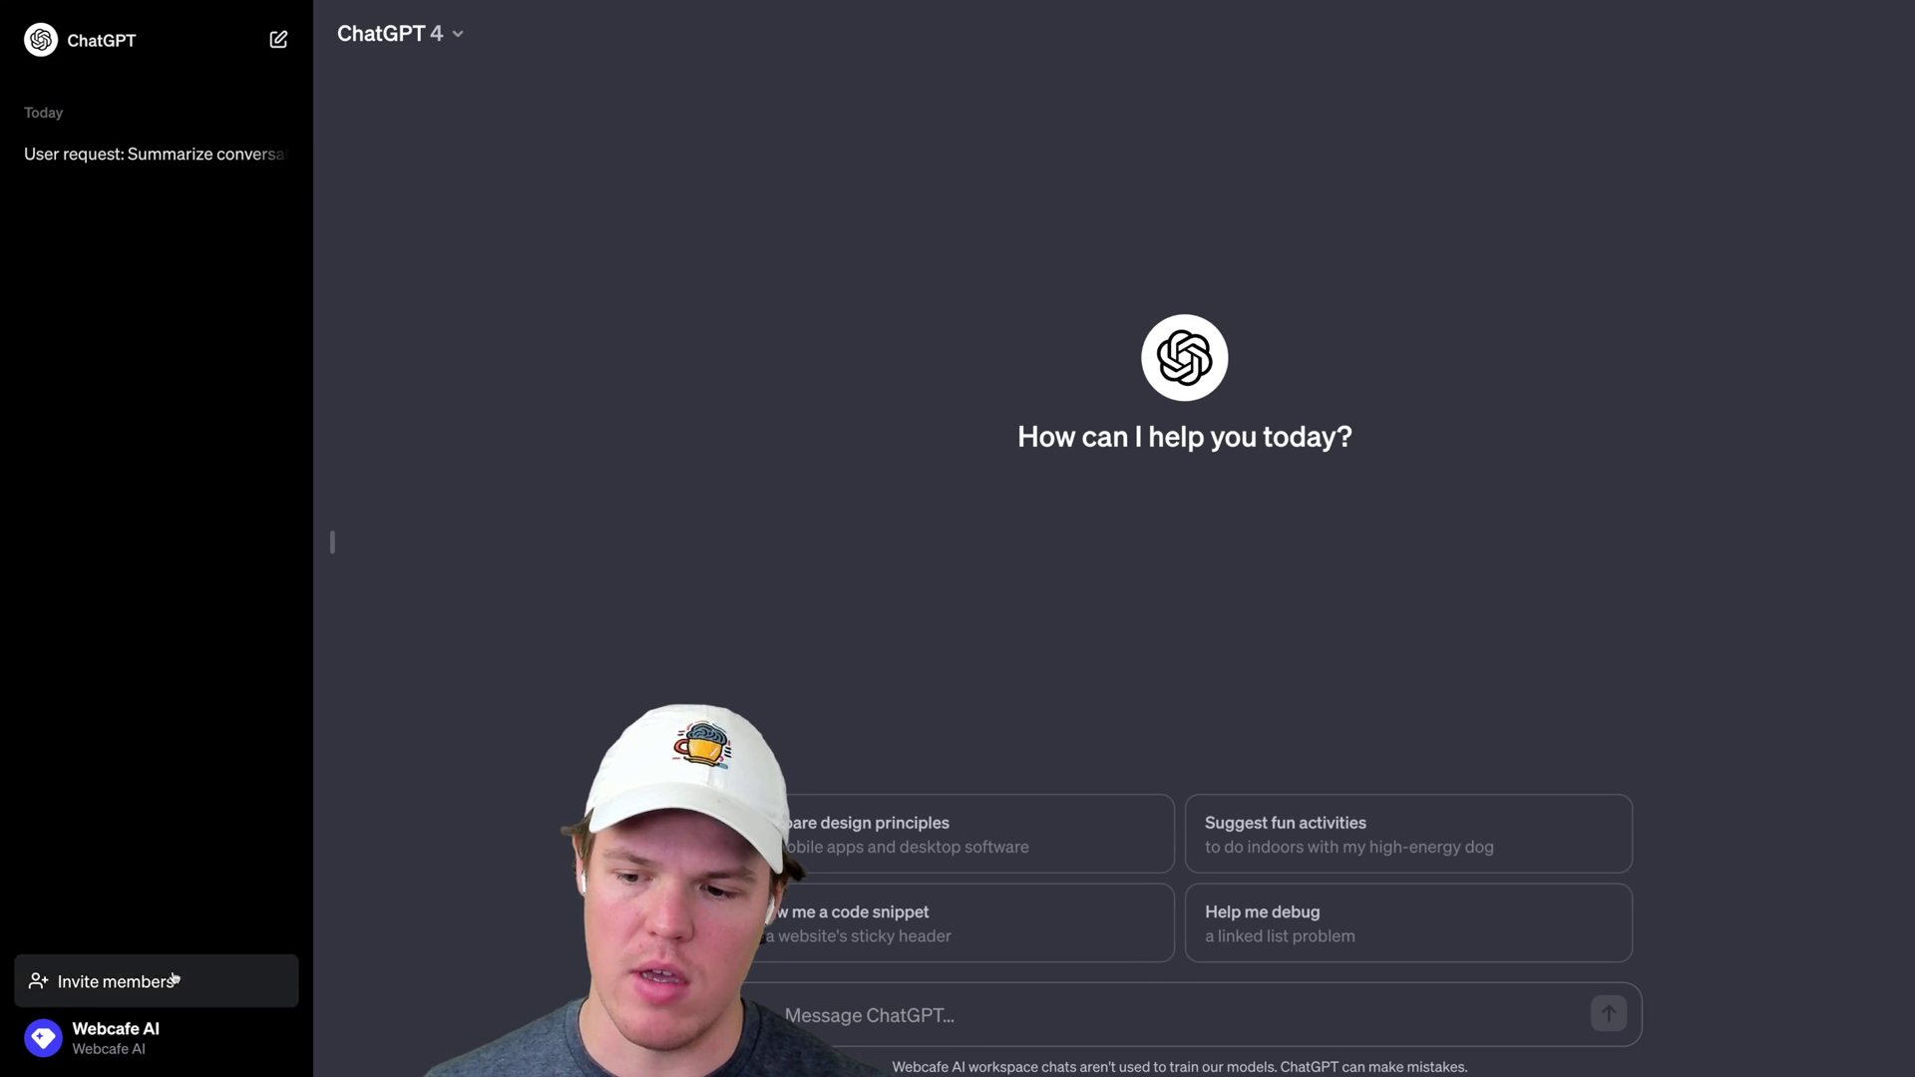
click(110, 1037)
click(143, 803)
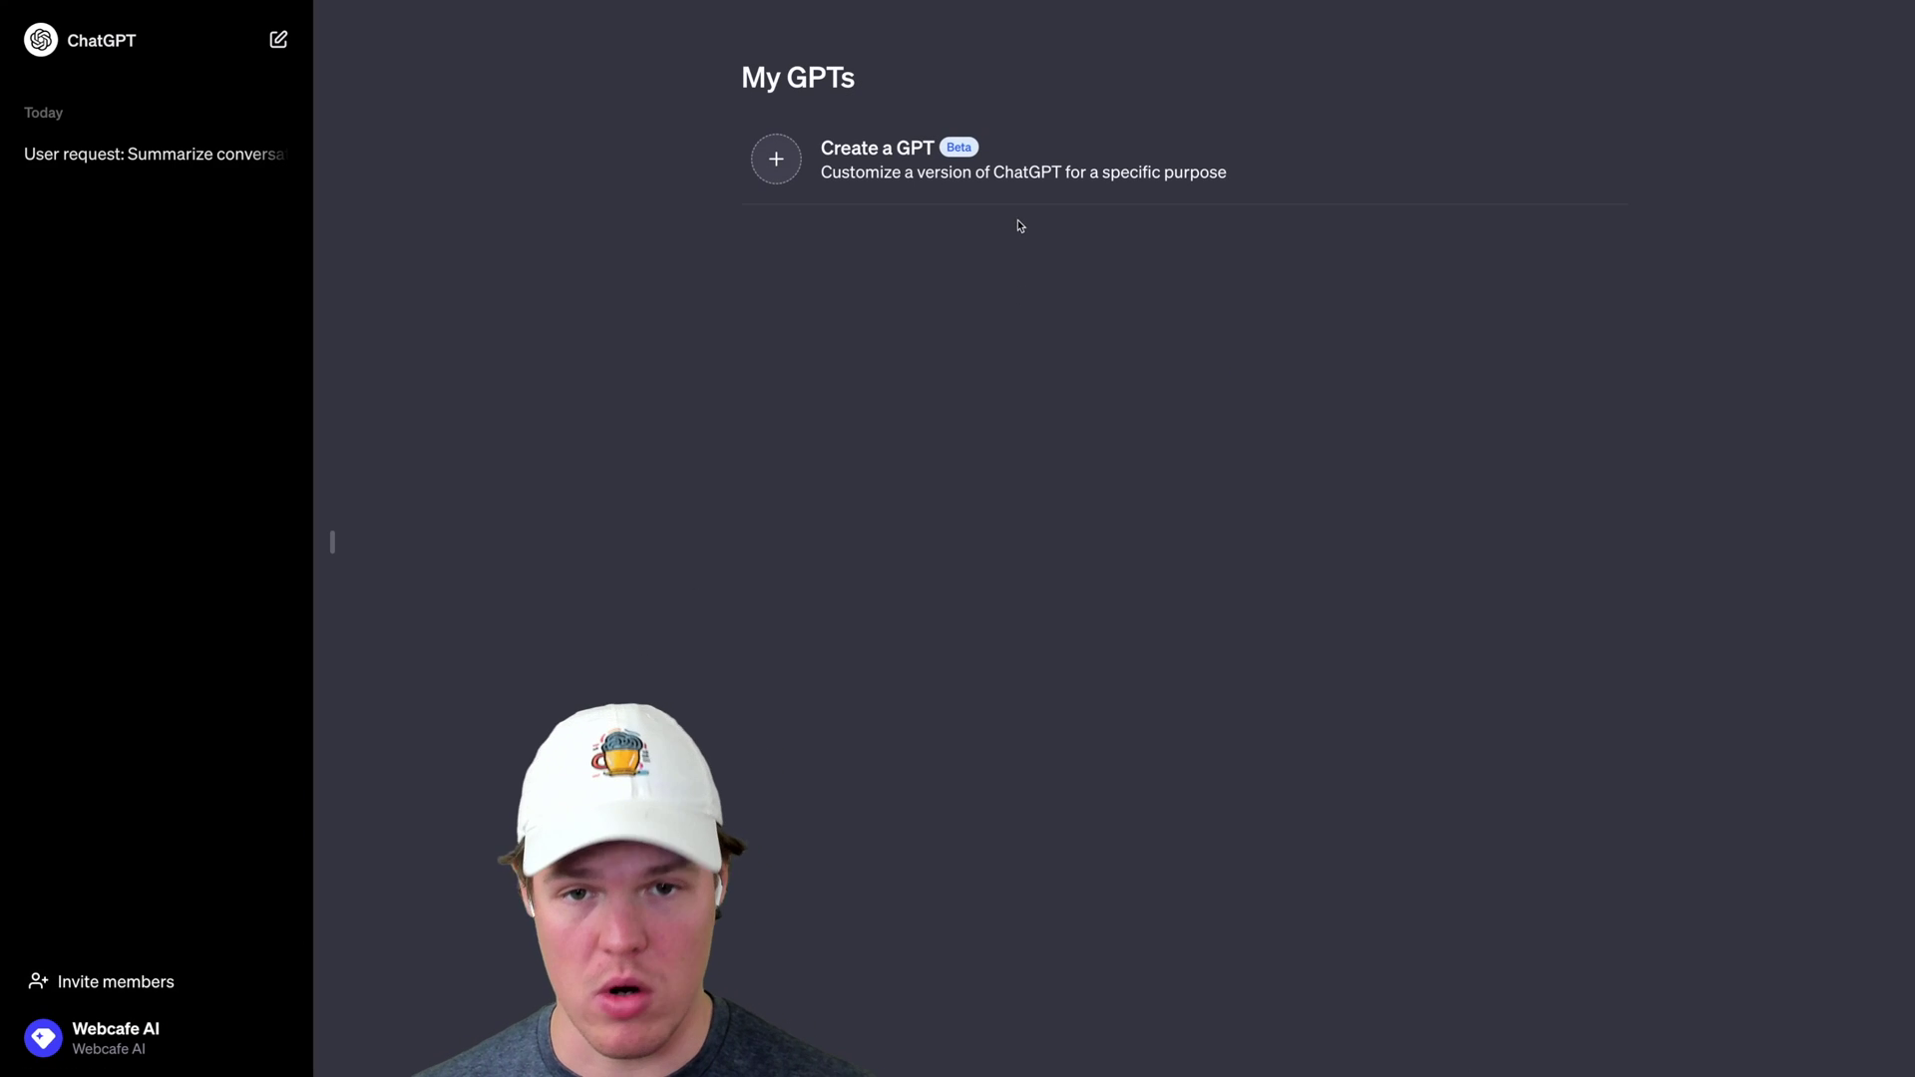
Create a new GPT named 'Marketing' in the Configure form and bring up its save options
click(1001, 192)
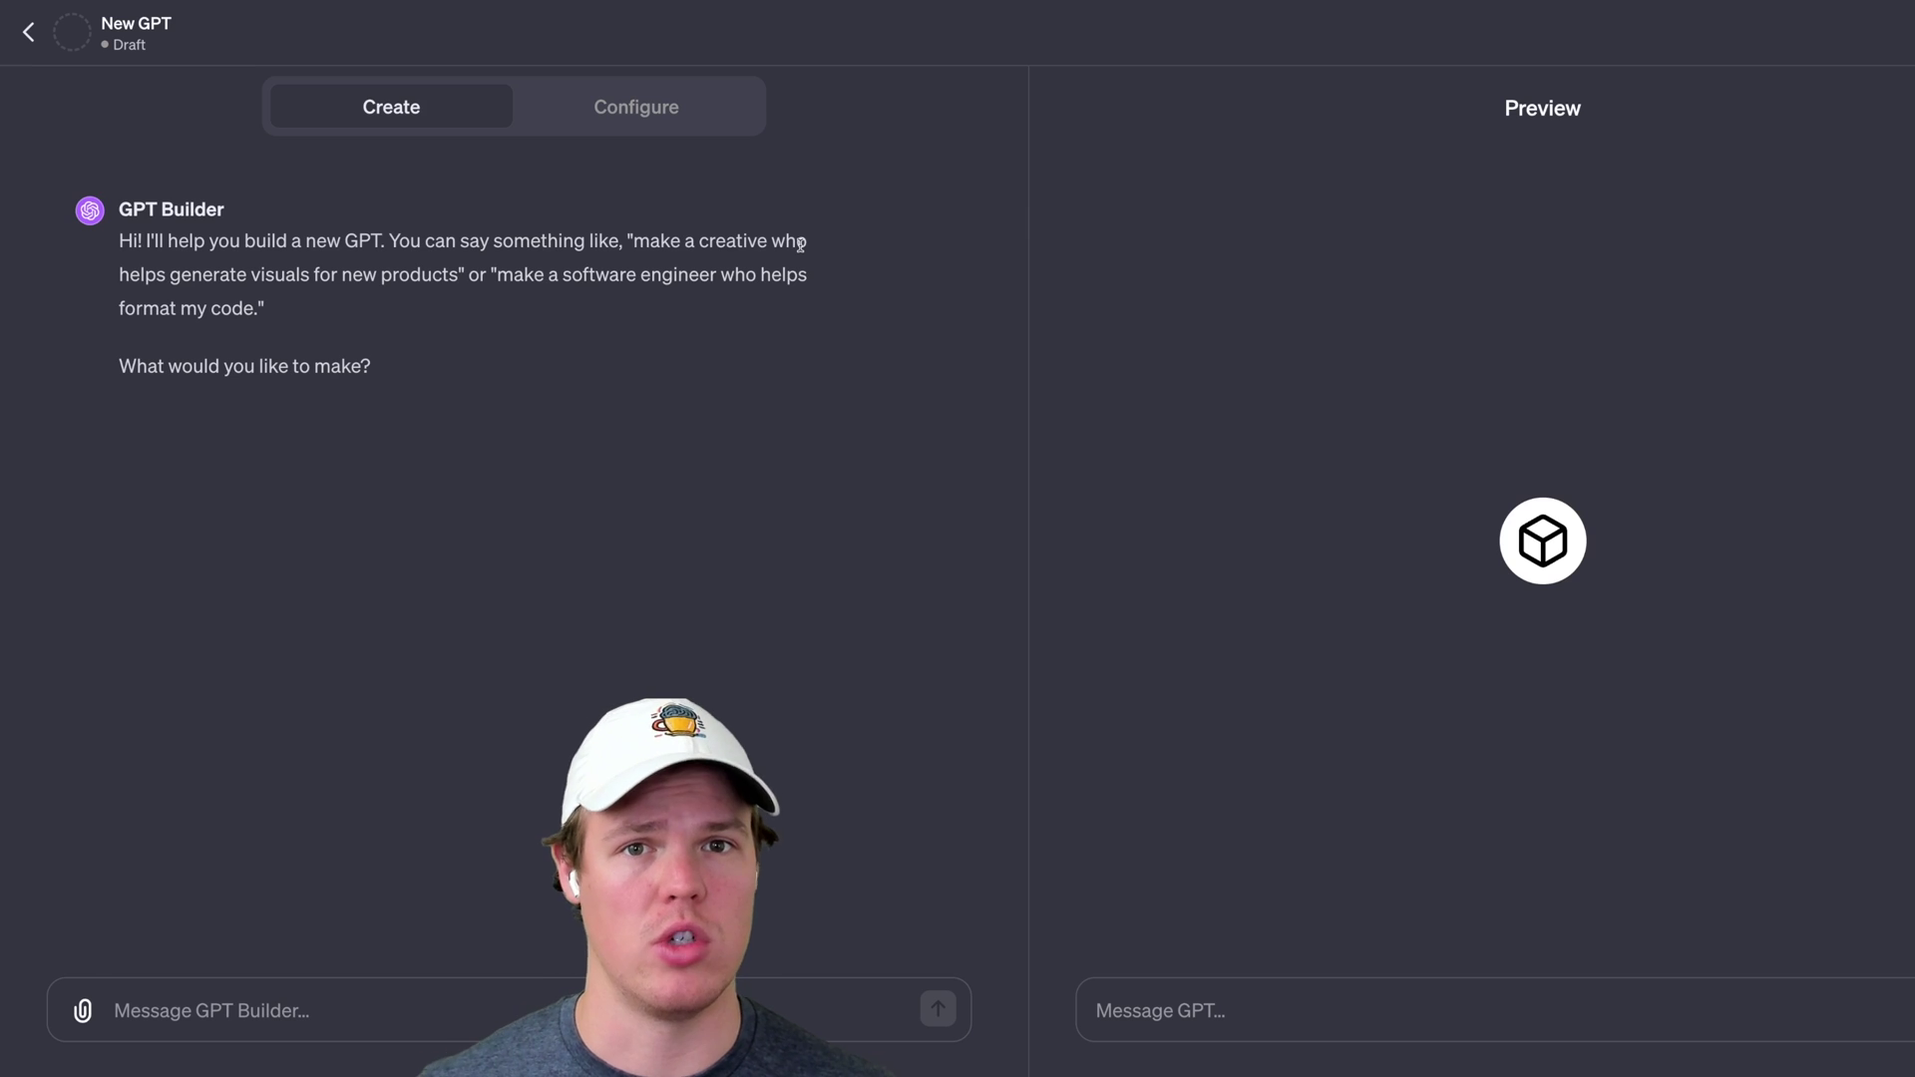
click(637, 107)
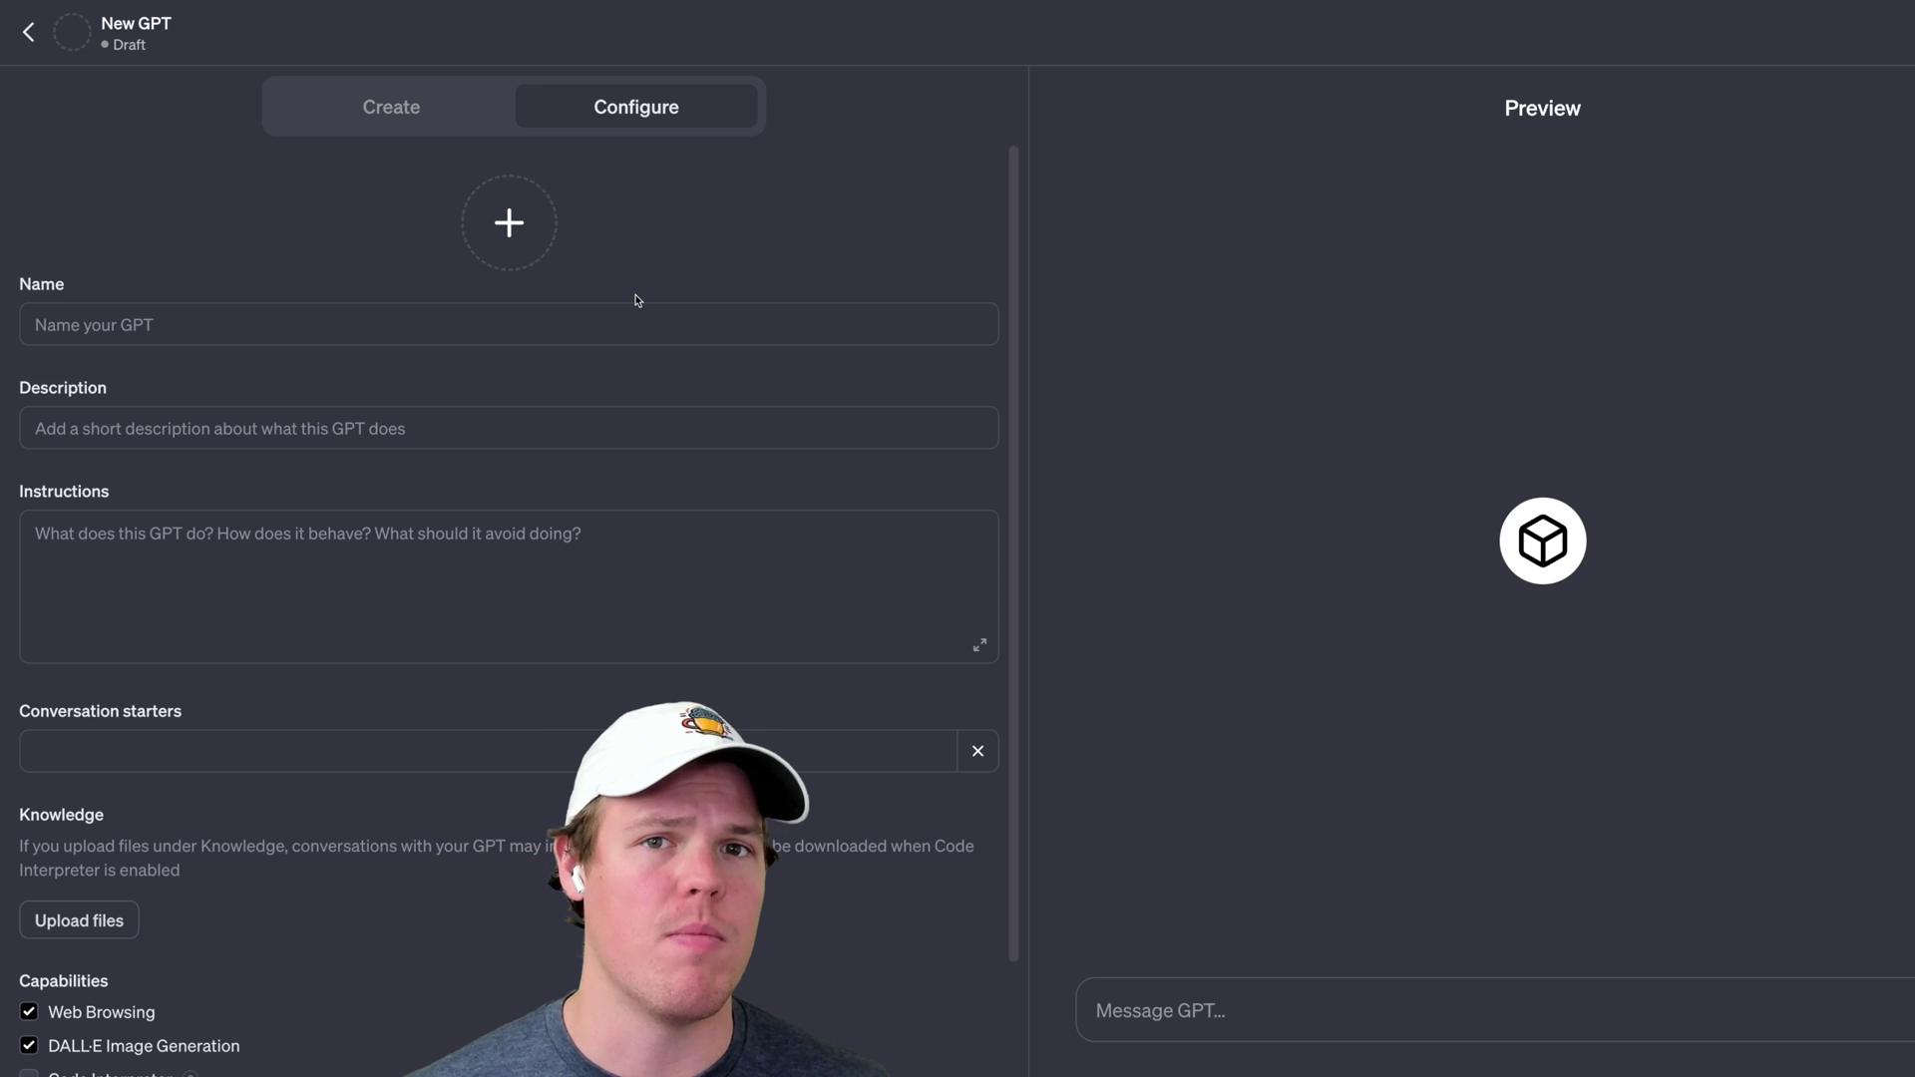
click(598, 310)
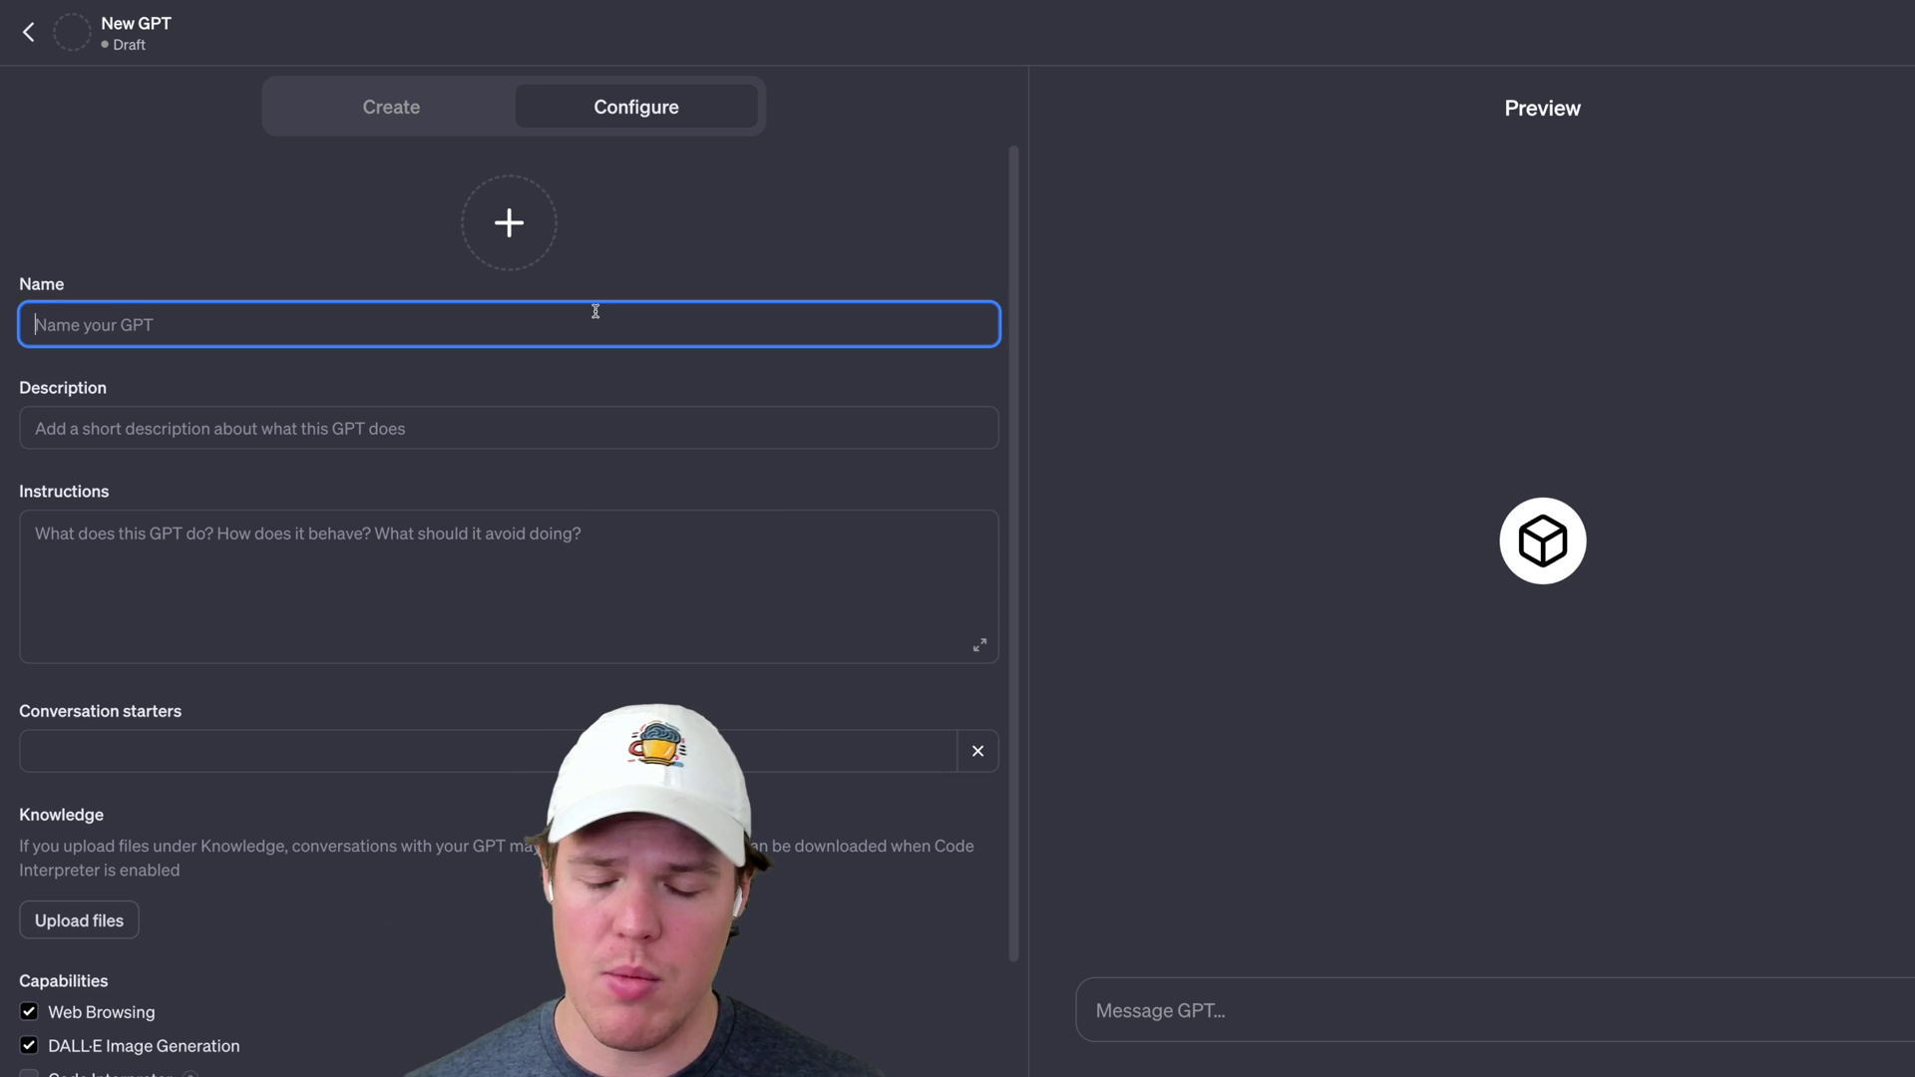
text(Marketi)
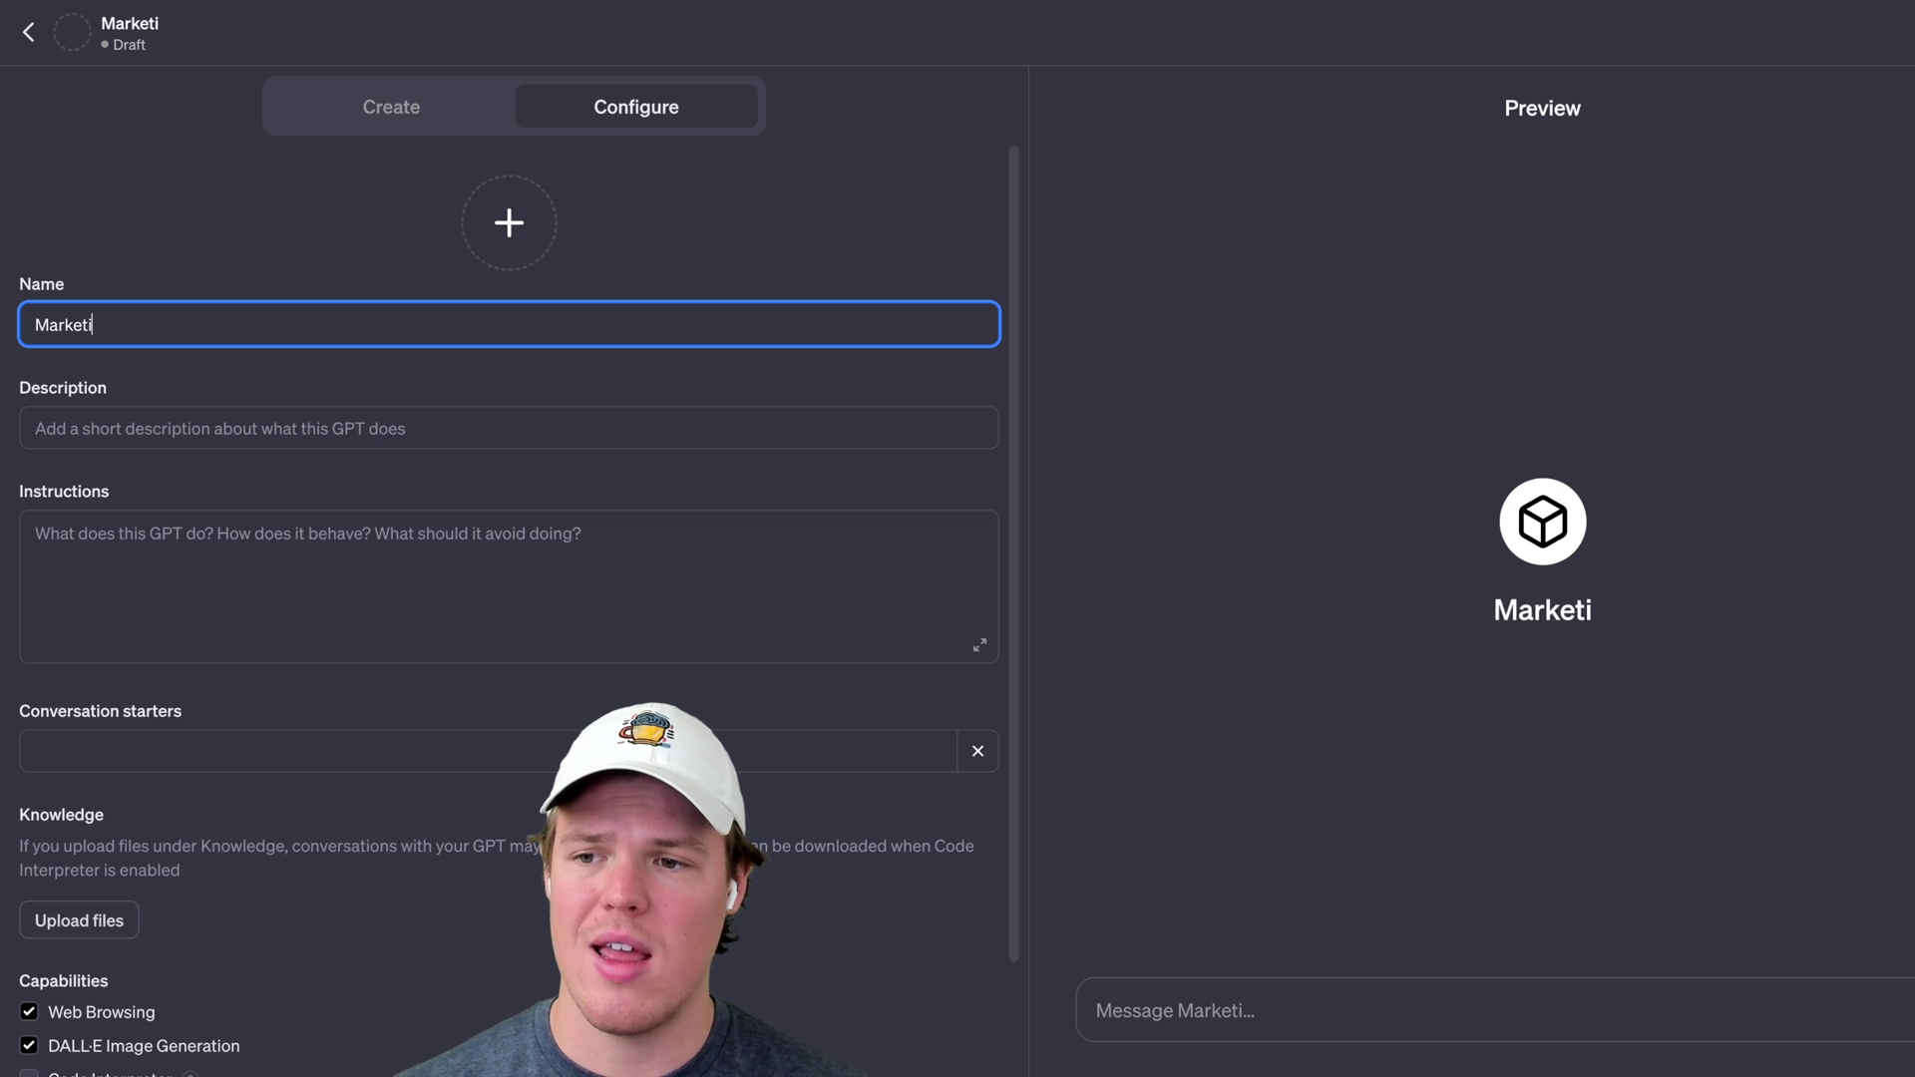
text(ng)
click(419, 280)
scroll(429, 409, down, 2)
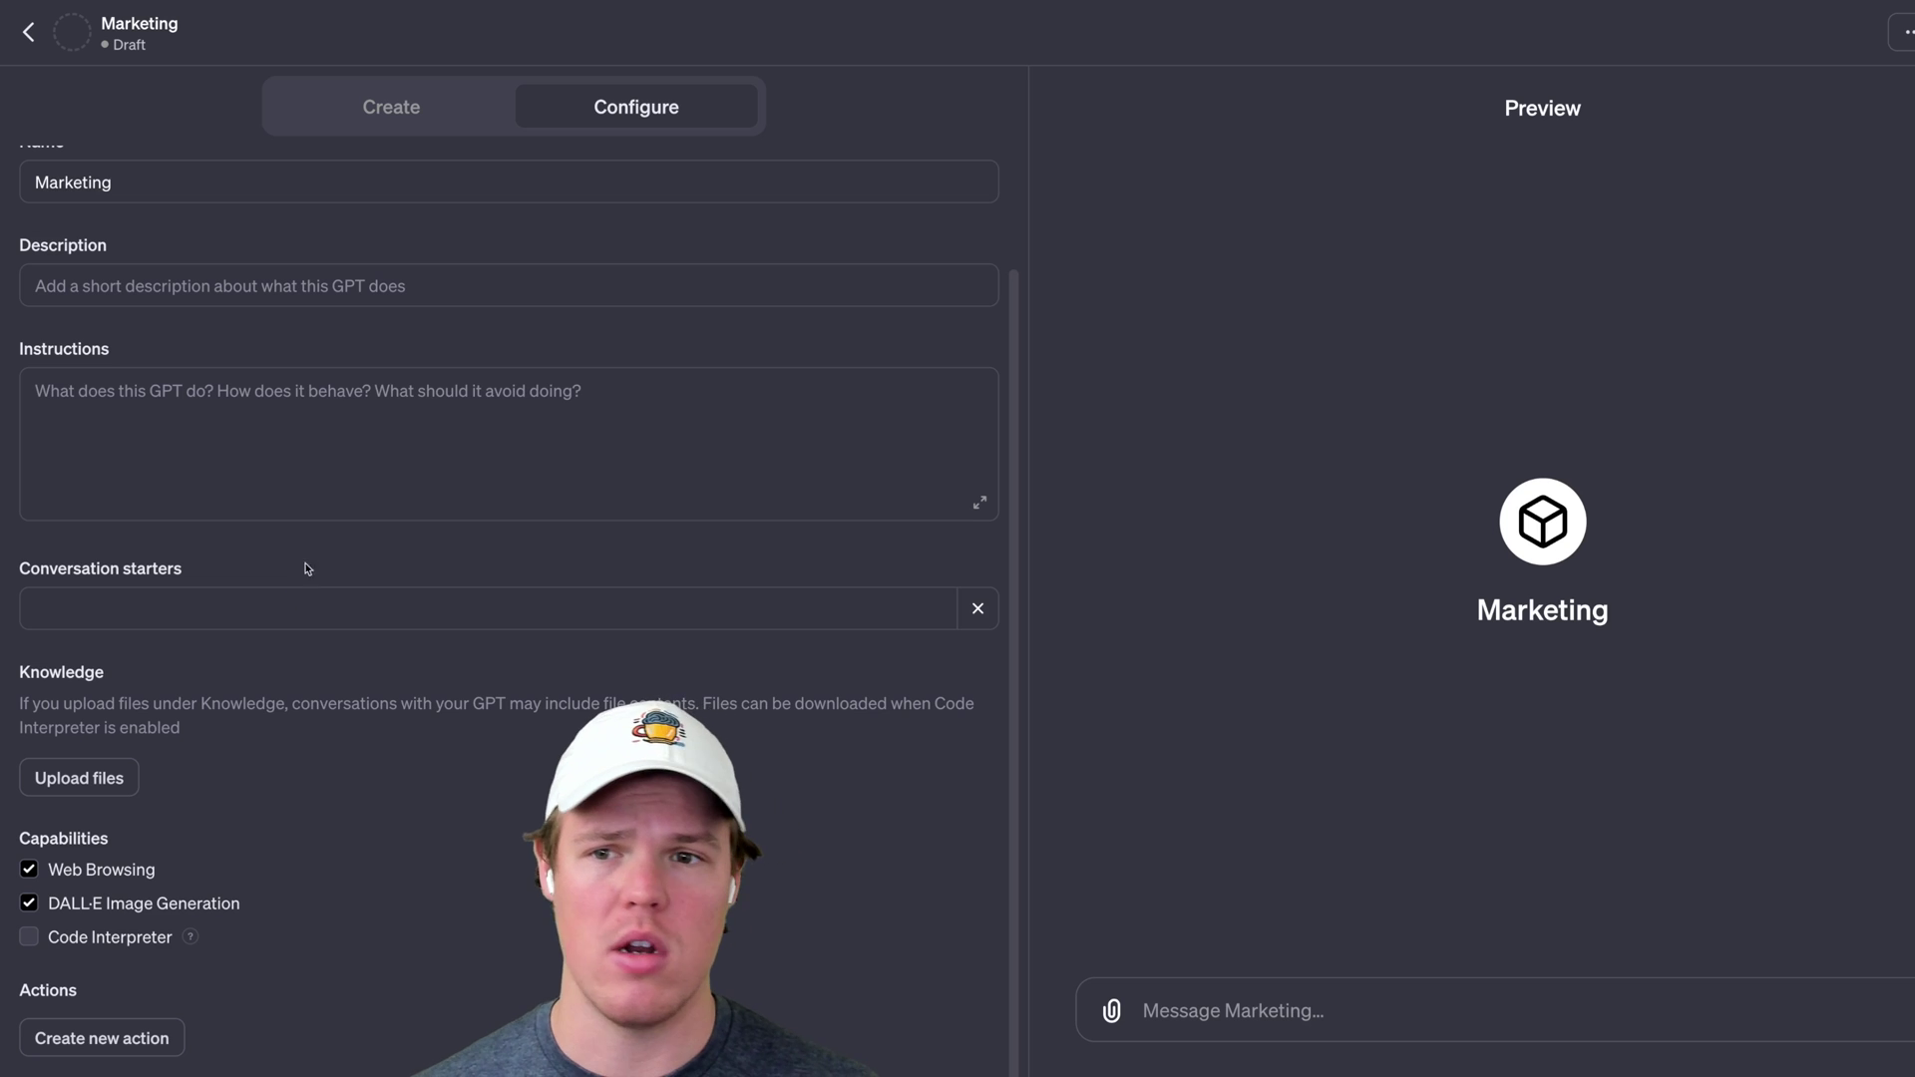
scroll(364, 478, up, 2)
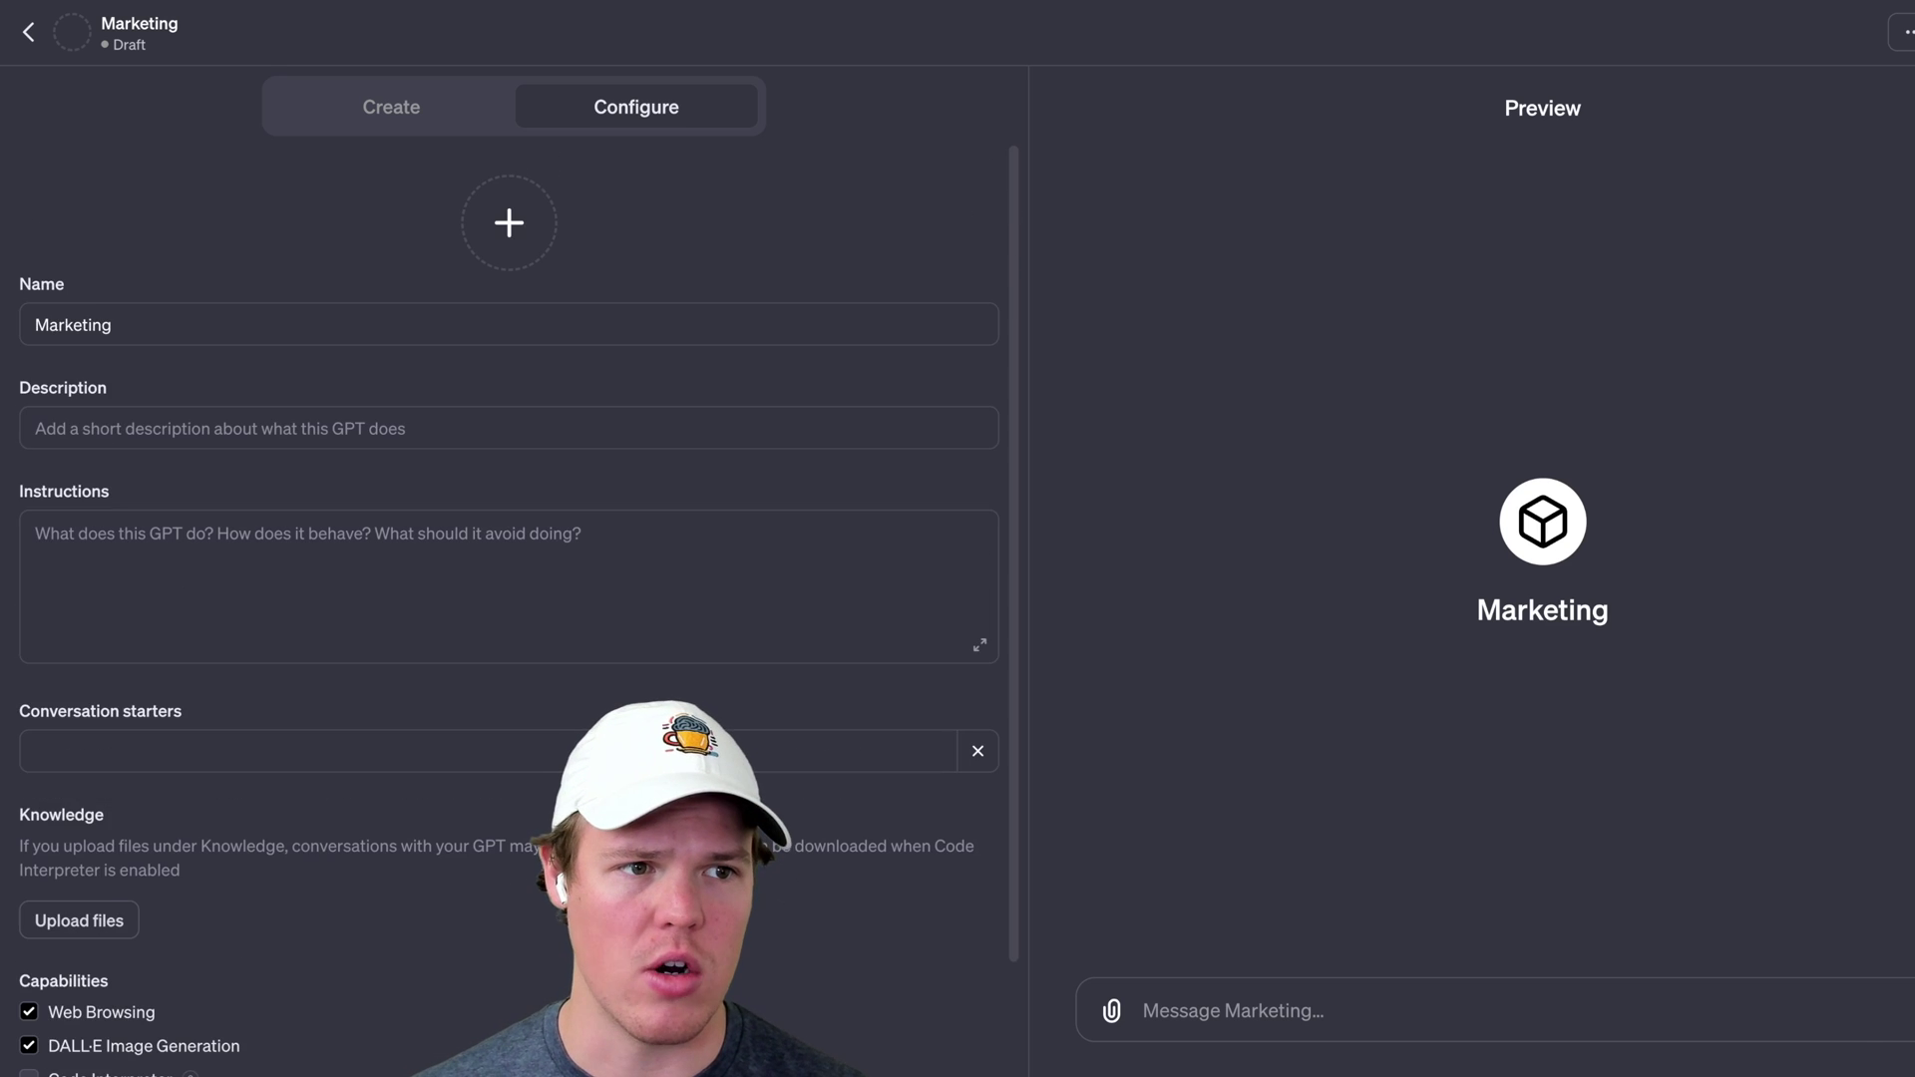
click(1857, 33)
Publish the Marketing GPT with the audience 'Anyone at Webcafe AI'
click(1711, 127)
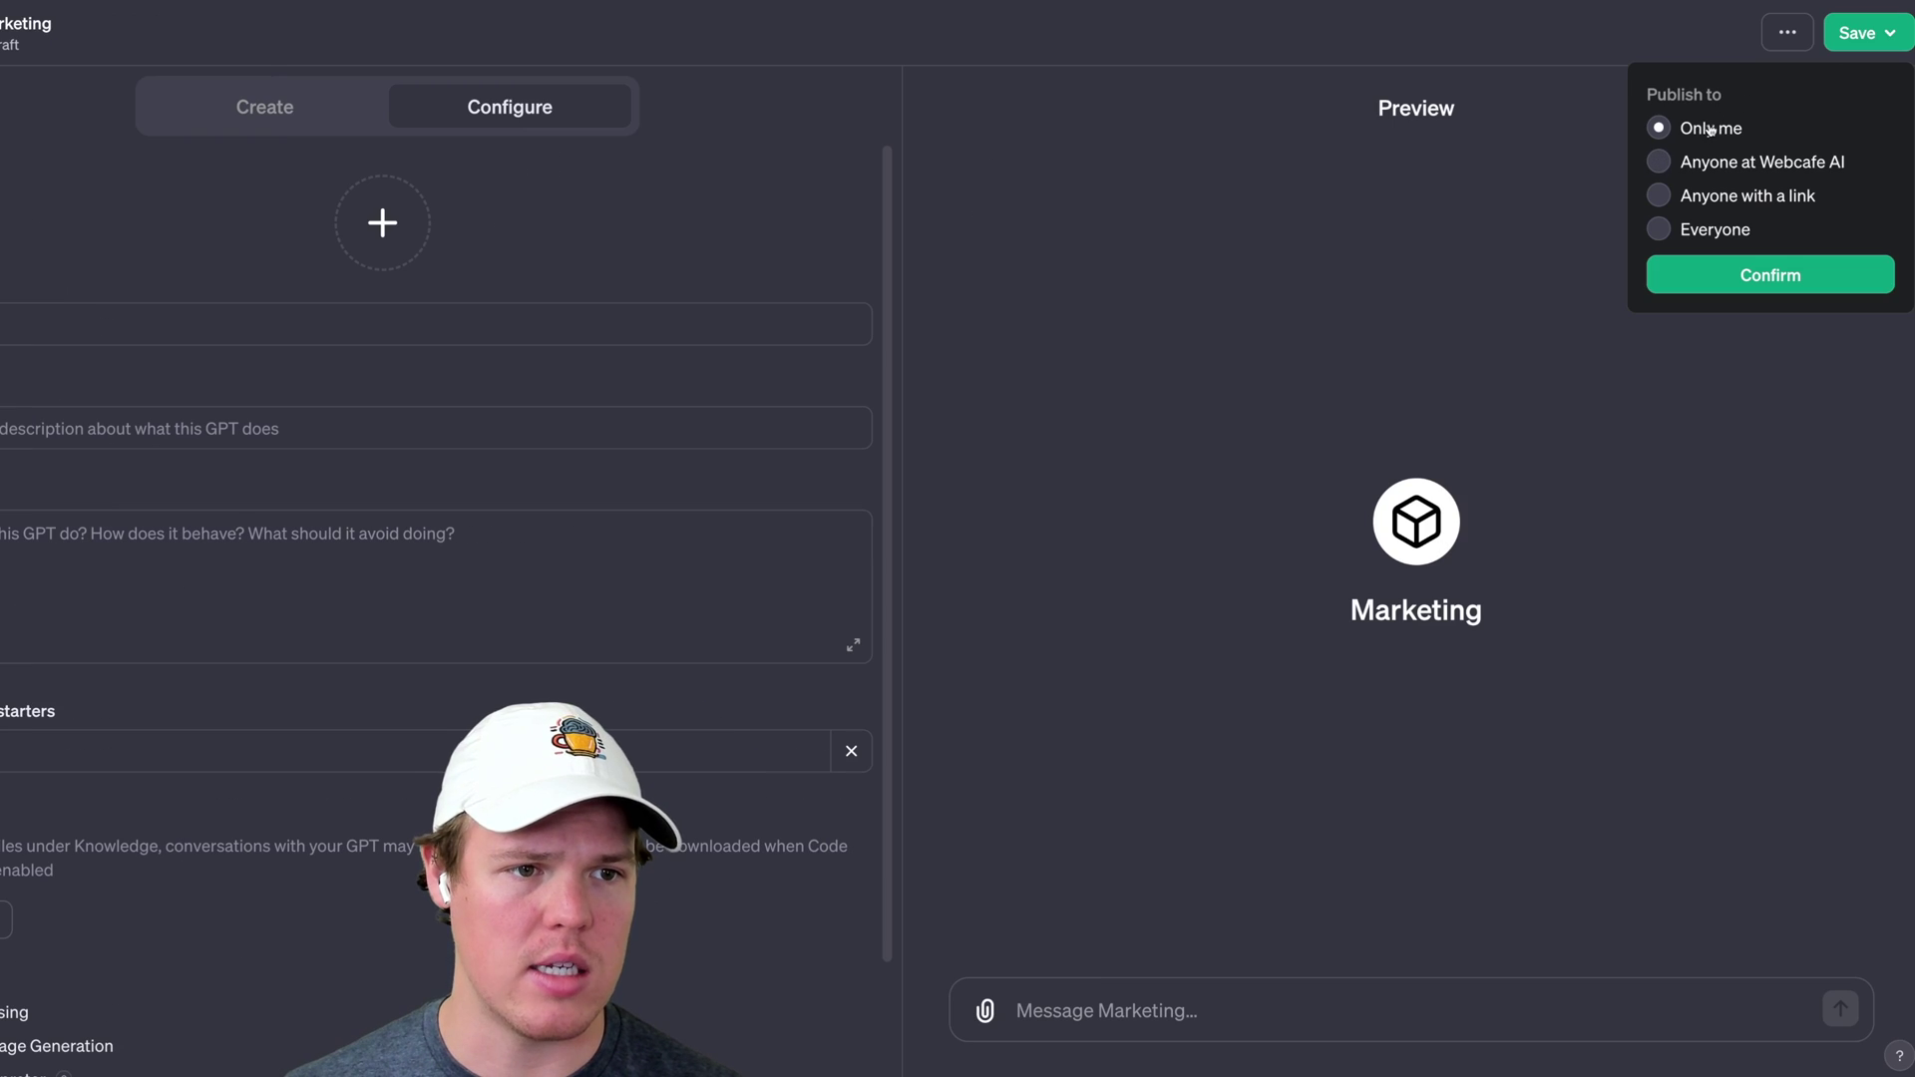
click(1756, 164)
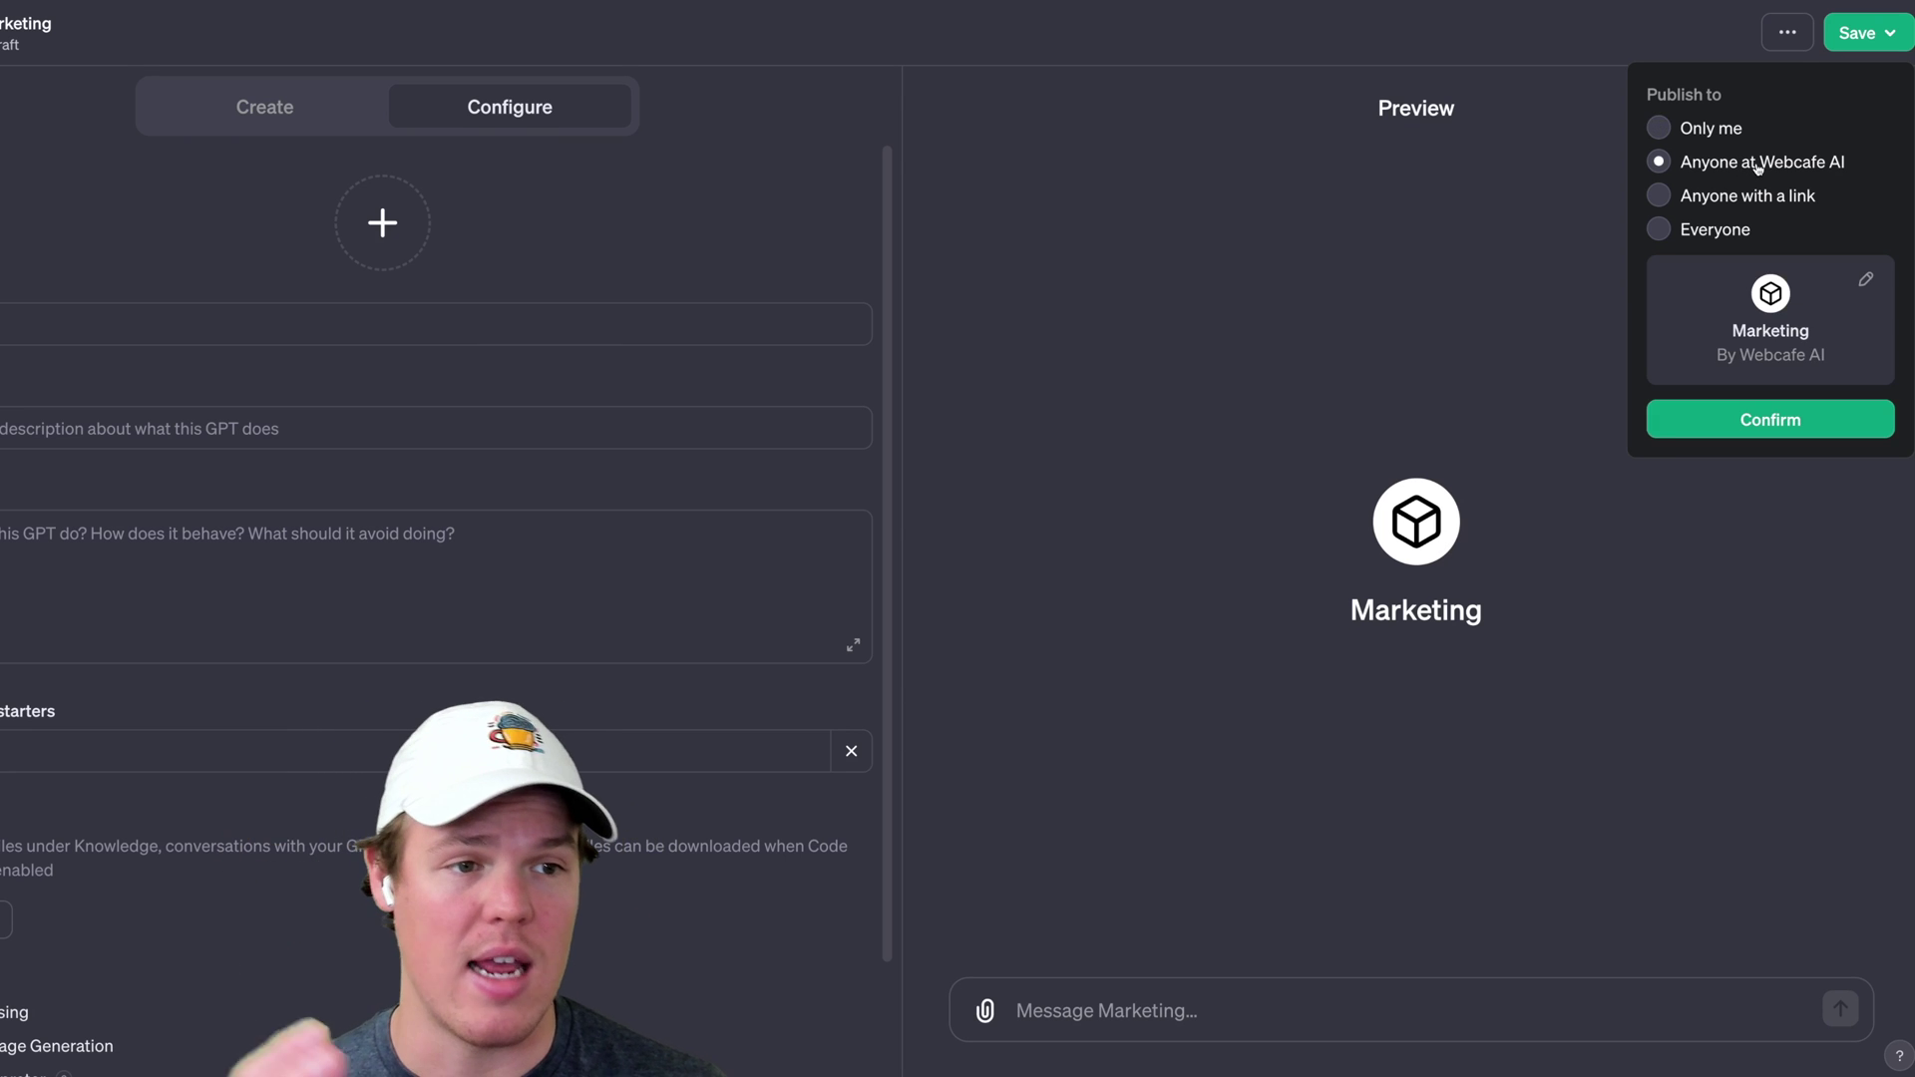
click(1708, 429)
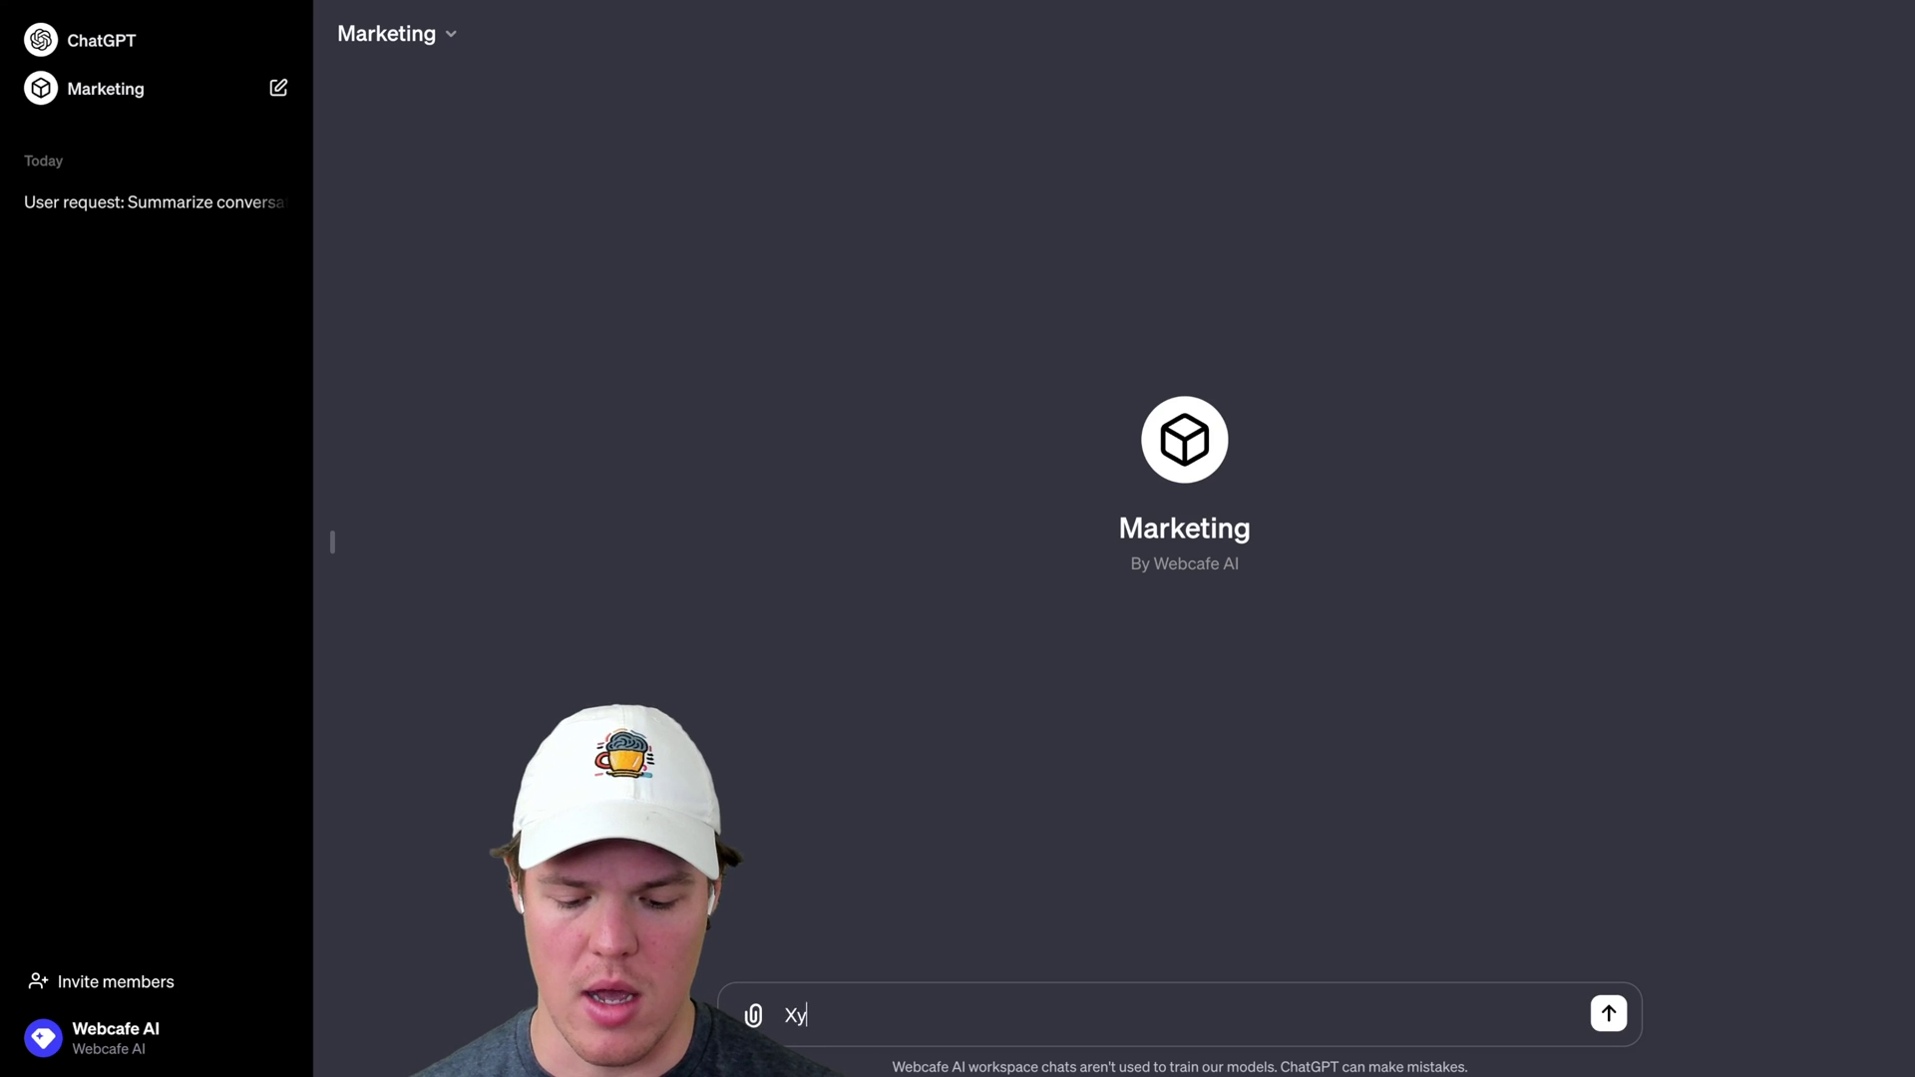
Send the test message 'Xyz' to the Marketing GPT, then view and close its share link
text(z)
key(Return)
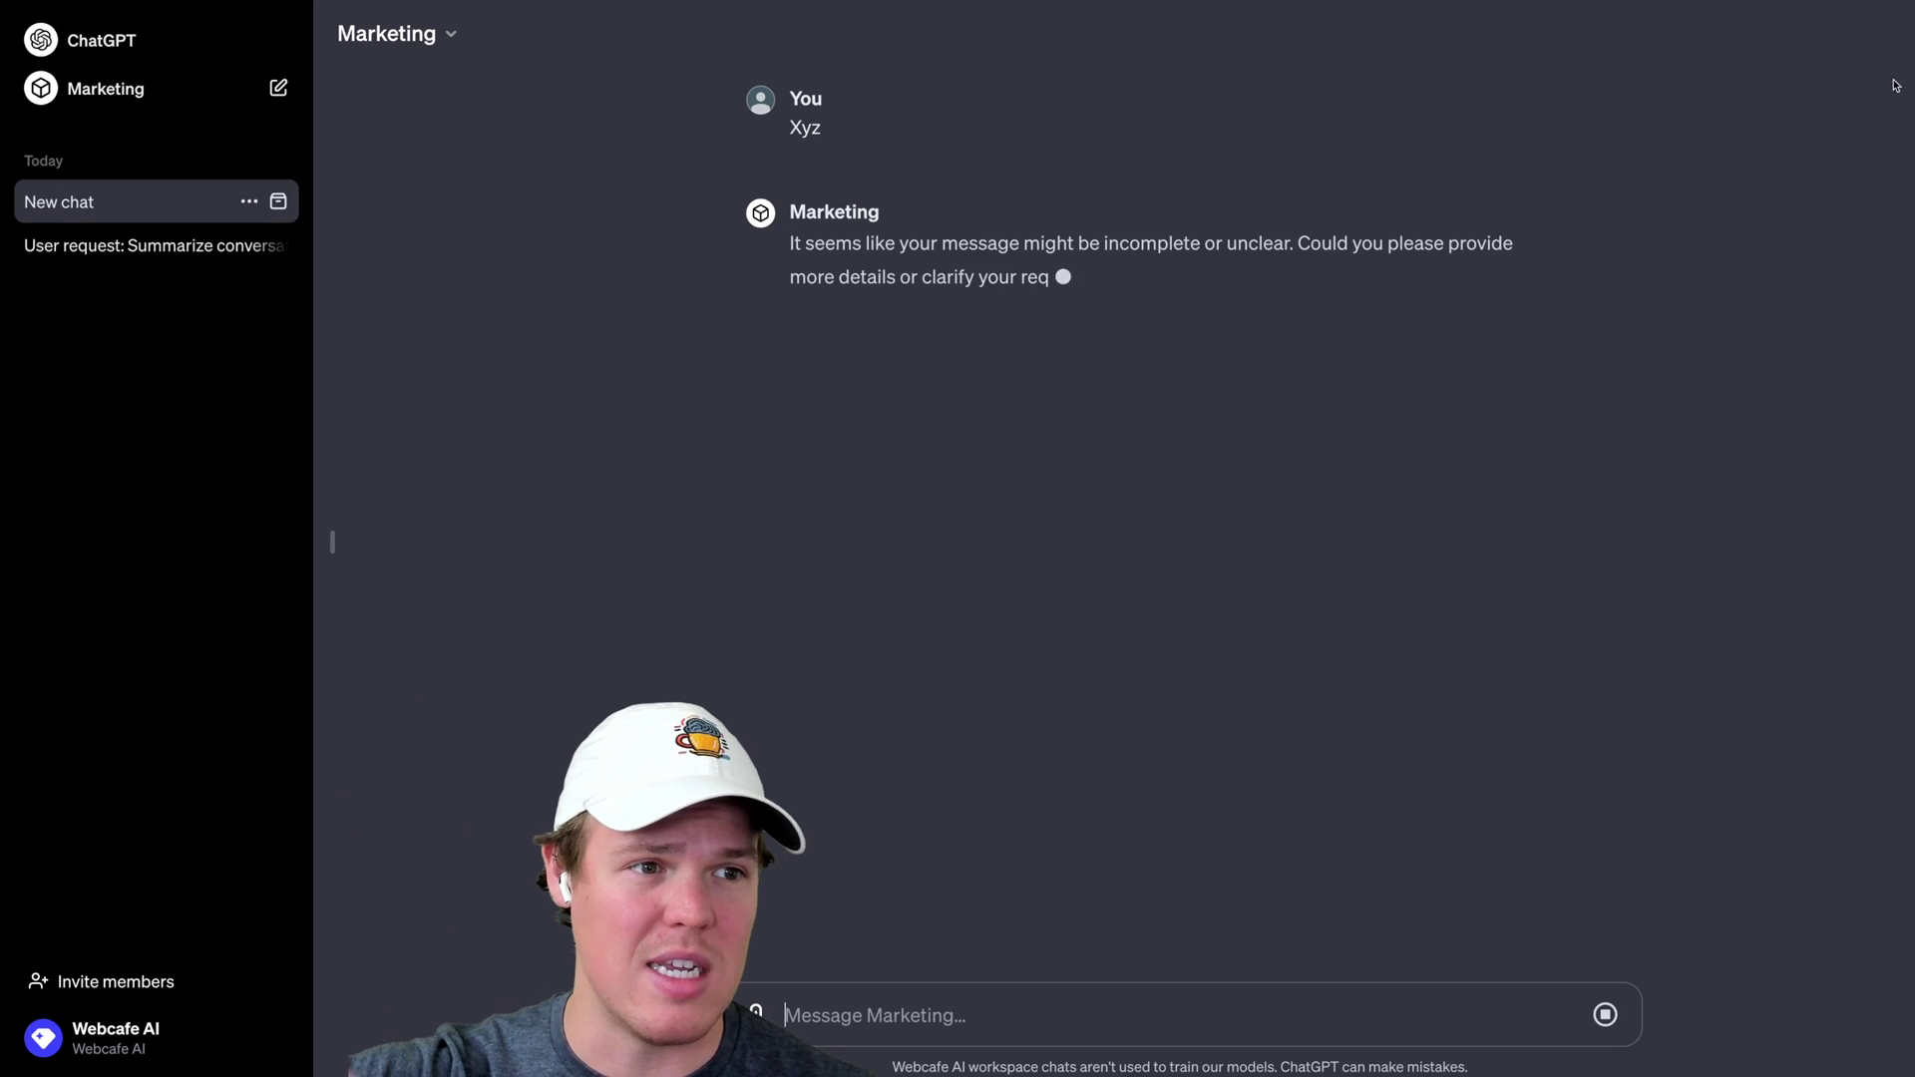
click(1893, 32)
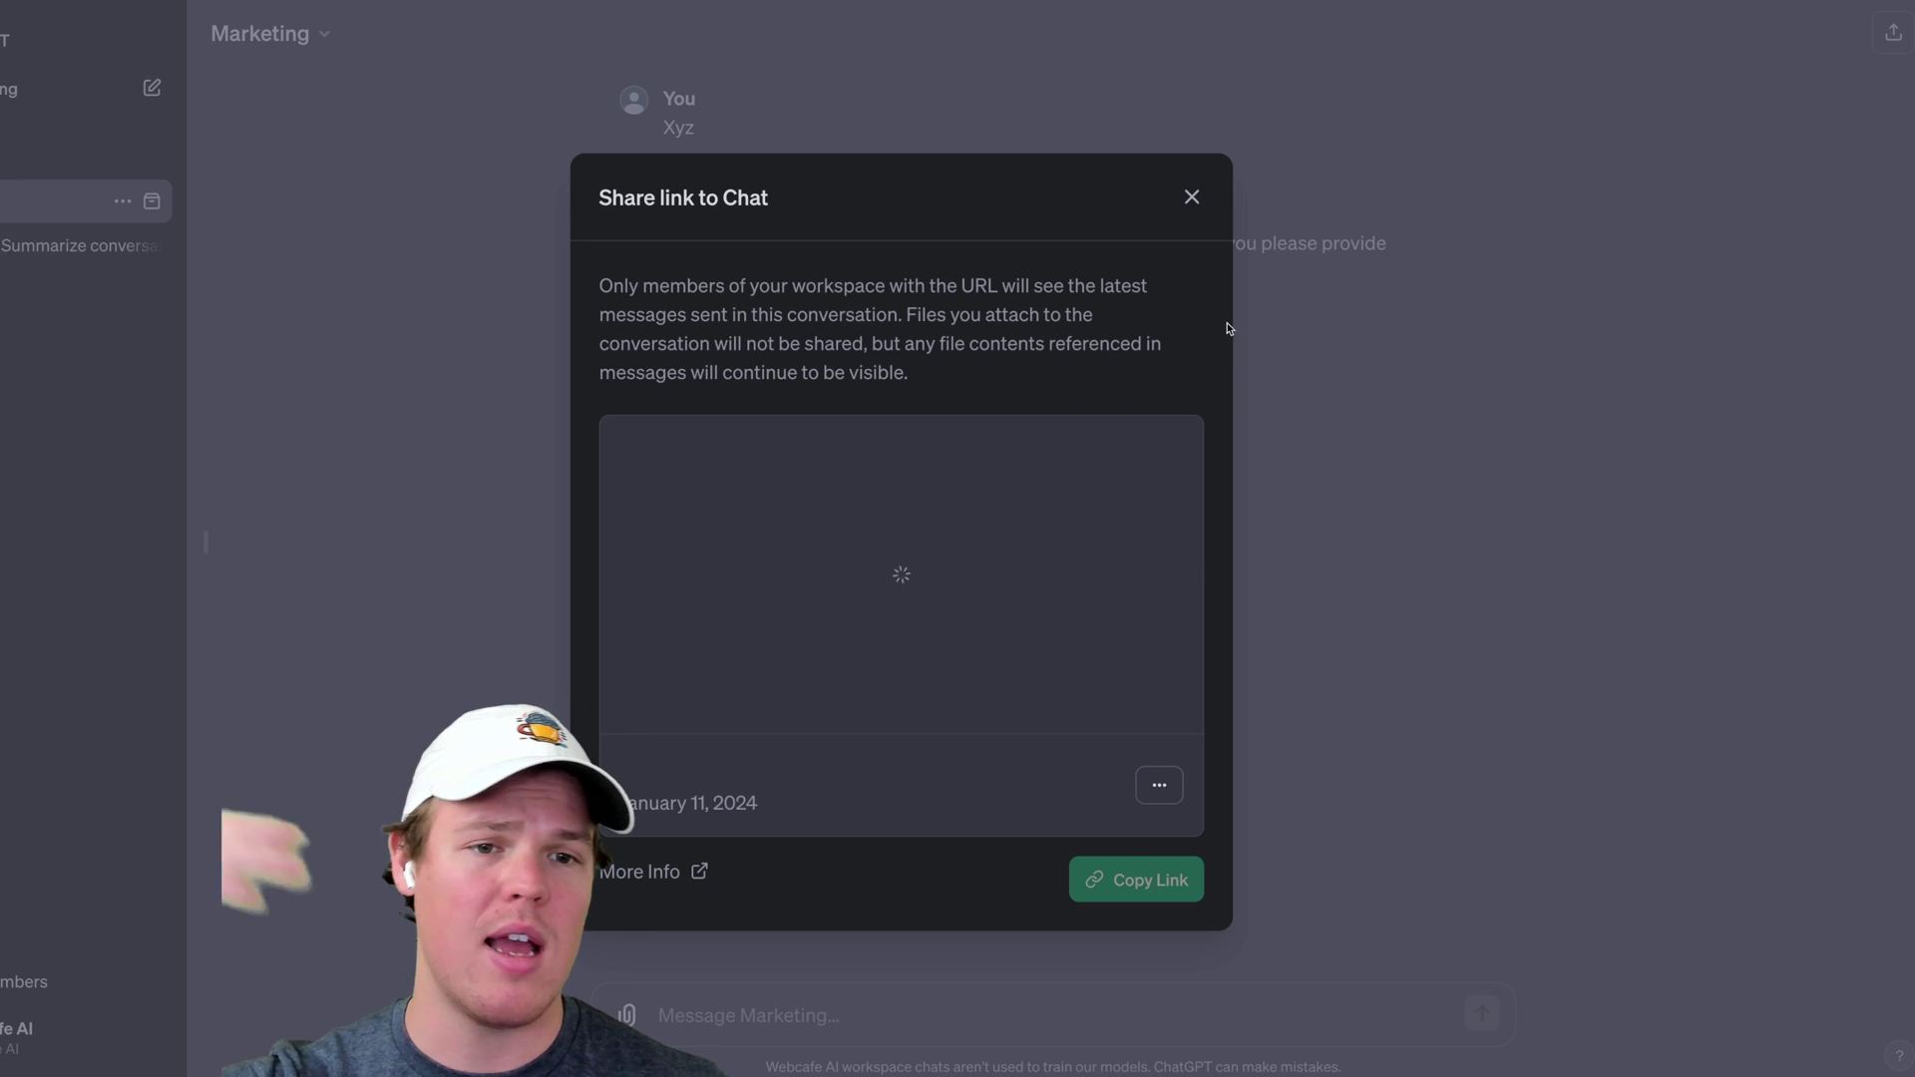
click(1192, 199)
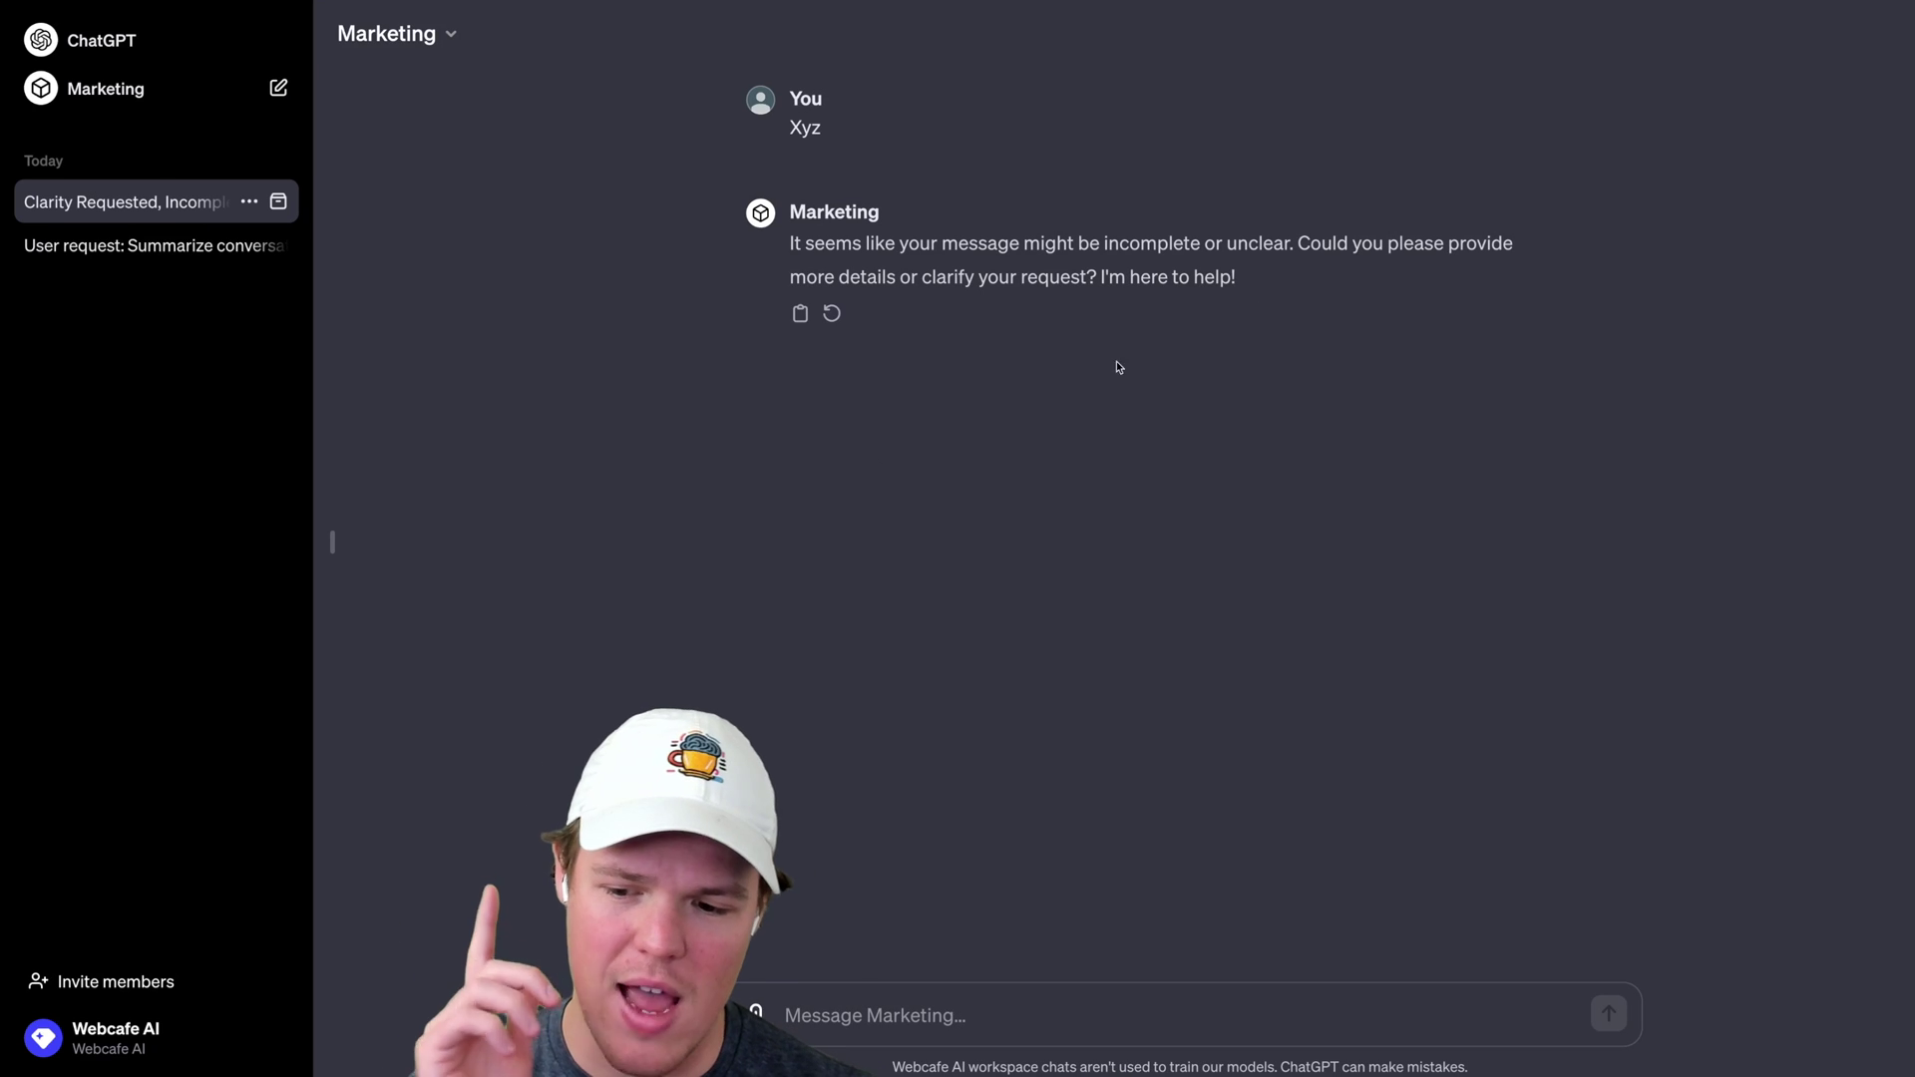
Use the Webcafe AI account menu to switch to Personal account, reloading a fresh GPT-4 chat
click(132, 1055)
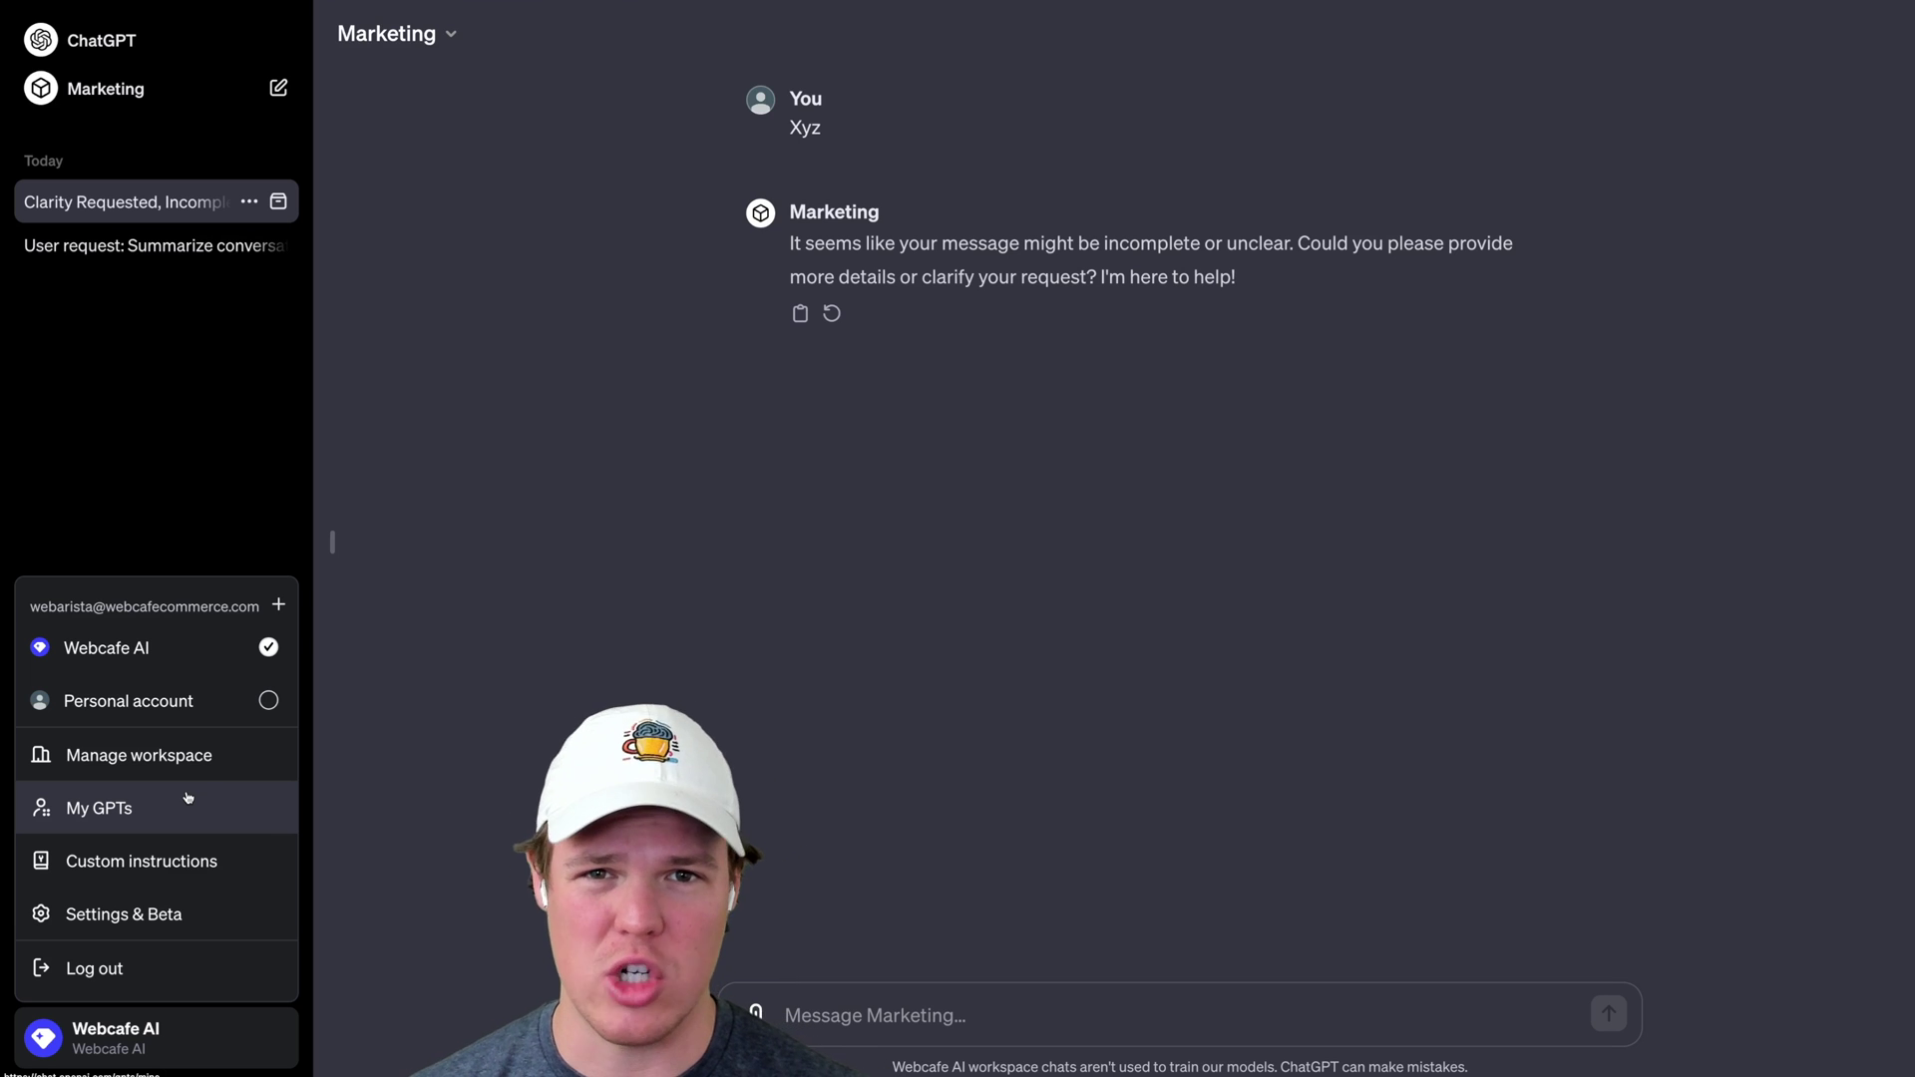
click(604, 602)
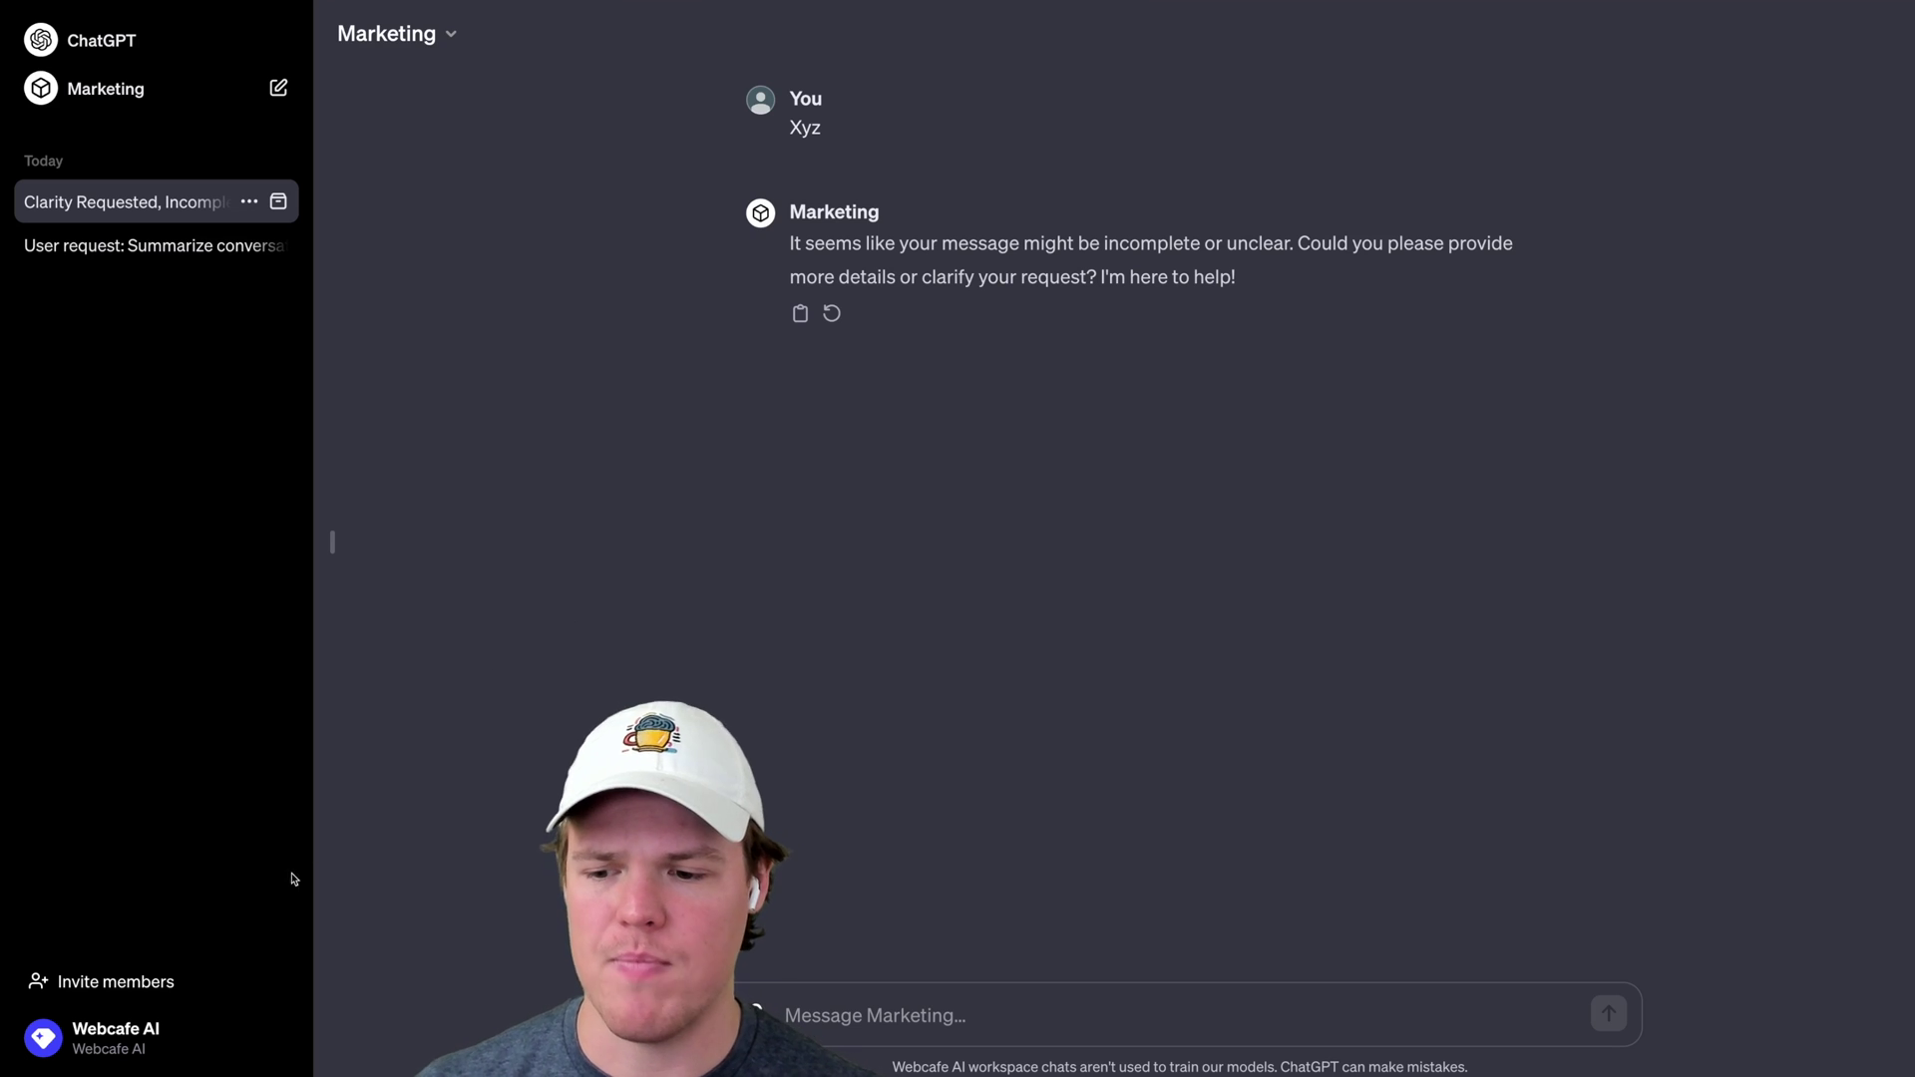
click(171, 1023)
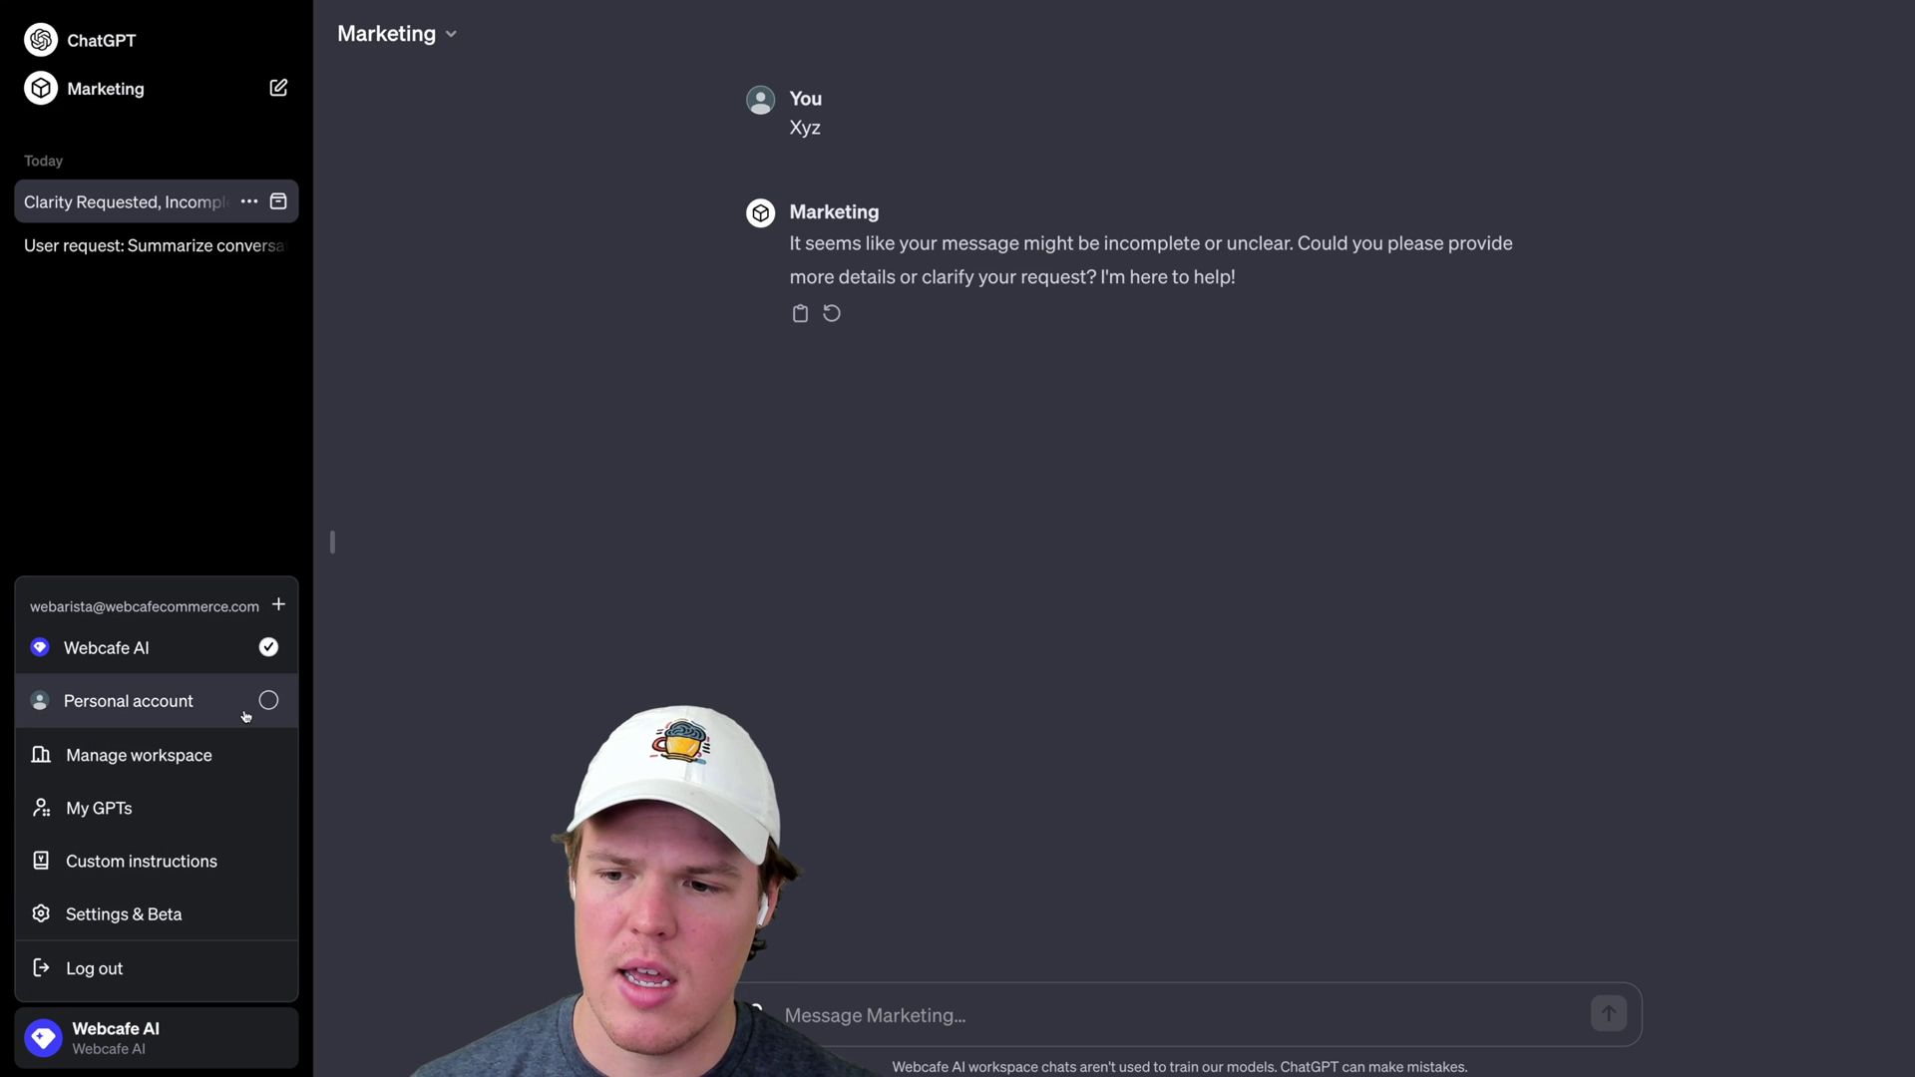
click(445, 694)
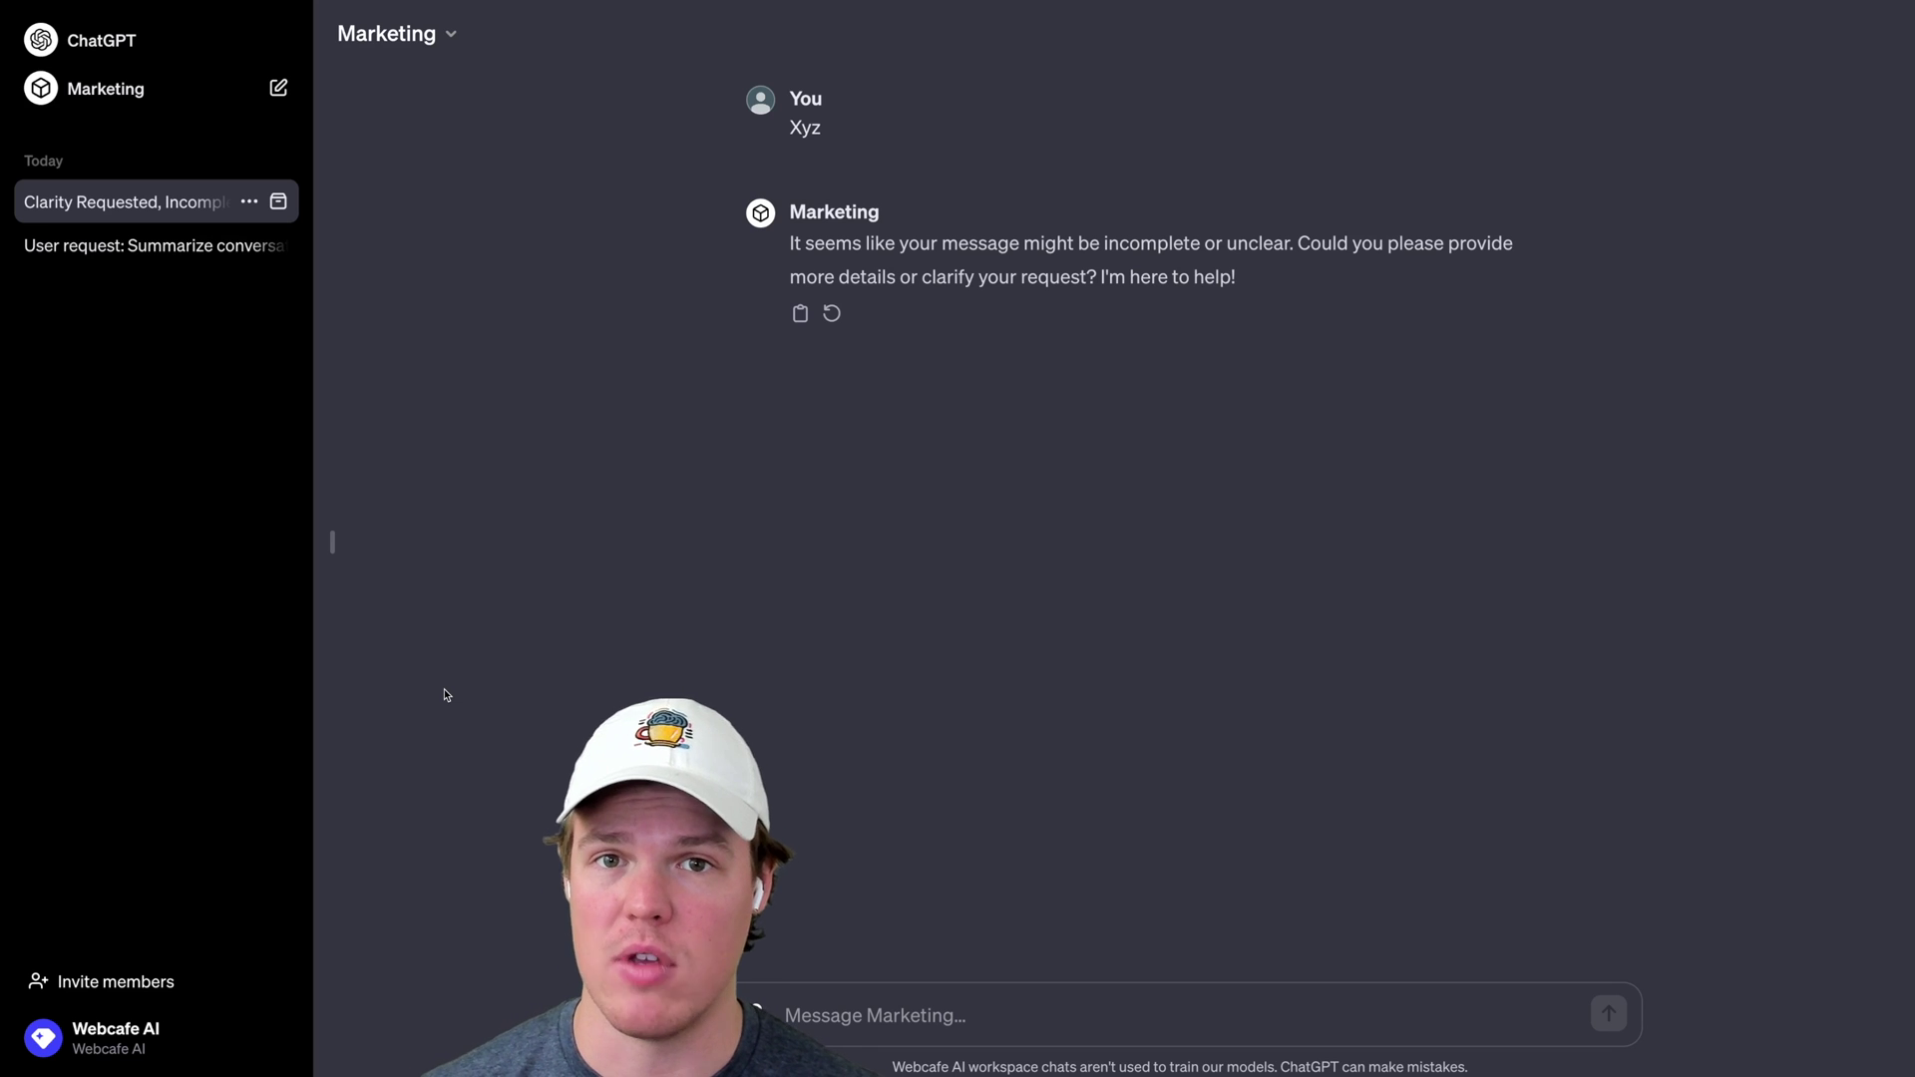
click(115, 1037)
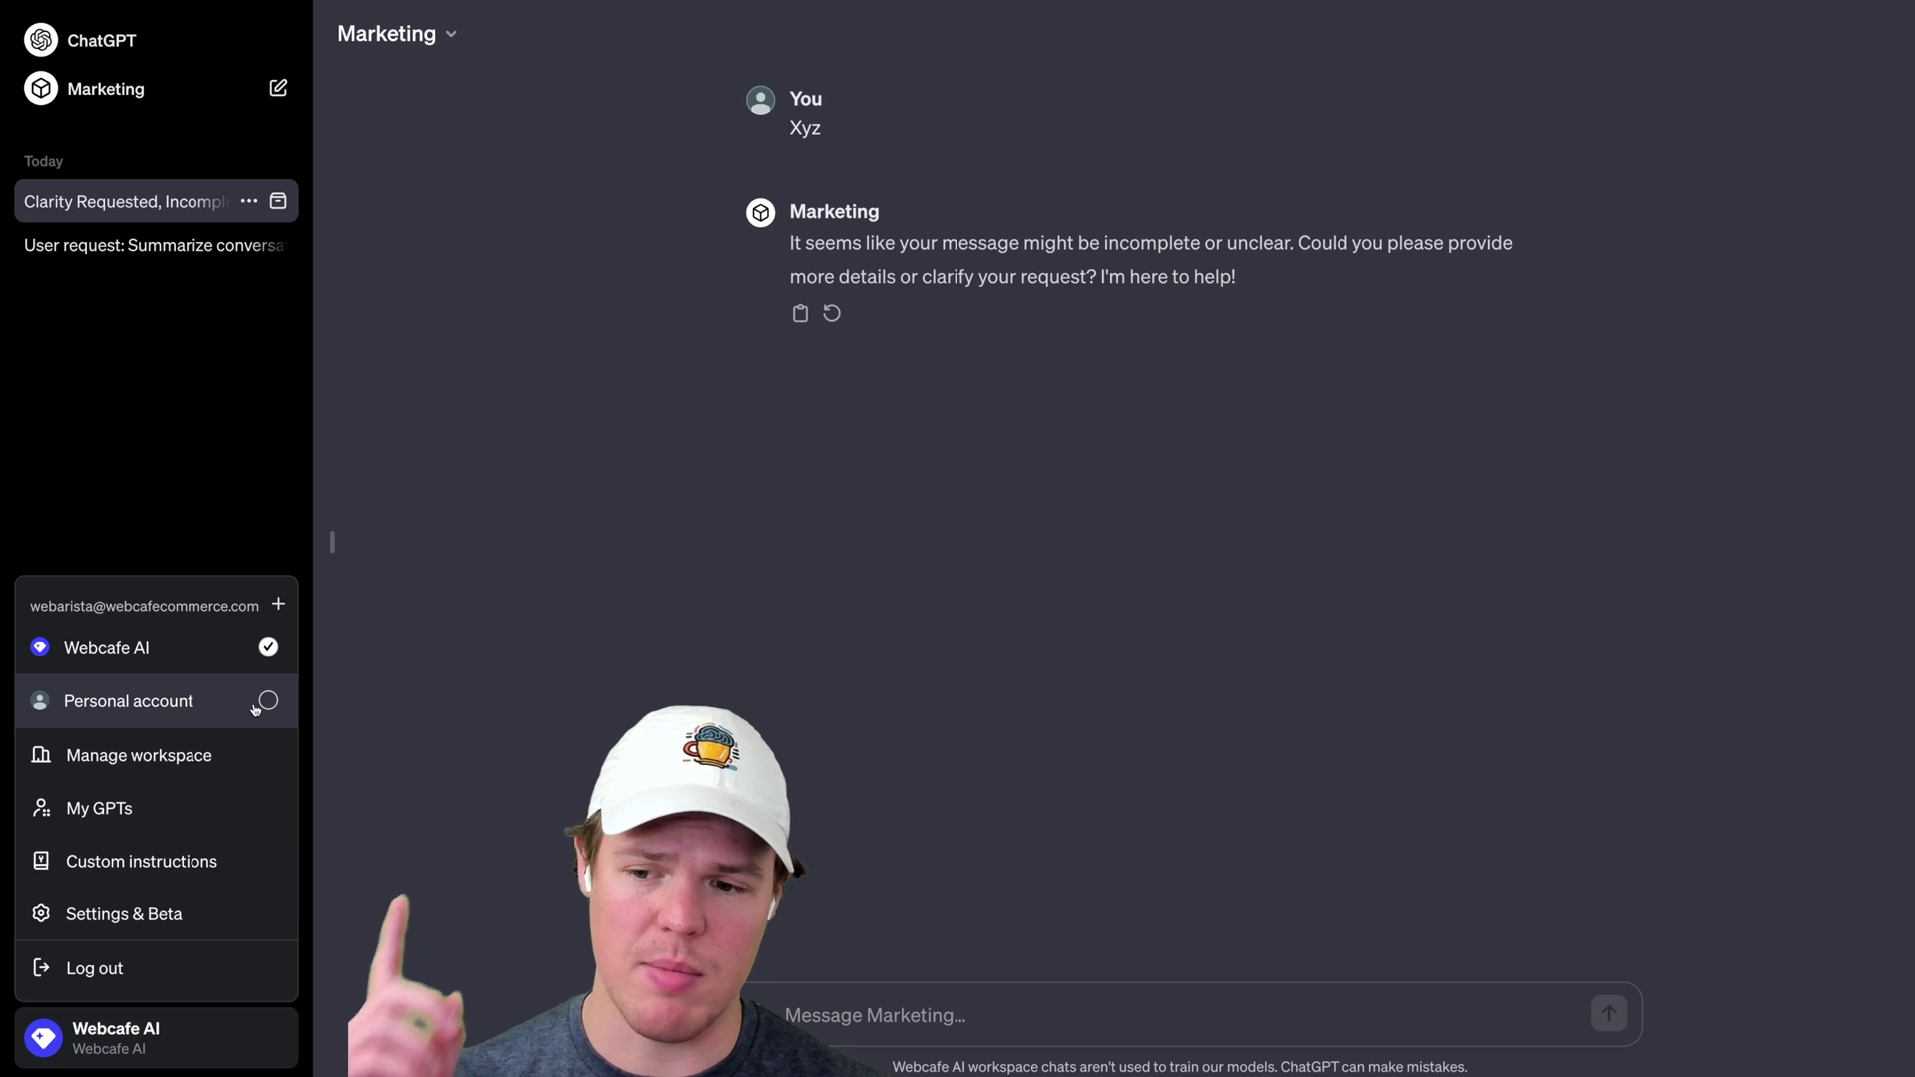
click(257, 704)
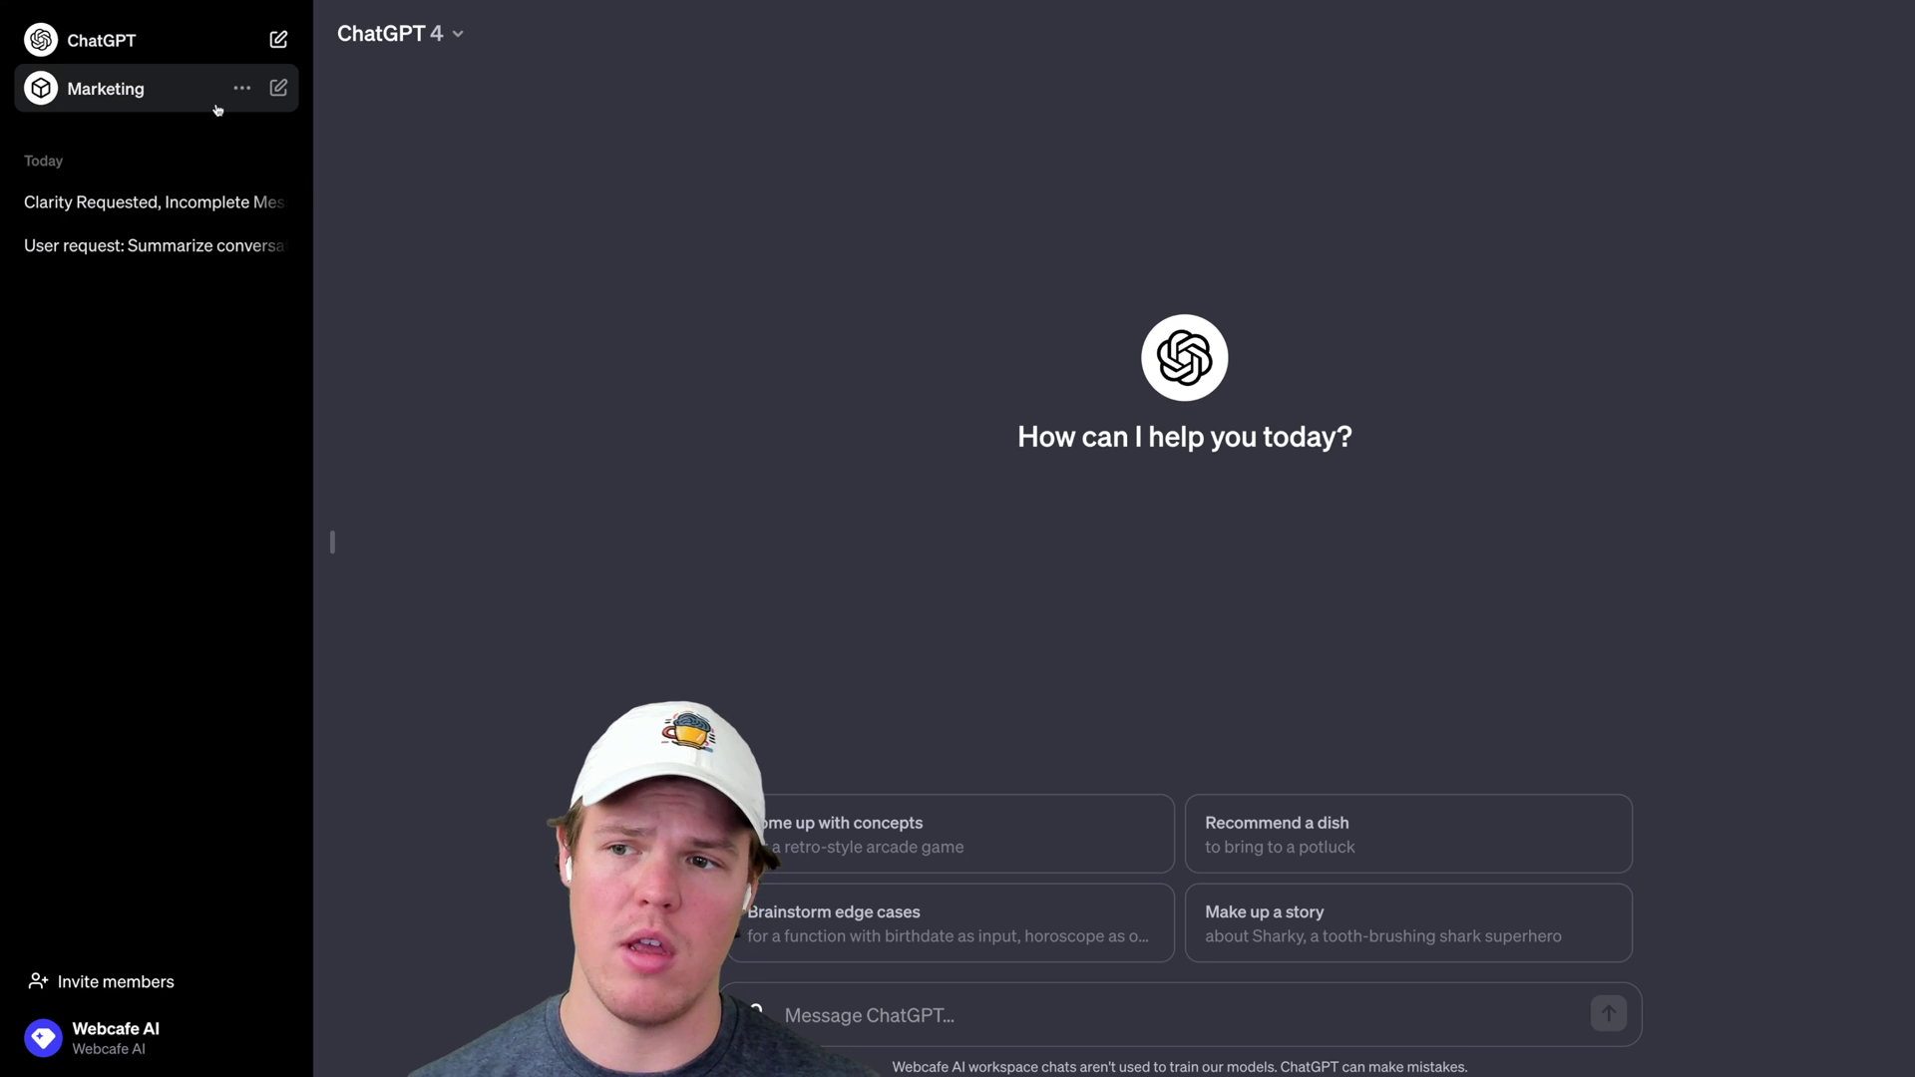
click(150, 1035)
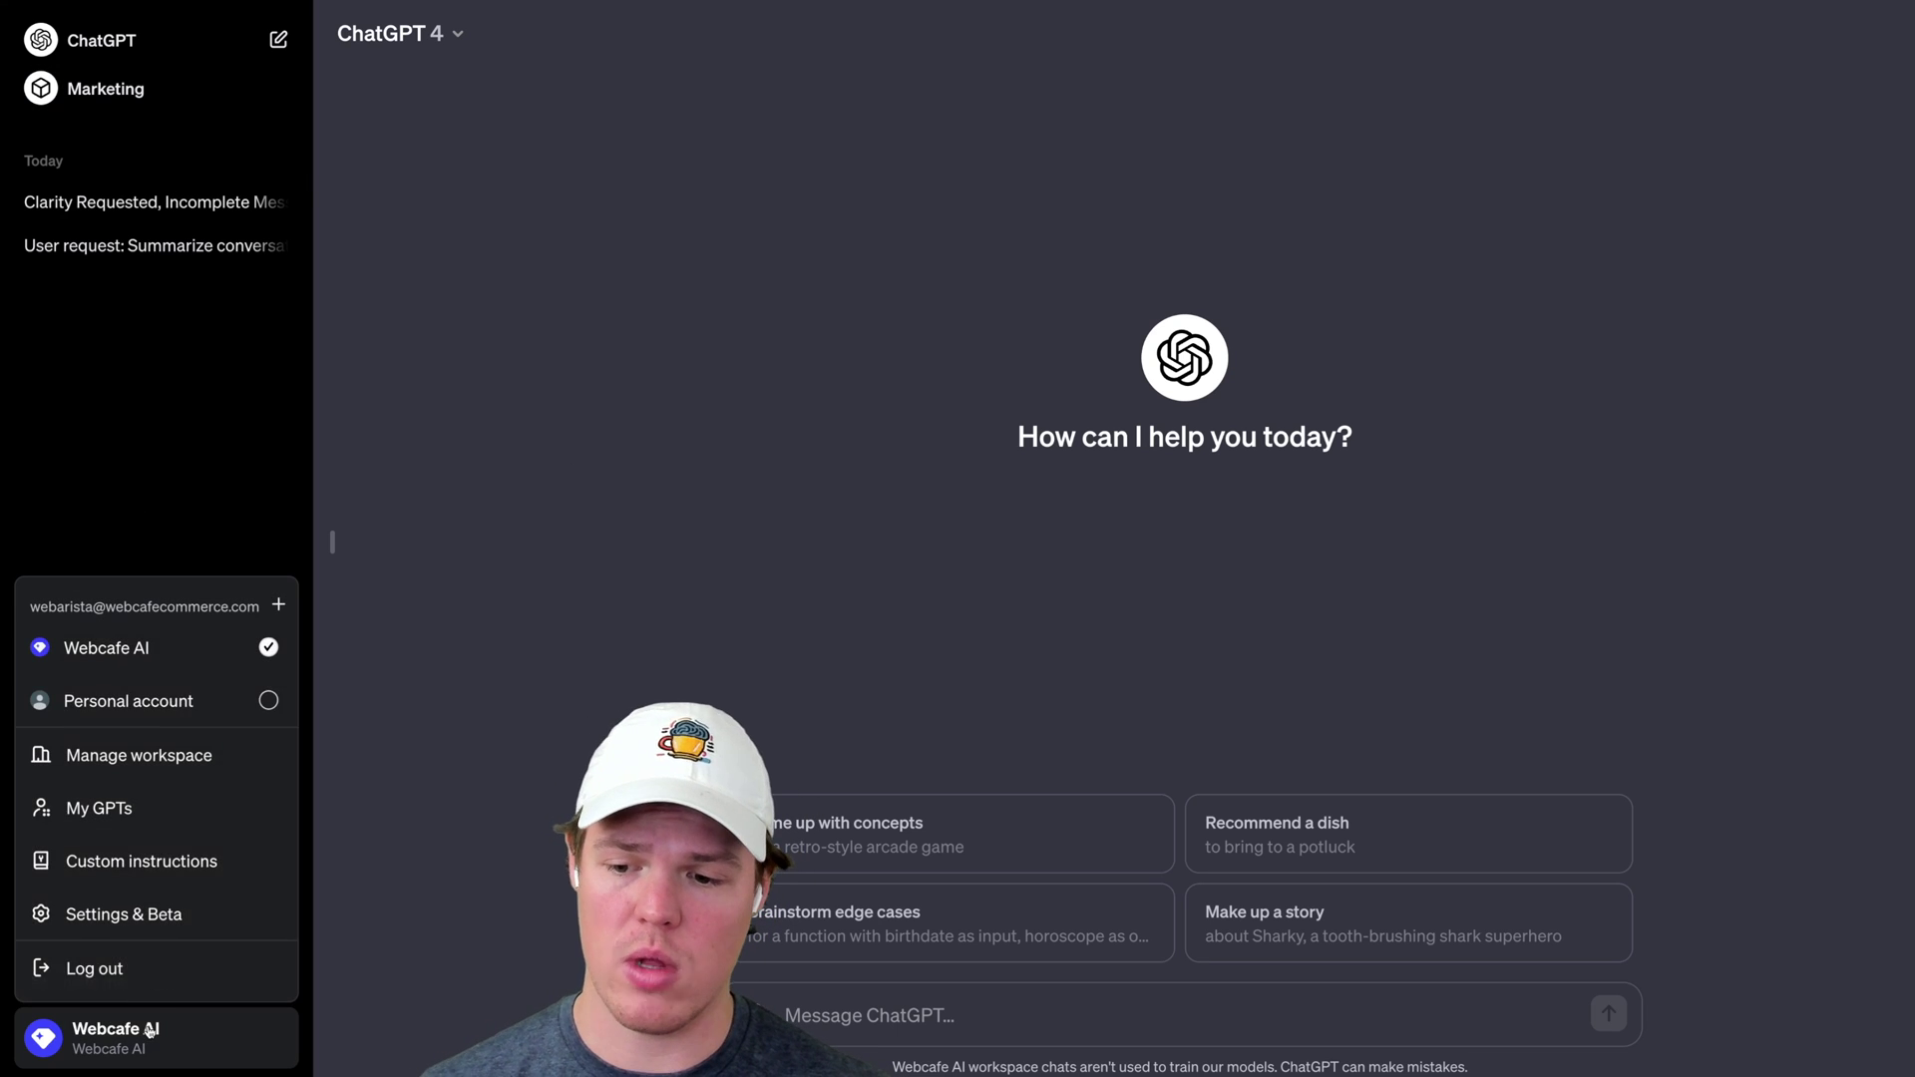
click(277, 607)
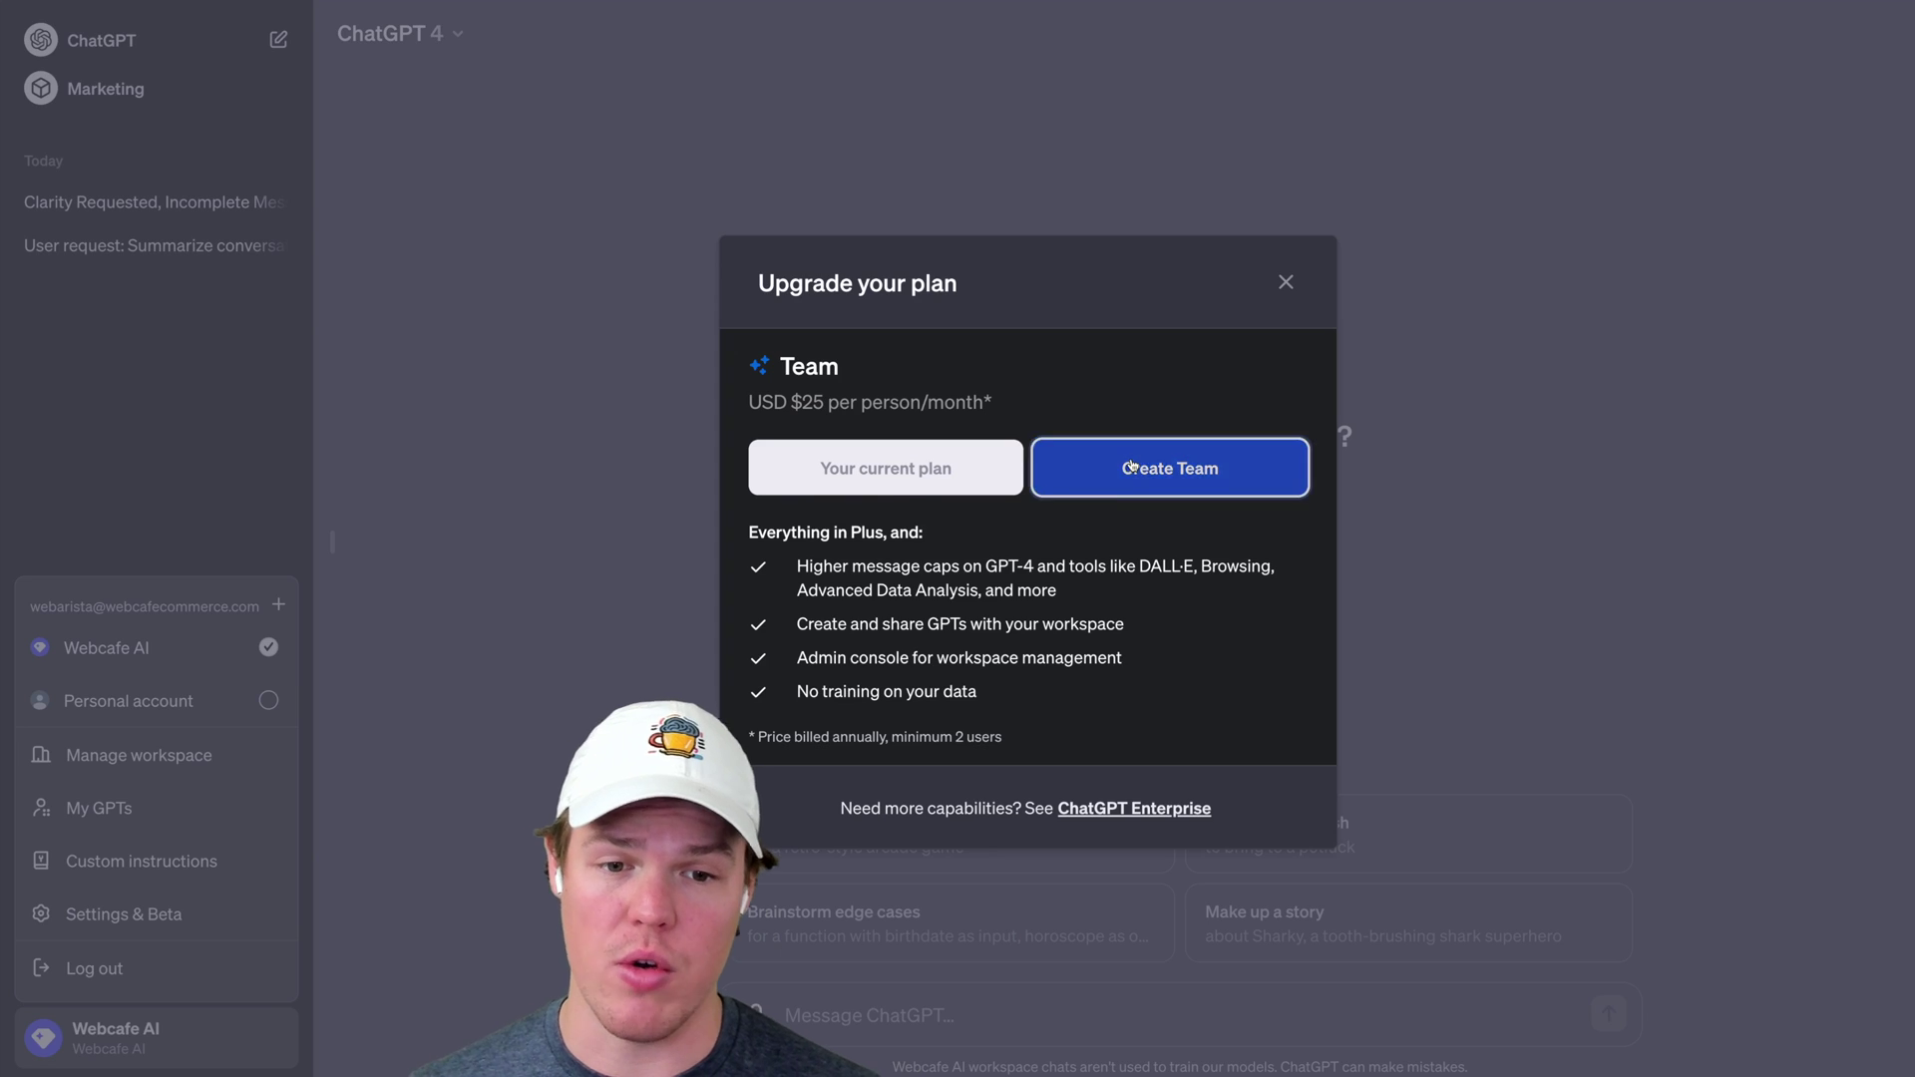
click(1092, 461)
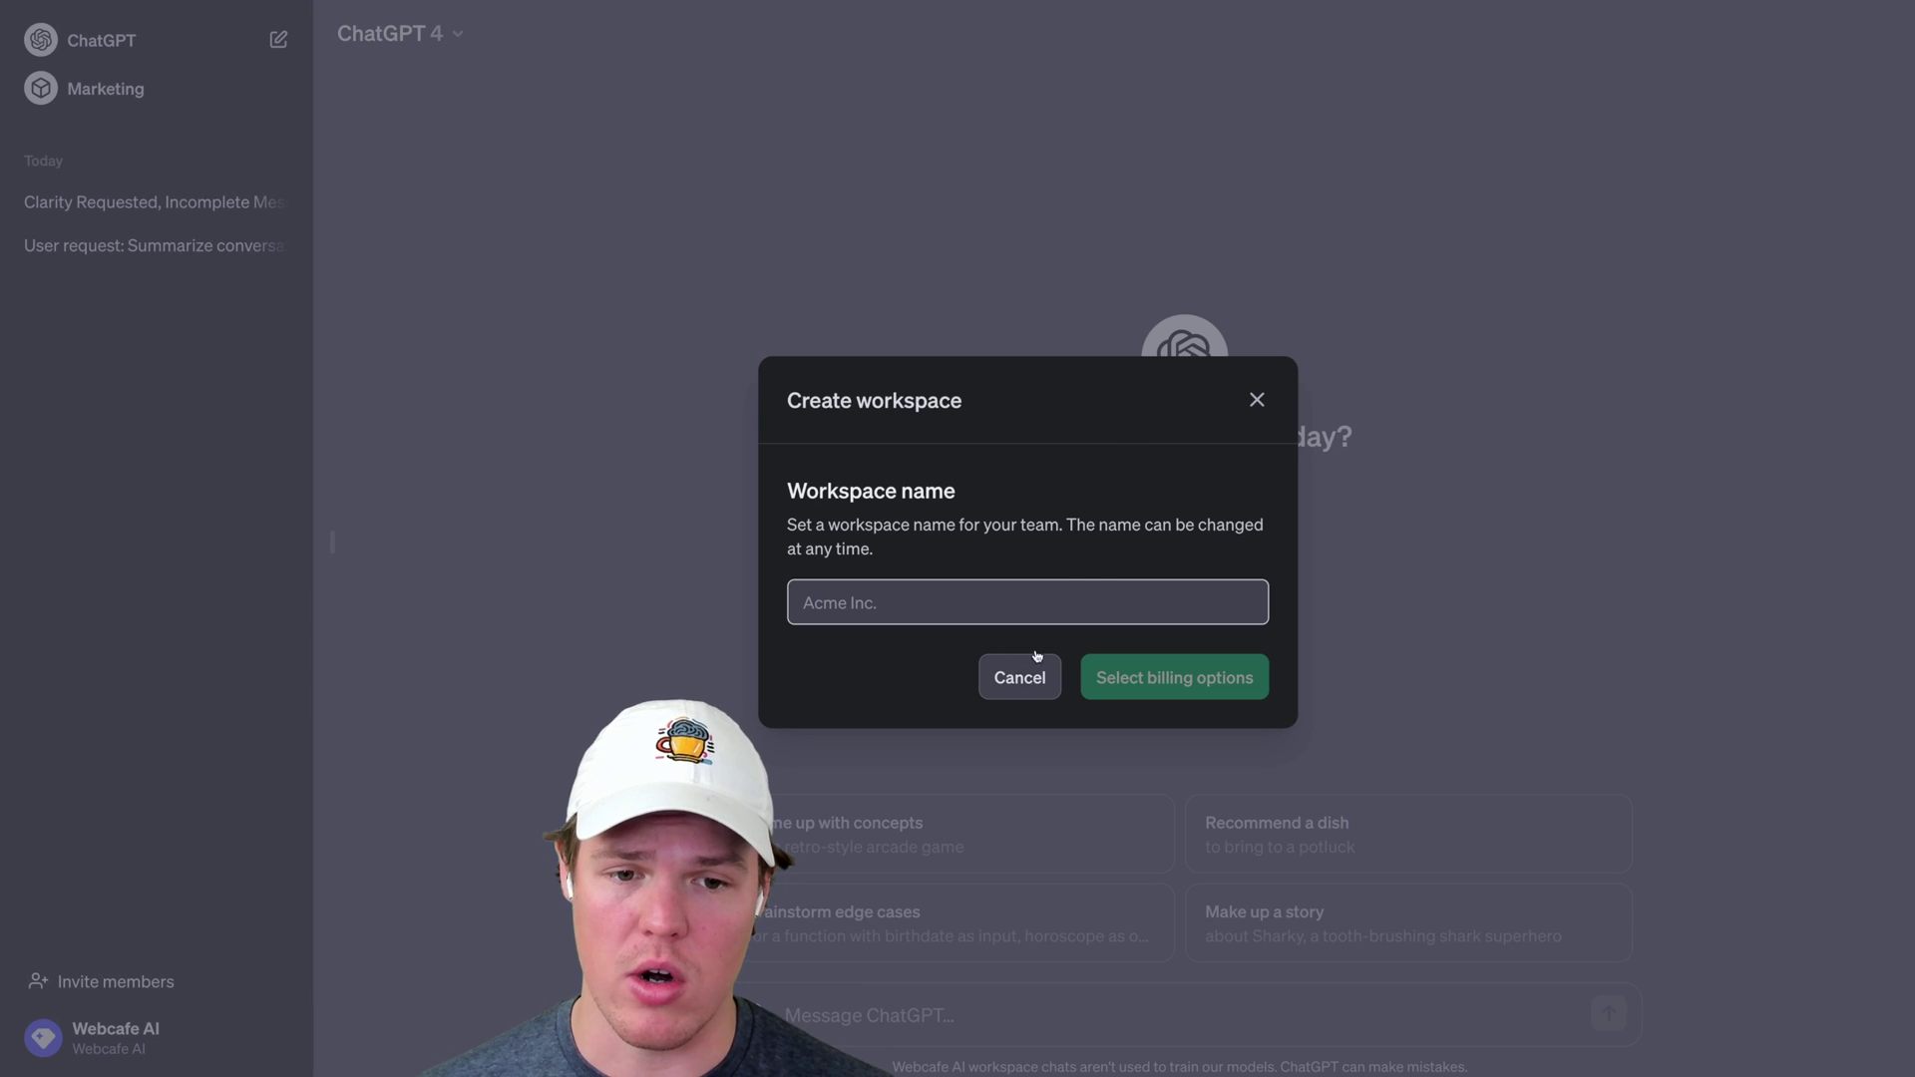
click(1255, 400)
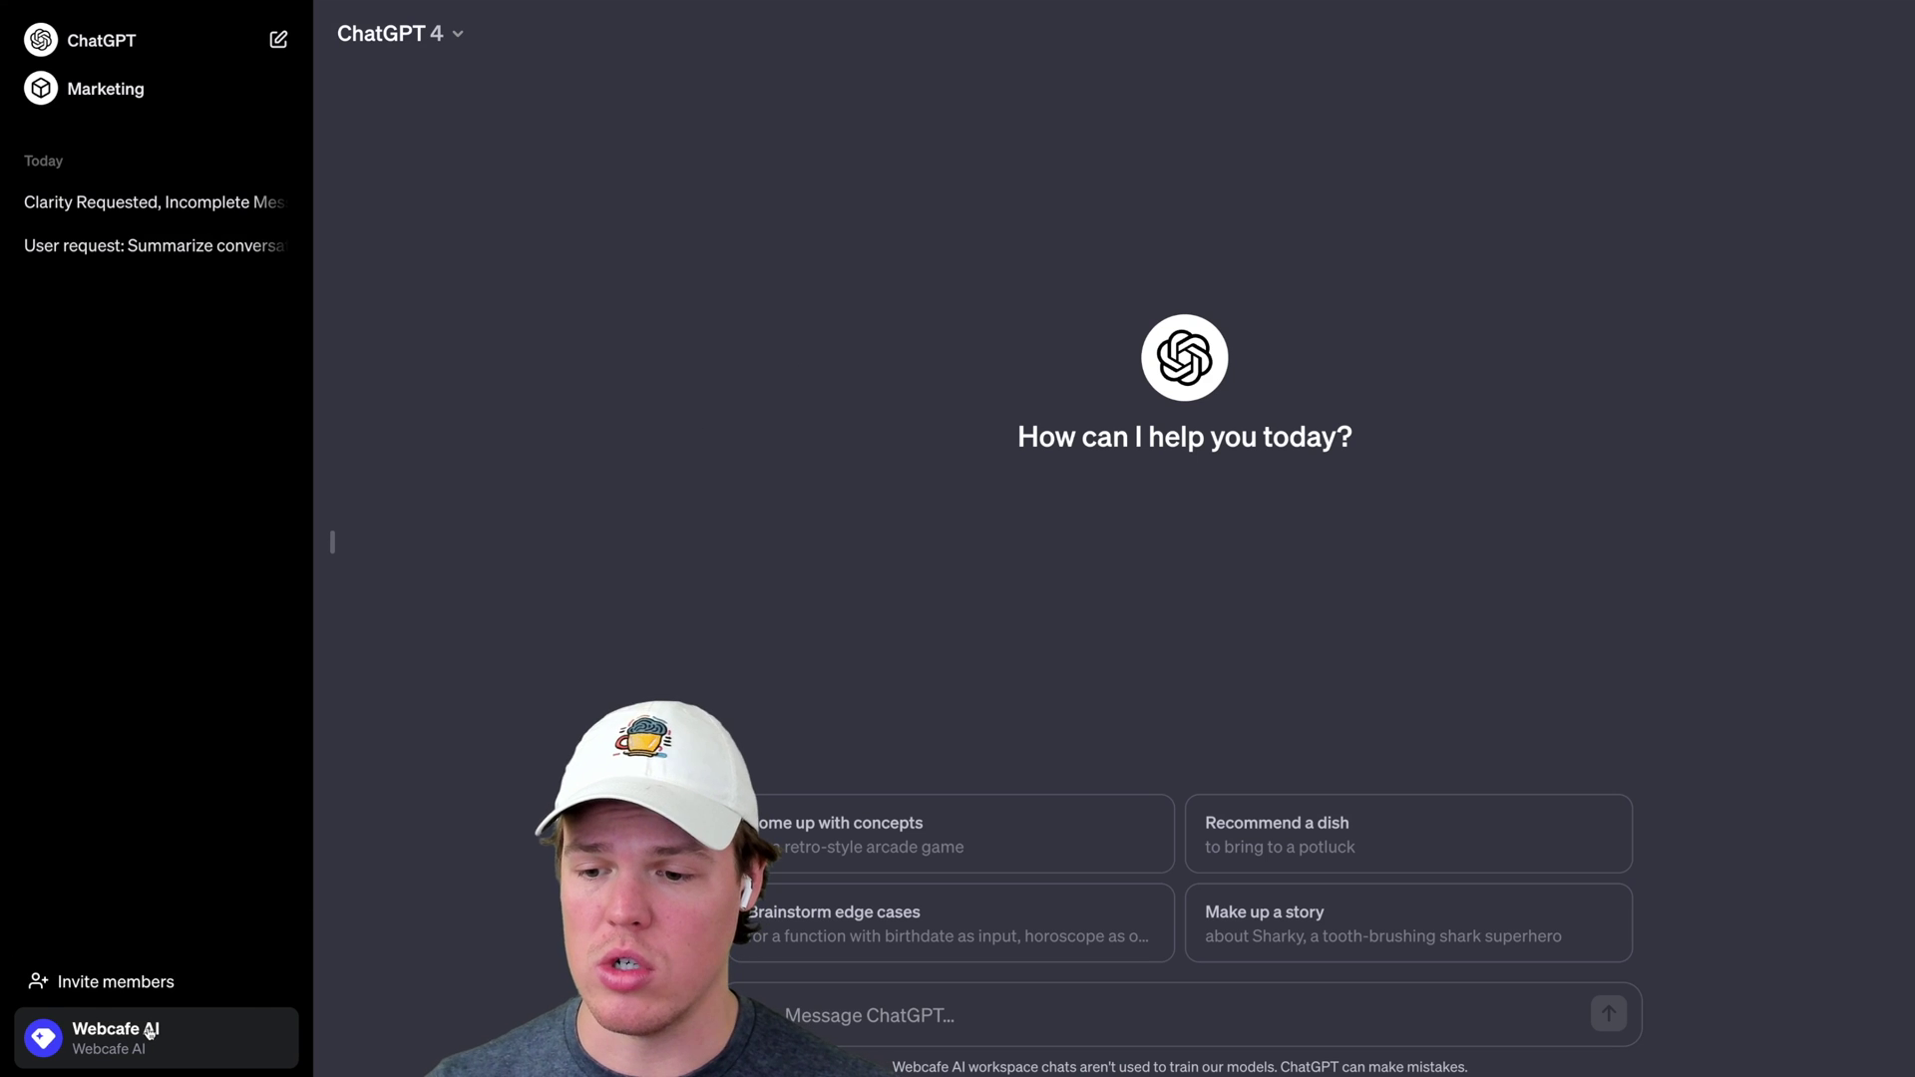
click(110, 1037)
click(412, 634)
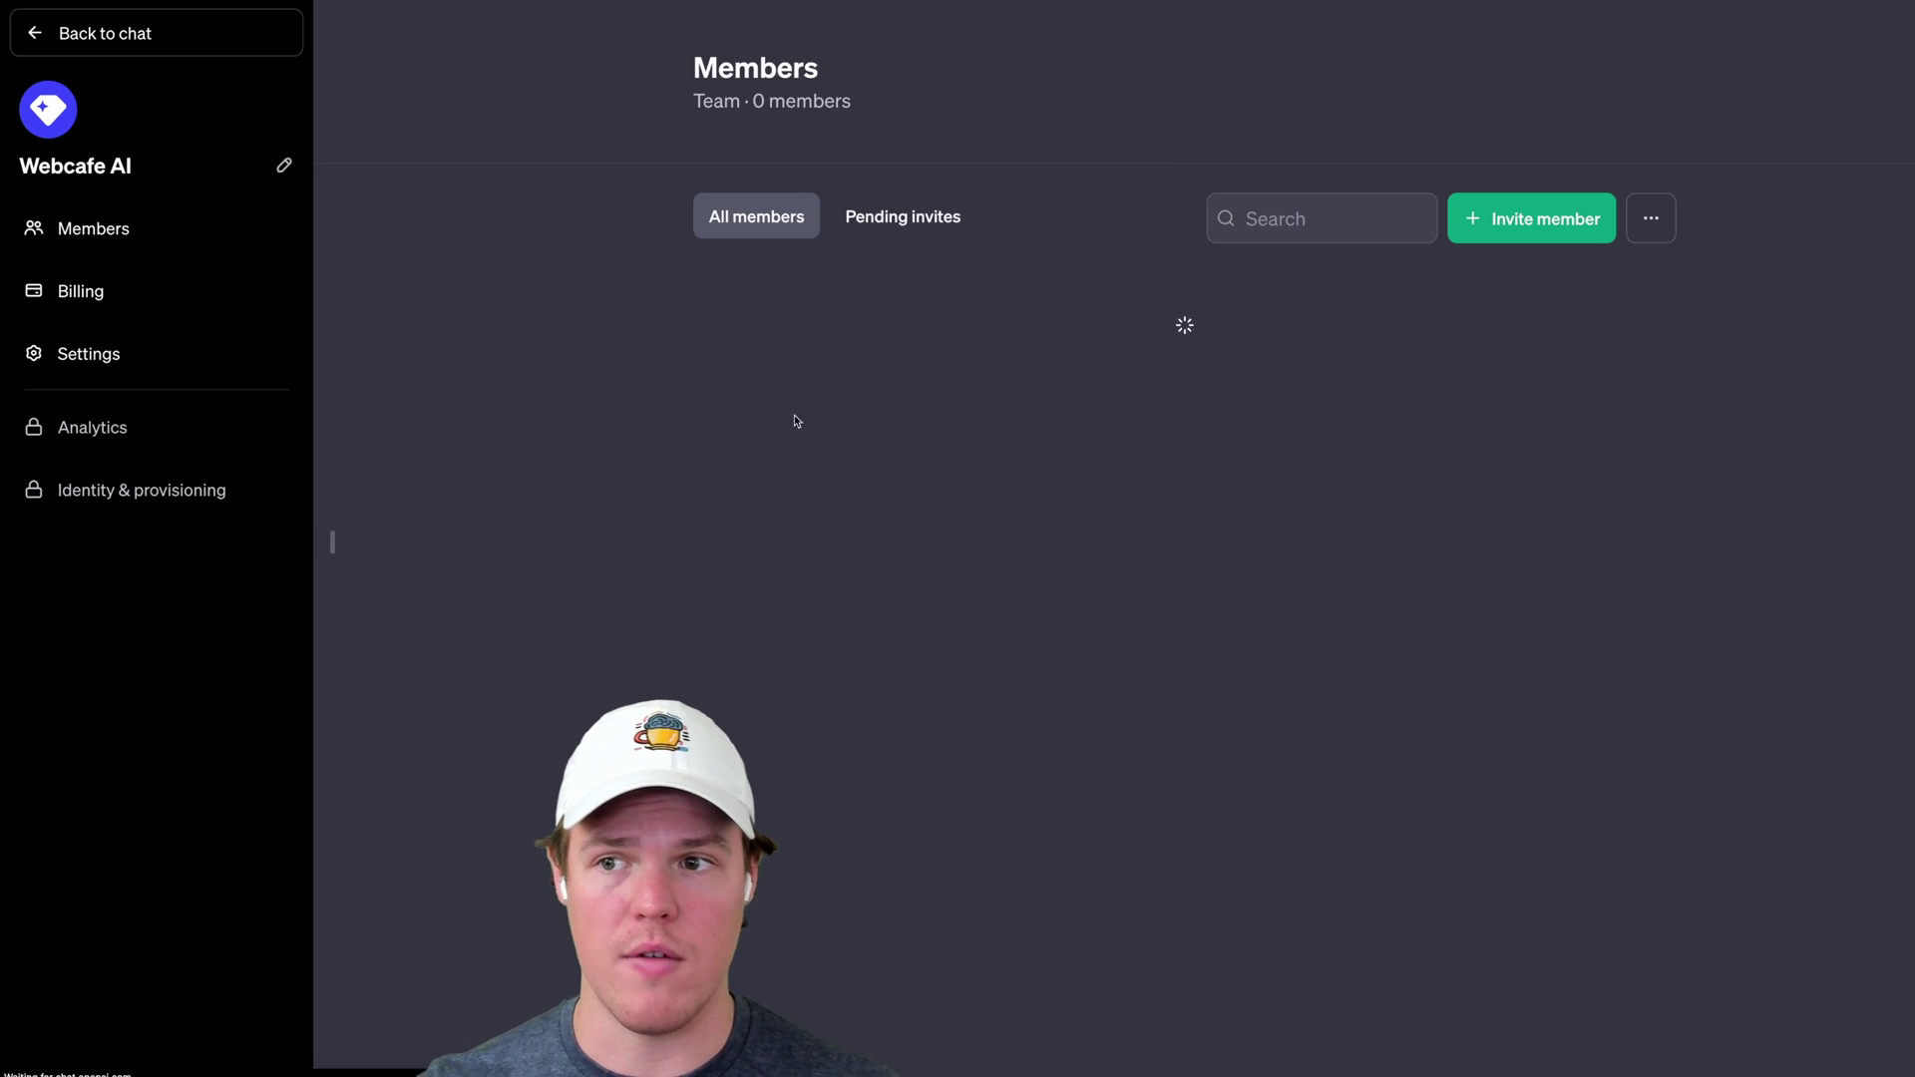